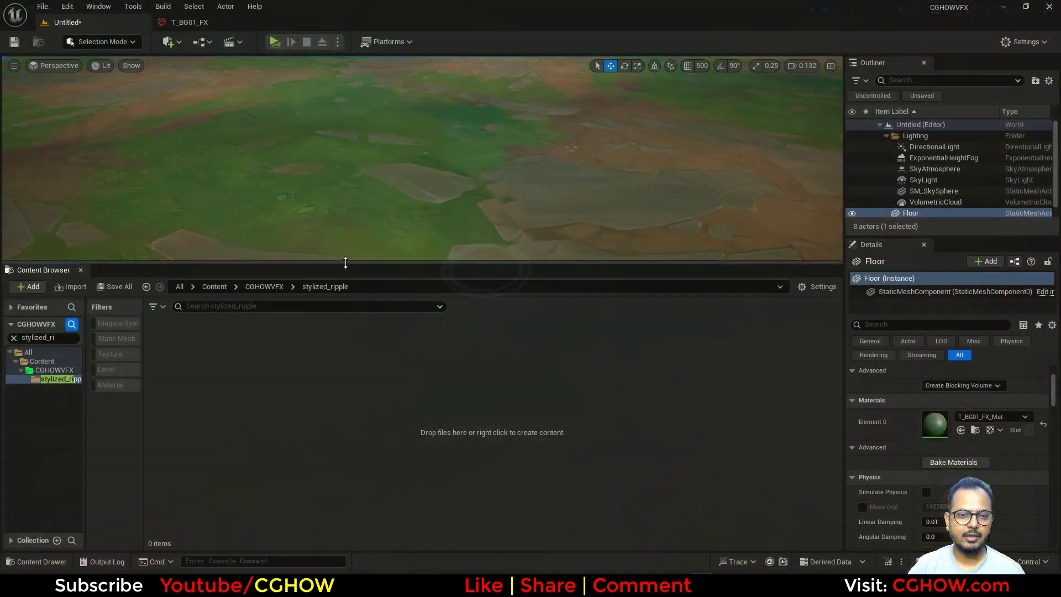
# Step: Create a material named m_Ripple in the stylized_ripple folder, open it, and close the T_BG01_FX editor
pyautogui.moveTo(346, 270); pyautogui.dragTo(332, 333)
pyautogui.rightClick(296, 425)
pyautogui.click(337, 274)
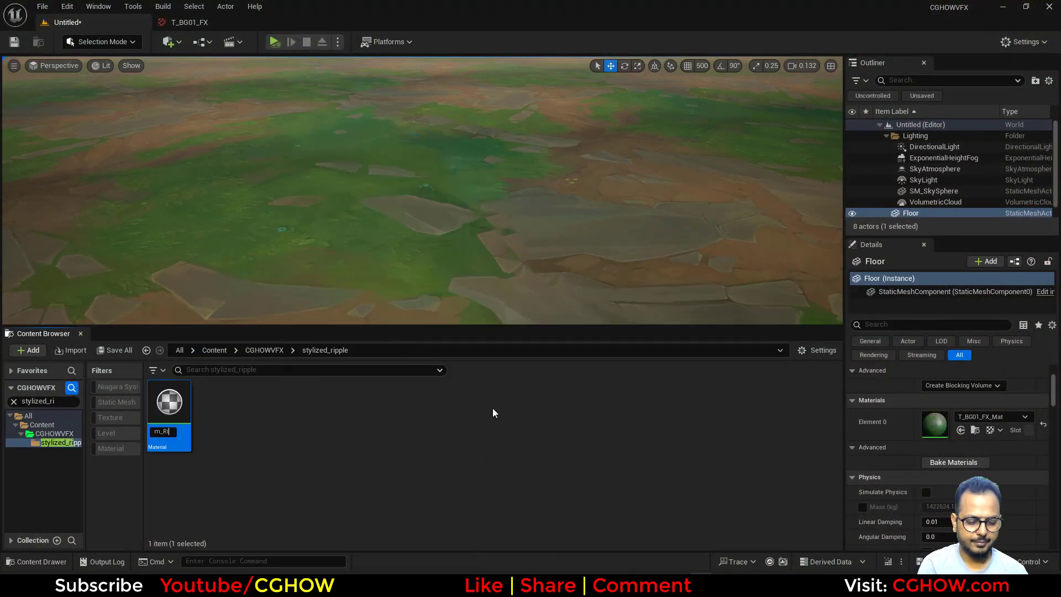
pyautogui.write('m_Ripple')
pyautogui.press('Return')
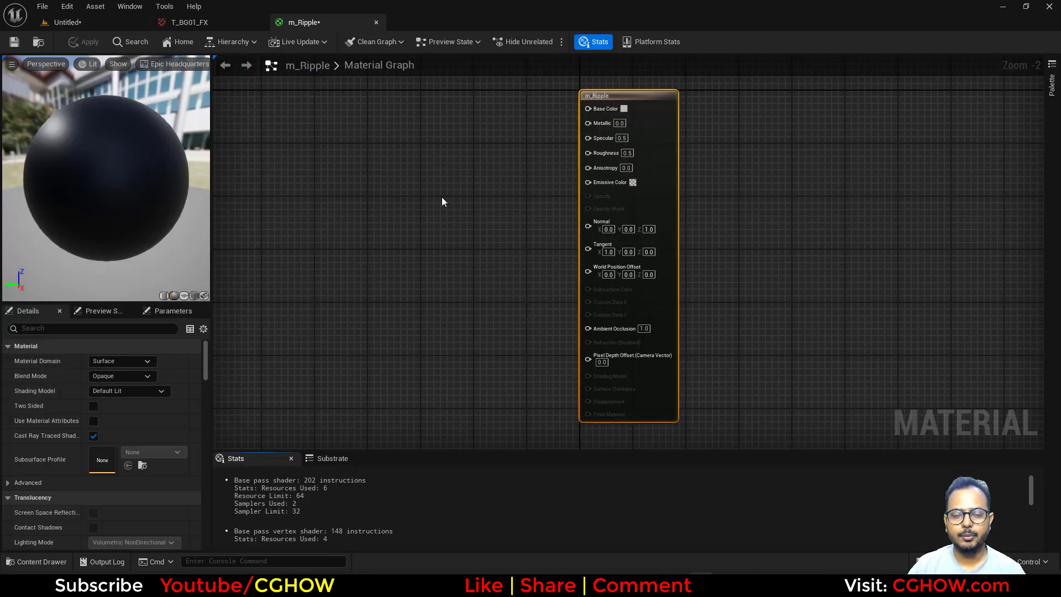
pyautogui.middleClick(215, 21)
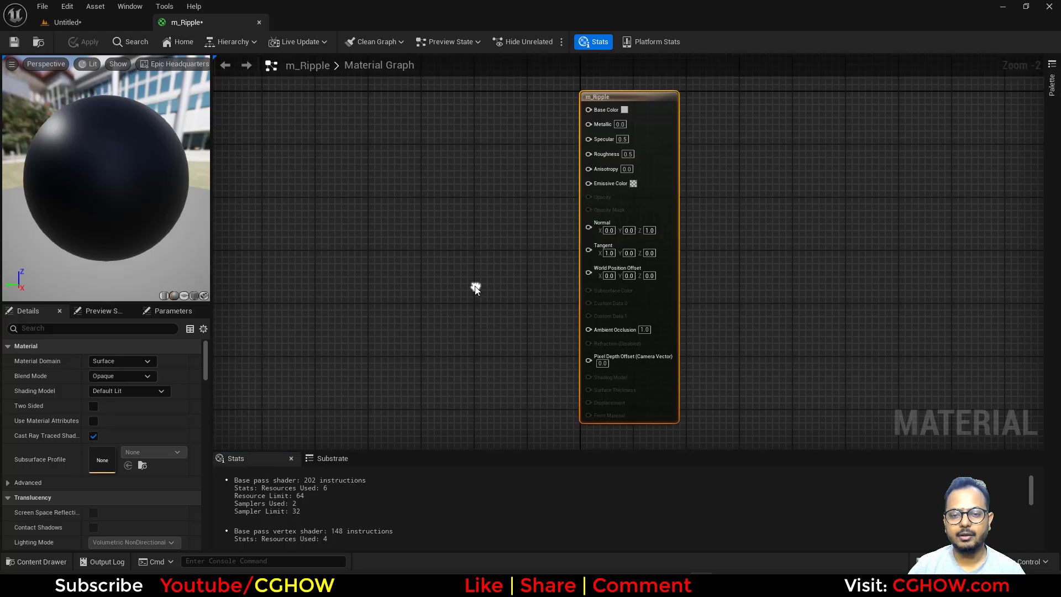
# Step: Switch the material preview to a plane mesh and frame it closely
pyautogui.moveTo(473, 287); pyautogui.dragTo(590, 304, button='right')
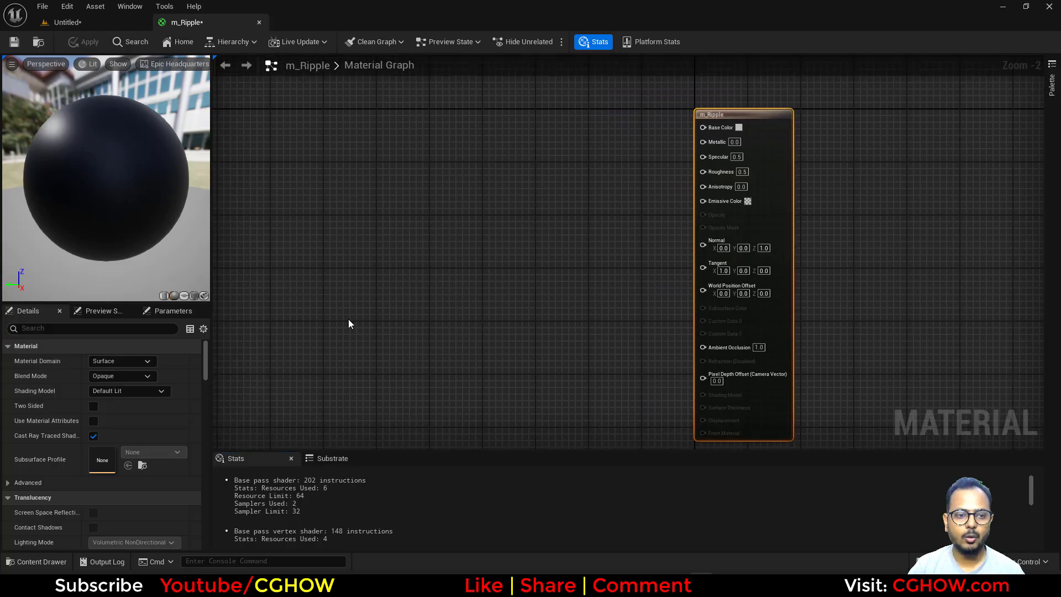
pyautogui.click(184, 296)
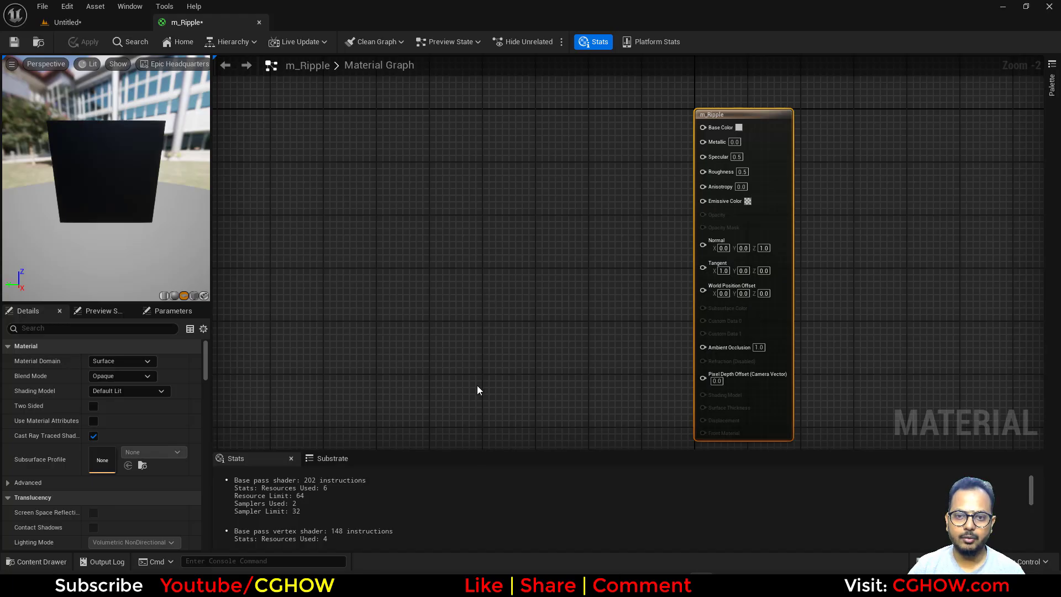
pyautogui.moveTo(518, 343); pyautogui.dragTo(529, 333, button='right')
pyautogui.moveTo(146, 244); pyautogui.dragTo(150, 231)
pyautogui.scroll(5, 149, 244)
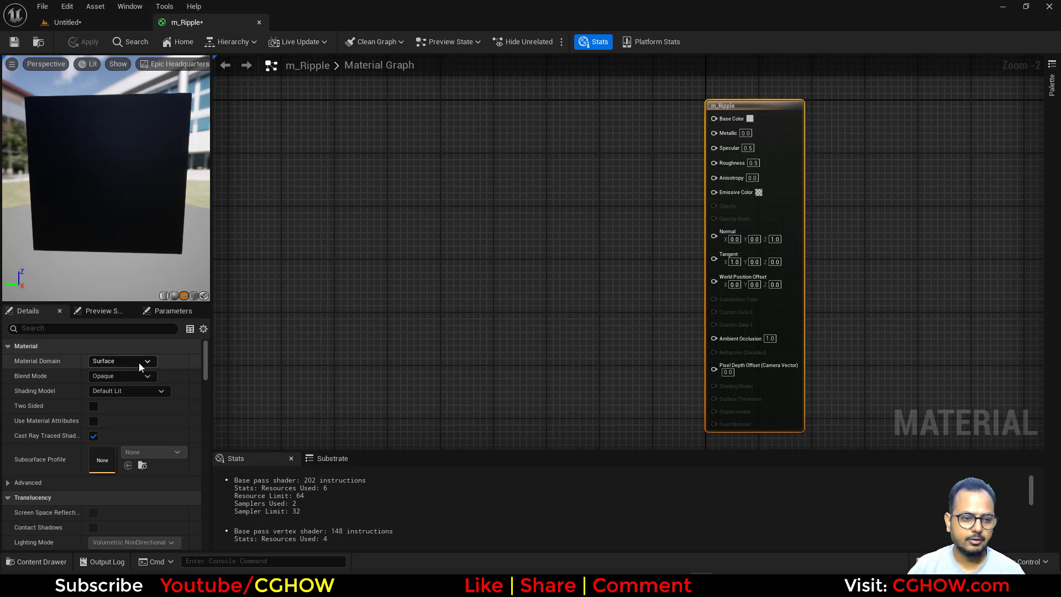
# Step: Set the material's blend mode to Translucent and its shading model to Unlit
pyautogui.click(132, 376)
pyautogui.click(124, 408)
pyautogui.click(133, 389)
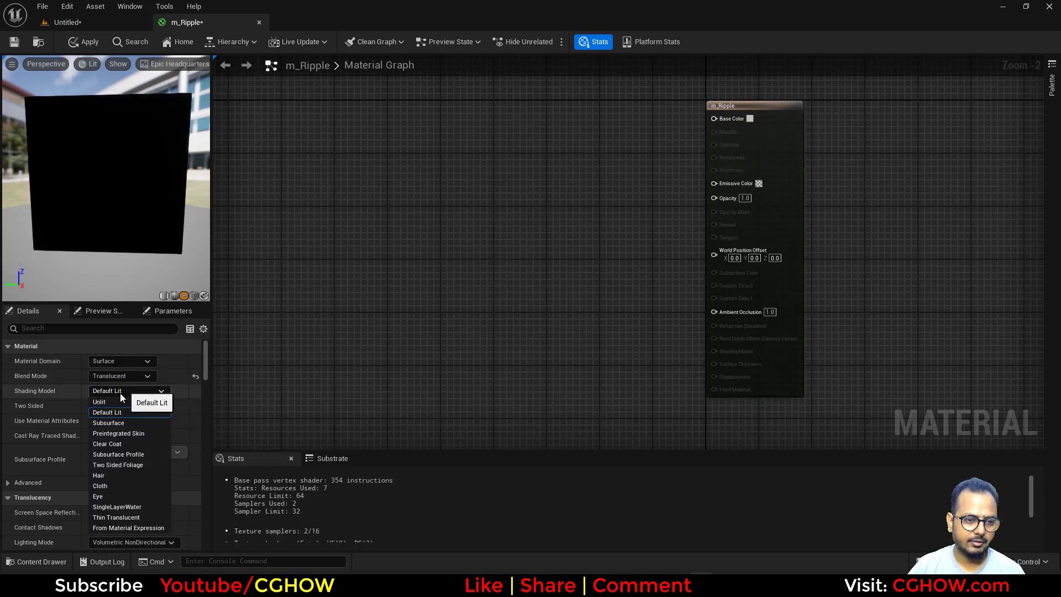
pyautogui.click(115, 403)
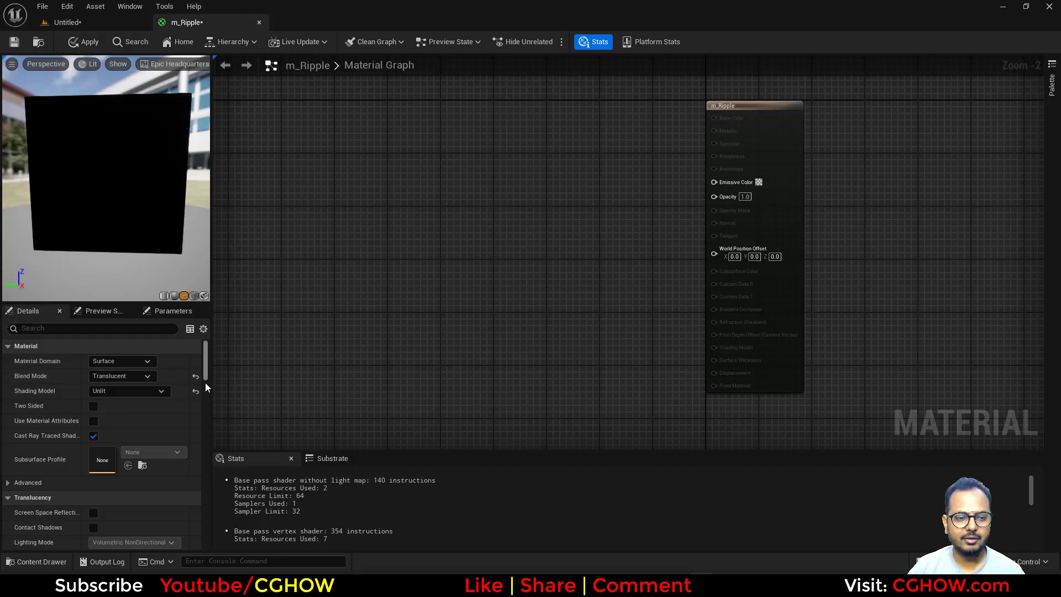
# Step: Change the material's blend mode to Masked, keep the Unlit shading model, and enable Two Sided
pyautogui.click(121, 376)
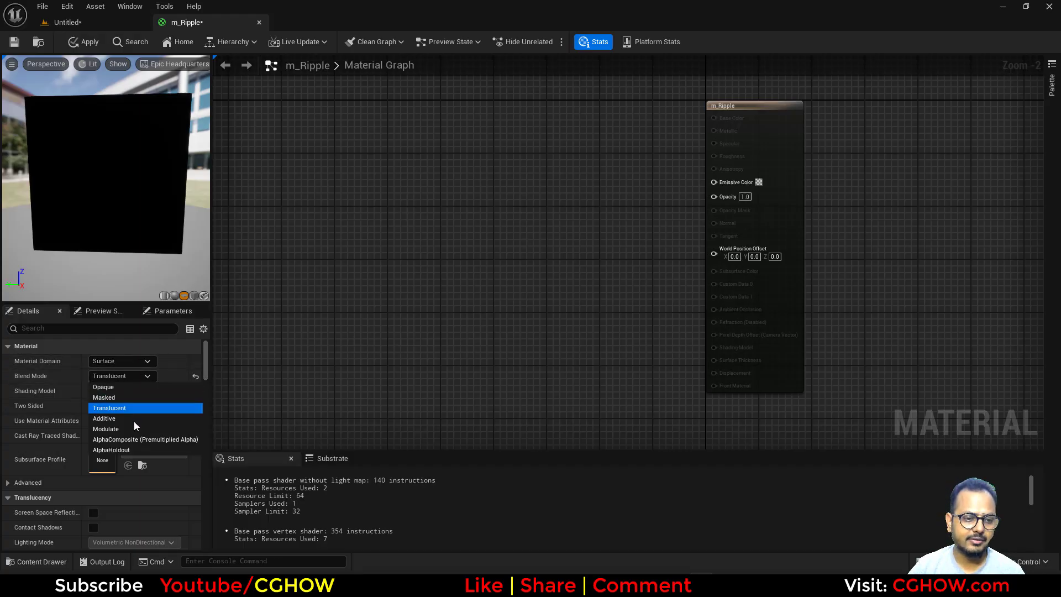
pyautogui.click(105, 398)
pyautogui.click(147, 390)
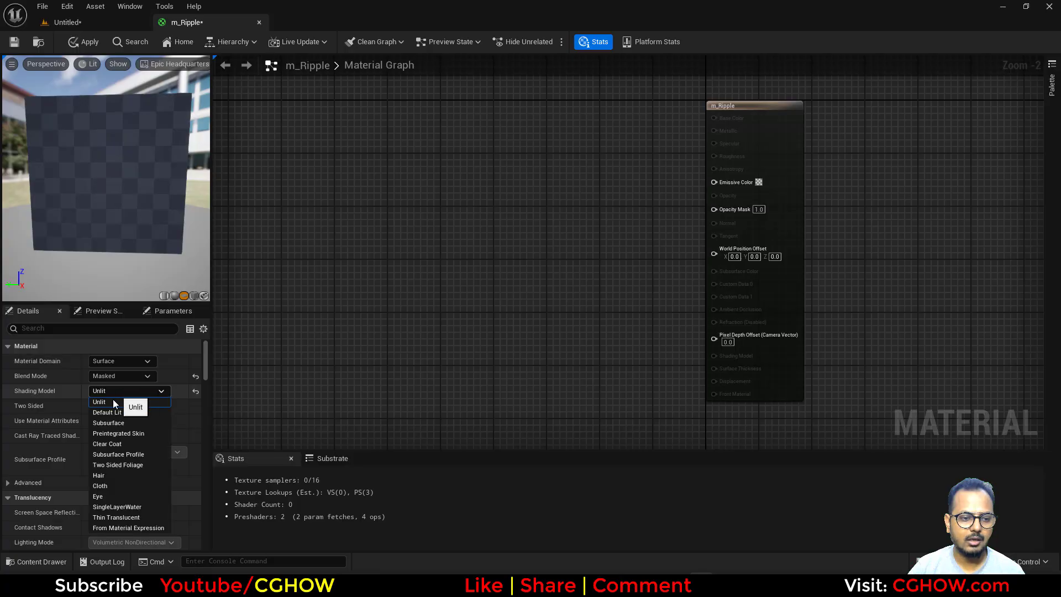
pyautogui.click(108, 406)
pyautogui.click(91, 407)
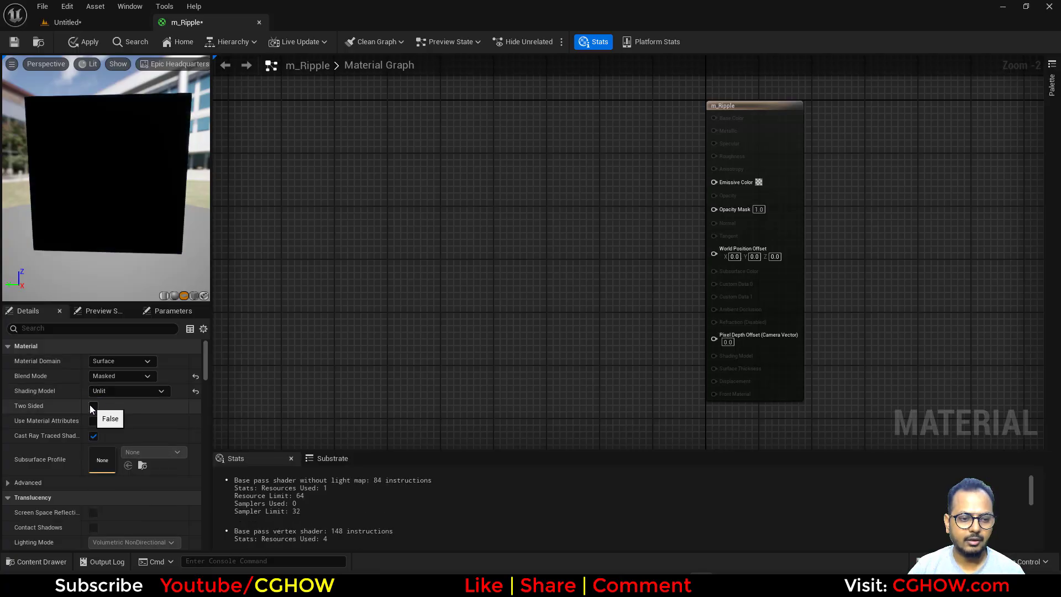
# Step: Add a RadialGradientExponential node to the material graph and preview its output
pyautogui.moveTo(363, 227); pyautogui.dragTo(456, 180, button='right')
pyautogui.rightClick(457, 182)
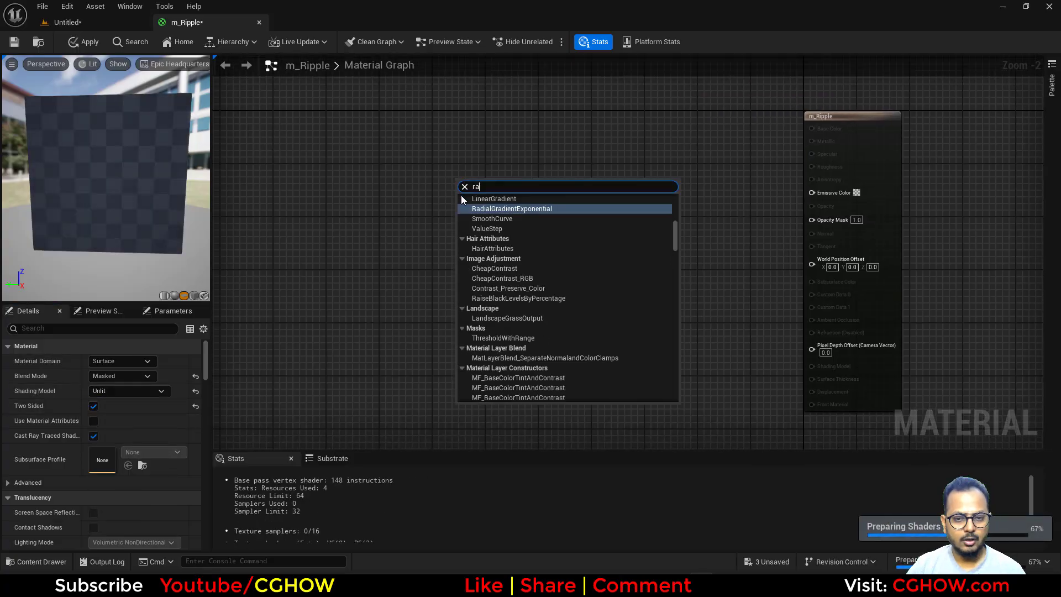
pyautogui.write('rad')
pyautogui.click(513, 216)
pyautogui.moveTo(579, 225); pyautogui.dragTo(577, 250)
pyautogui.press('space')
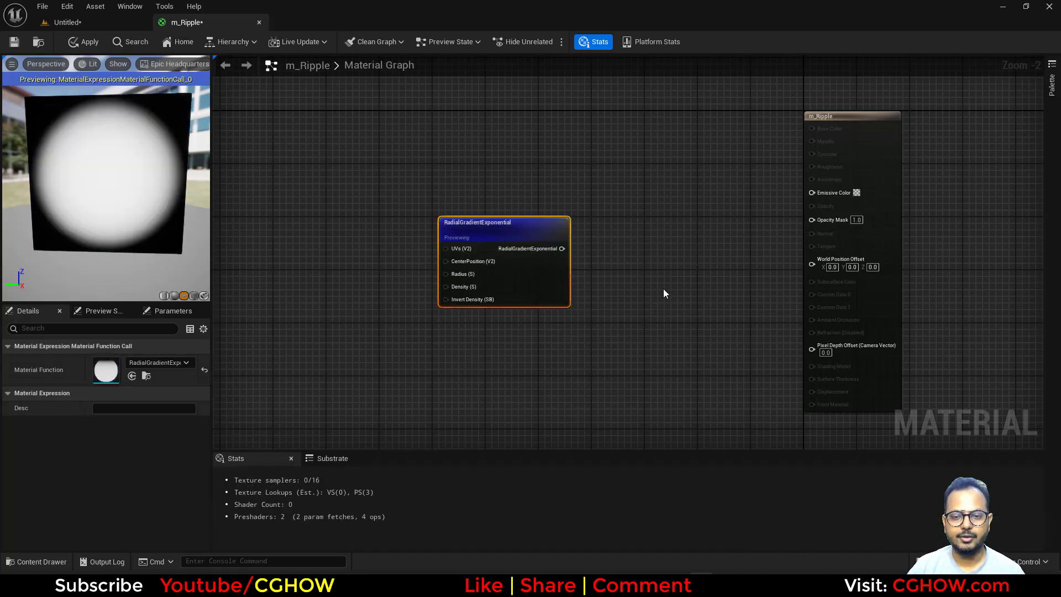
# Step: Add a Sine node fed by the RadialGradientExponential output, preview it, and set its period to 2
pyautogui.moveTo(519, 275); pyautogui.dragTo(565, 214)
pyautogui.write('sin')
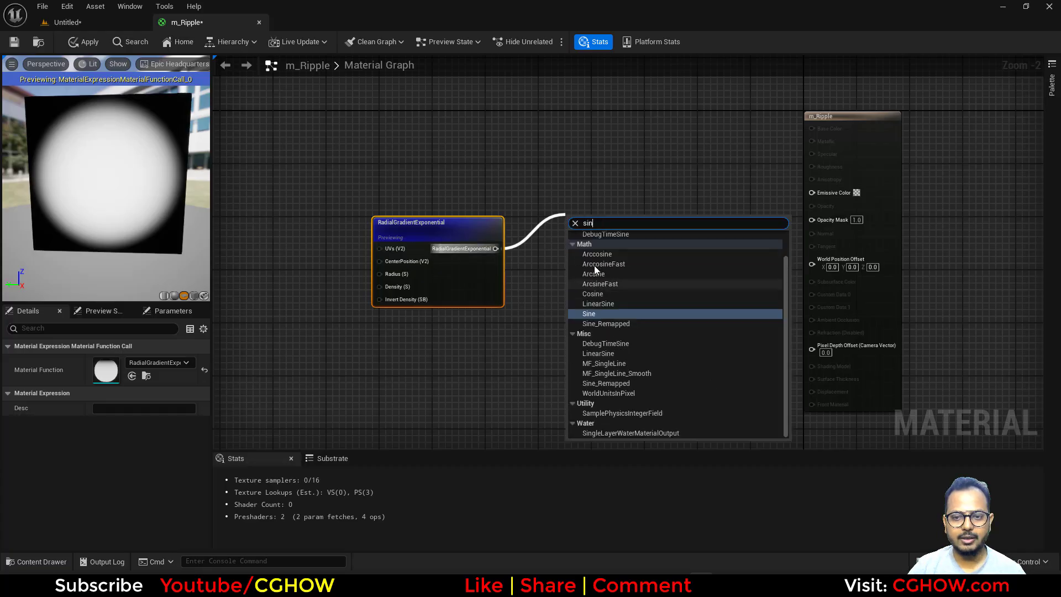
pyautogui.click(595, 313)
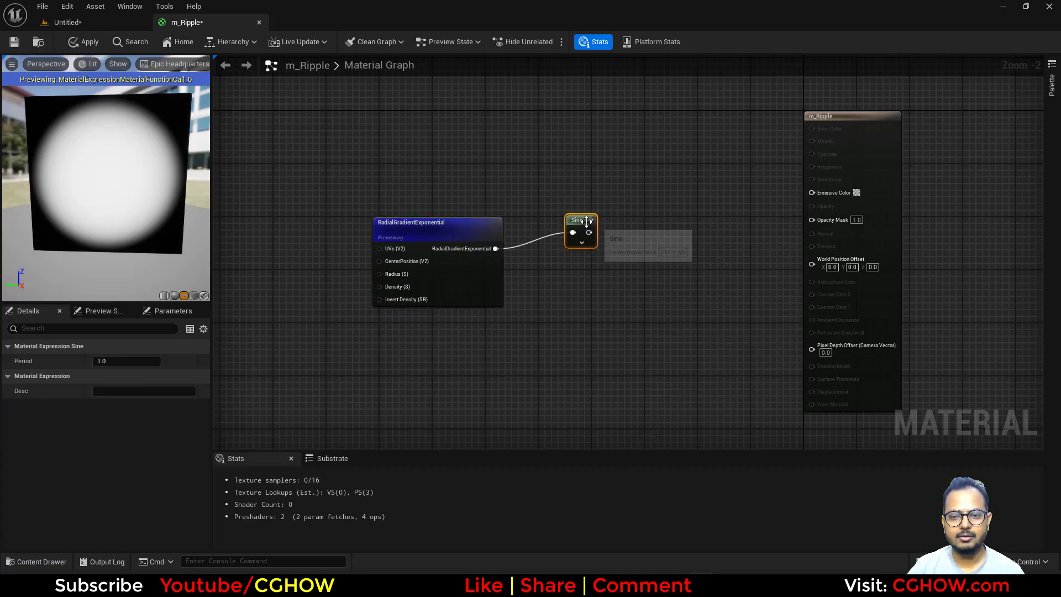
pyautogui.press('space')
pyautogui.moveTo(583, 225); pyautogui.dragTo(563, 220)
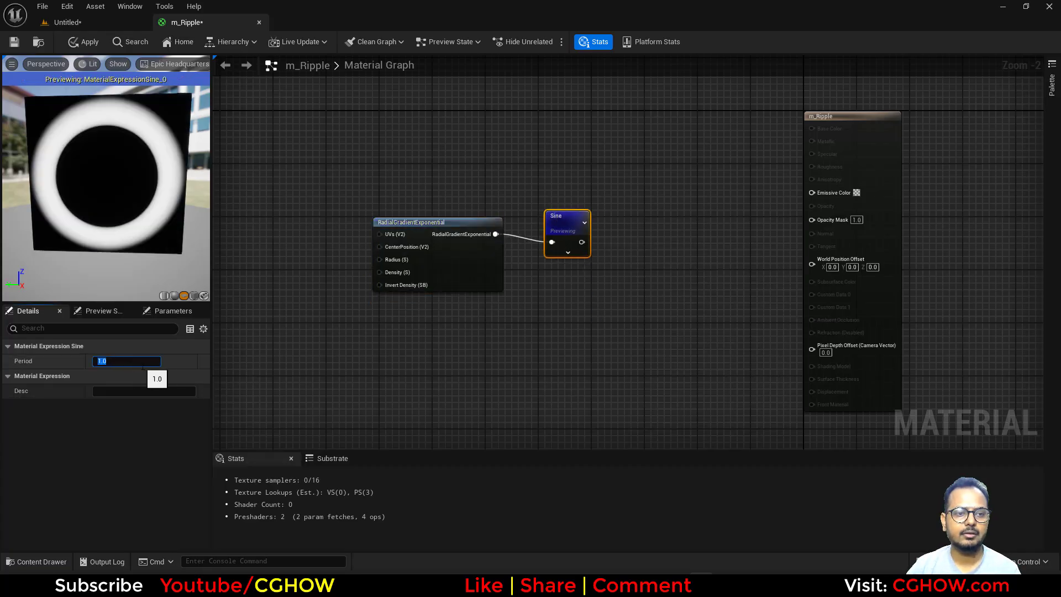
pyautogui.click(145, 361)
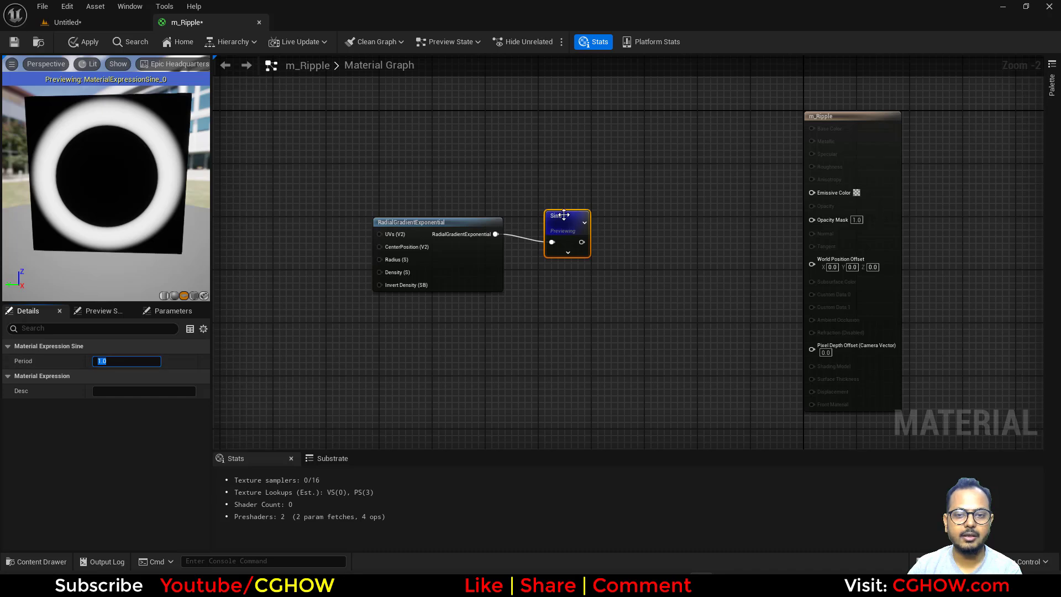
pyautogui.write('2')
pyautogui.press('Return')
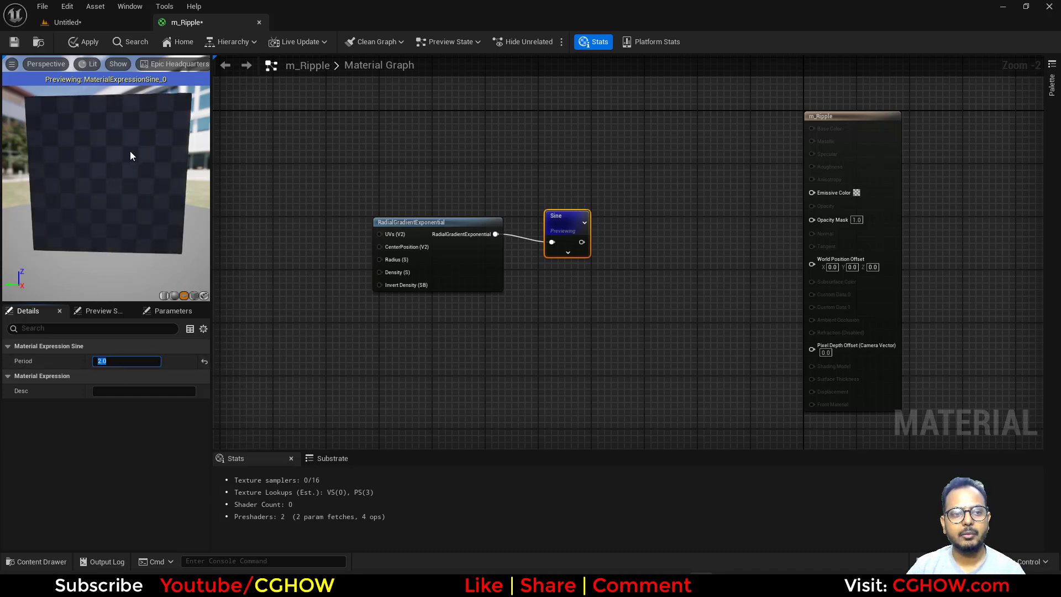
pyautogui.moveTo(571, 221); pyautogui.dragTo(544, 204)
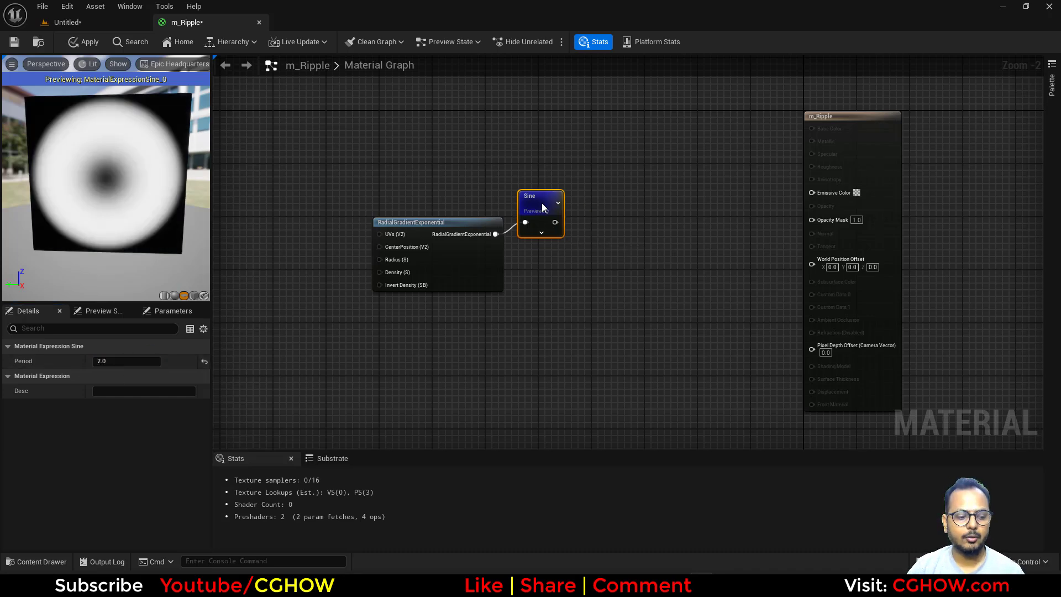
# Step: Feed the Sine output into a Power node, preview it, and raise the exponent to about 10.24
pyautogui.moveTo(607, 227); pyautogui.dragTo(545, 247, button='right')
pyautogui.press('e')
pyautogui.click(524, 221)
pyautogui.moveTo(491, 243); pyautogui.dragTo(532, 239)
pyautogui.rightClick(546, 236)
pyautogui.click(580, 266)
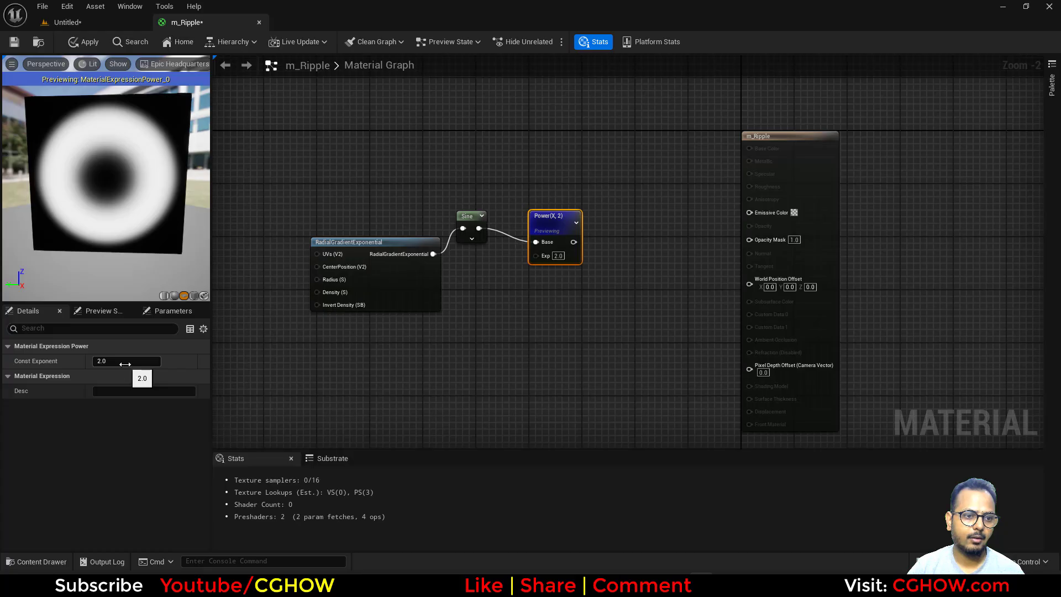
pyautogui.moveTo(125, 364); pyautogui.dragTo(158, 362)
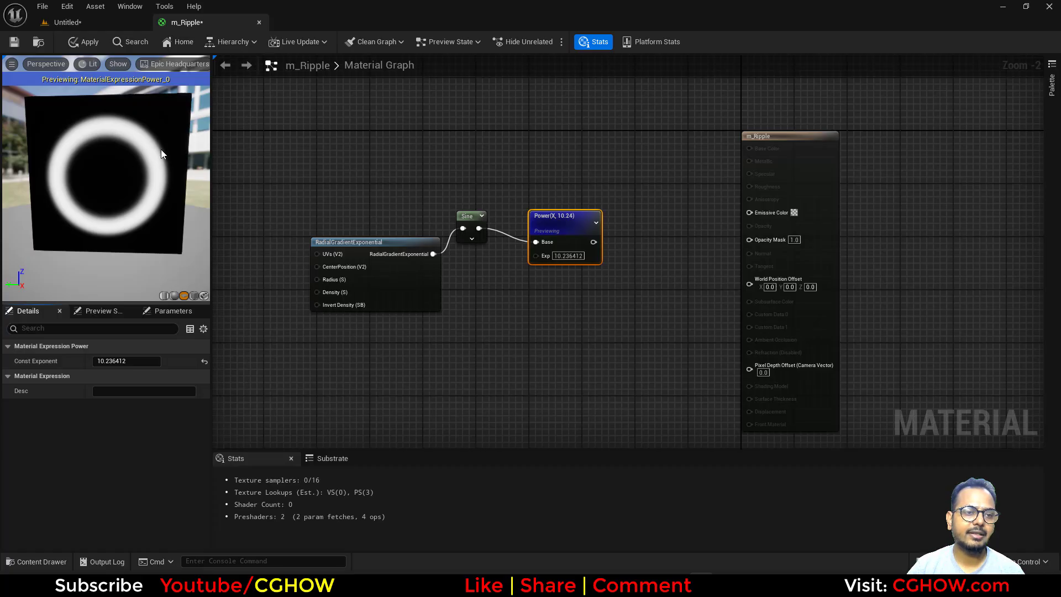
pyautogui.moveTo(143, 175); pyautogui.dragTo(127, 175)
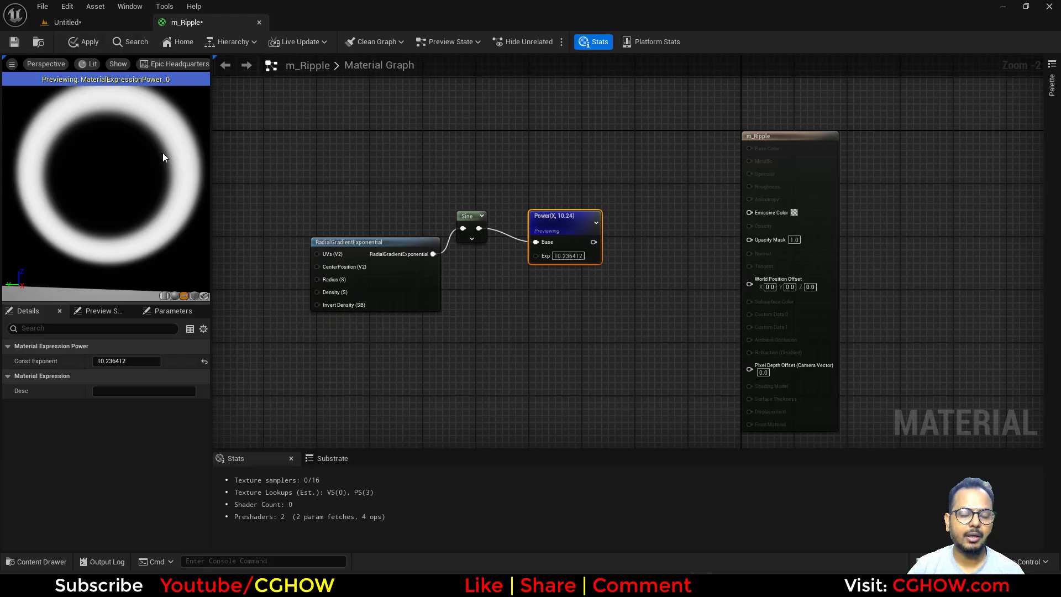
pyautogui.moveTo(160, 153); pyautogui.dragTo(148, 111)
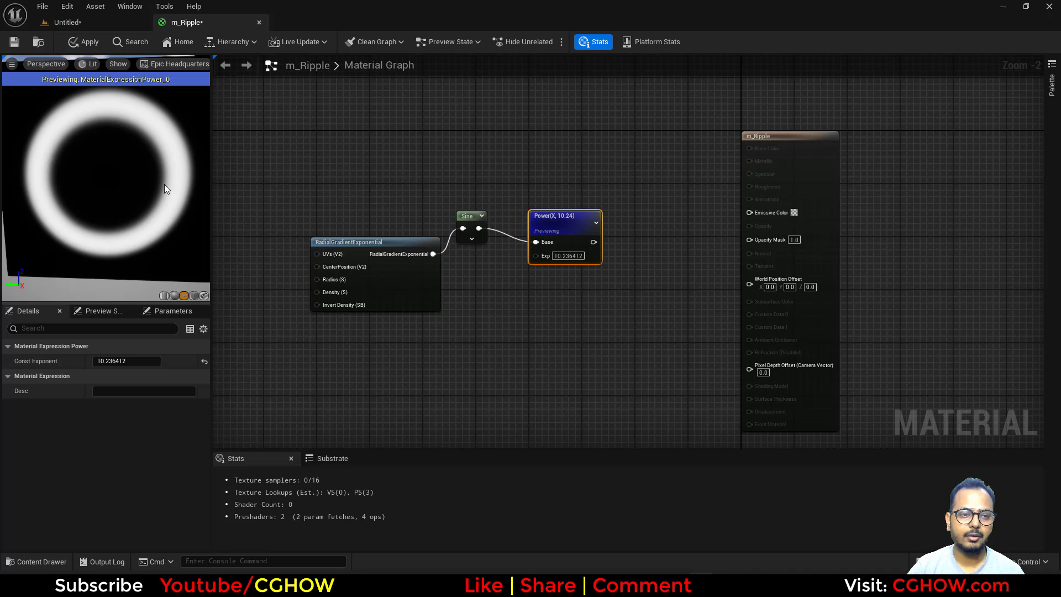
# Step: Delete the Sine and Power nodes and preview the RadialGradientExponential node again
pyautogui.moveTo(431, 184); pyautogui.dragTo(607, 251)
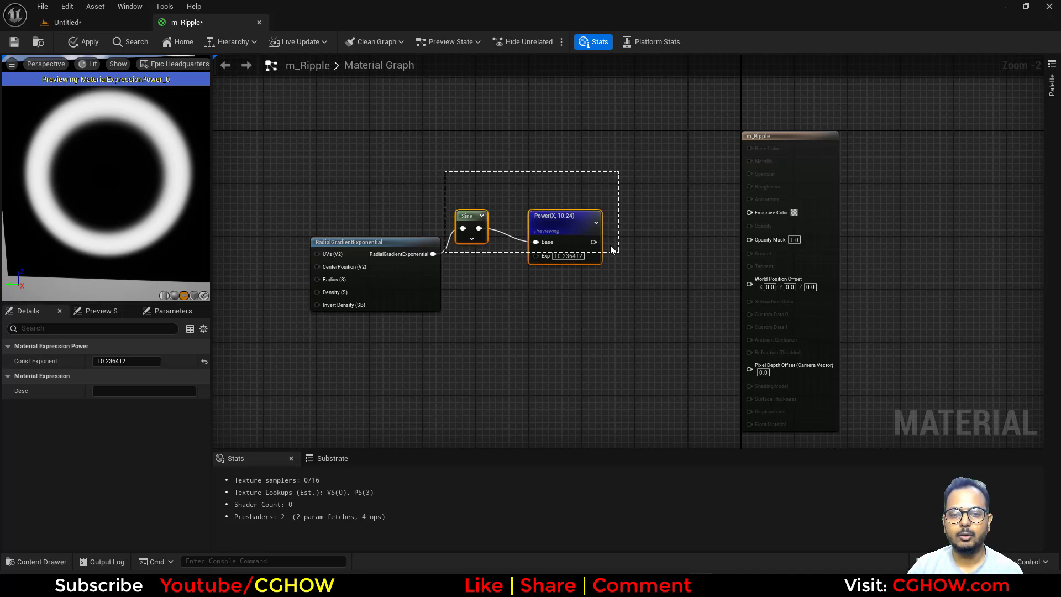
pyautogui.press('Delete')
pyautogui.click(428, 297)
pyautogui.press('space')
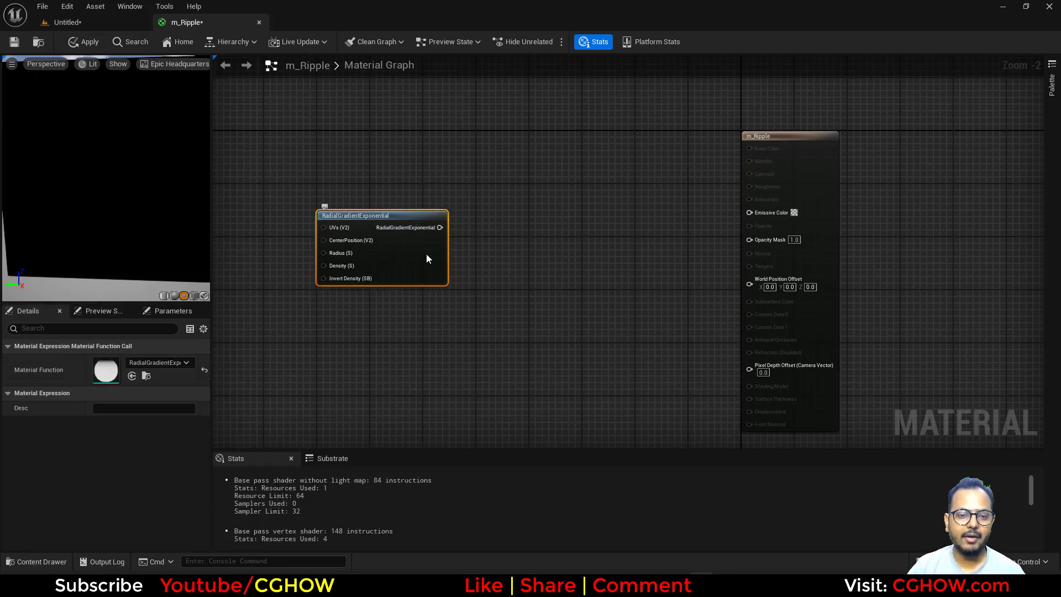
# Step: Feed a constant of 50 into the RadialGradientExponential node's Density input and widen the preview viewport
pyautogui.moveTo(262, 280); pyautogui.dragTo(397, 299, button='right')
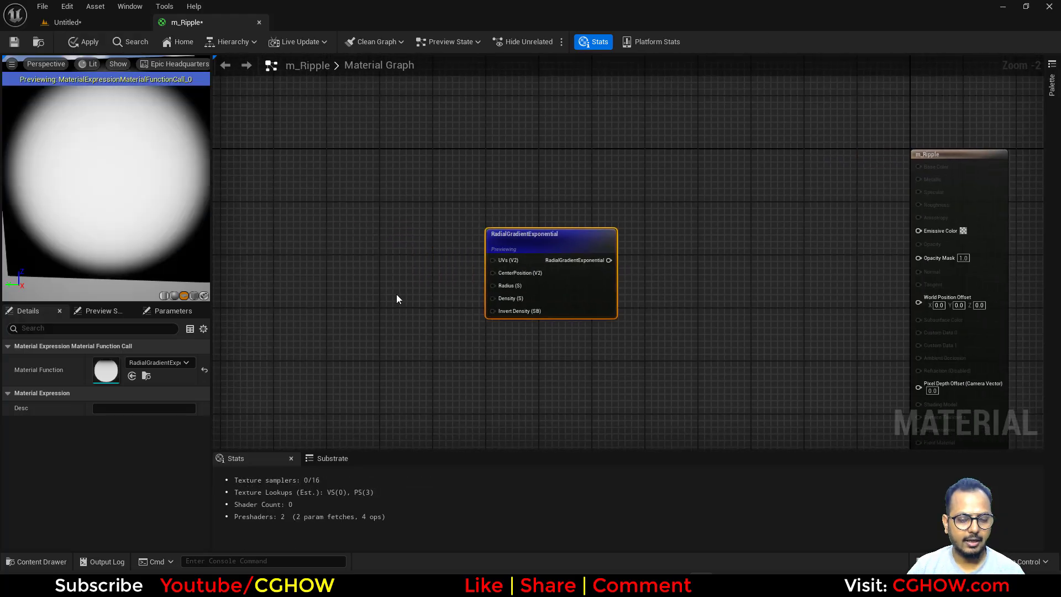
pyautogui.click(389, 289)
pyautogui.moveTo(431, 301); pyautogui.dragTo(493, 298)
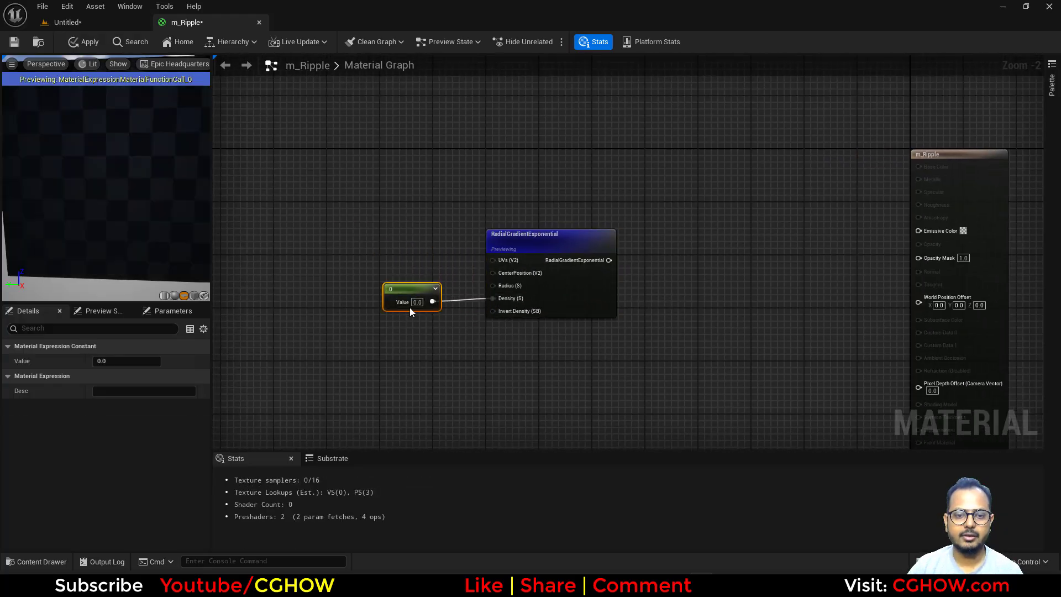
pyautogui.write('500')
pyautogui.press('Return')
pyautogui.write('50')
pyautogui.press('Return')
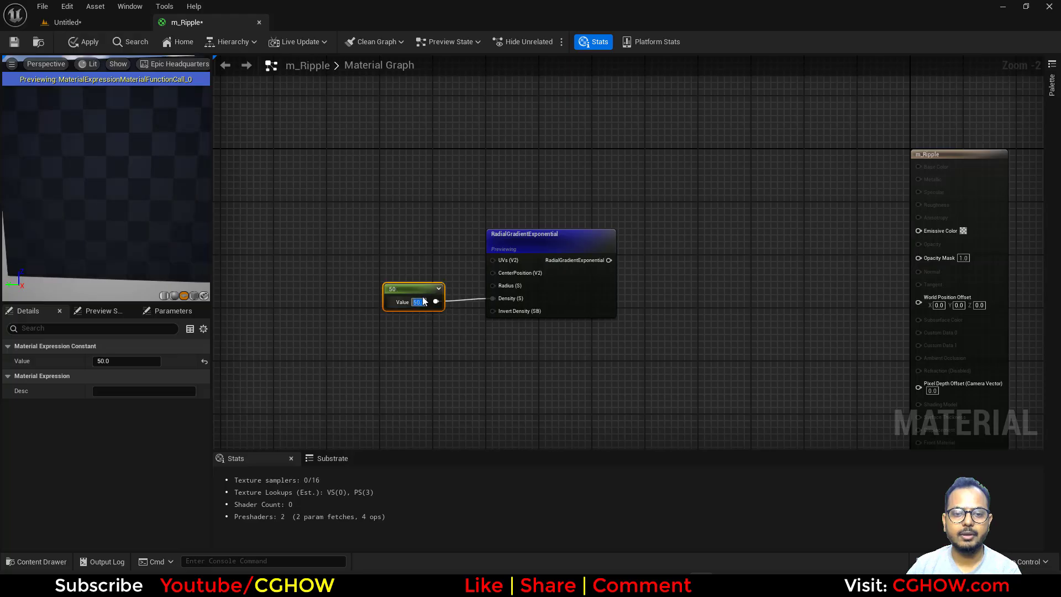
pyautogui.moveTo(412, 295); pyautogui.dragTo(441, 293)
pyautogui.moveTo(525, 330); pyautogui.dragTo(447, 316, button='right')
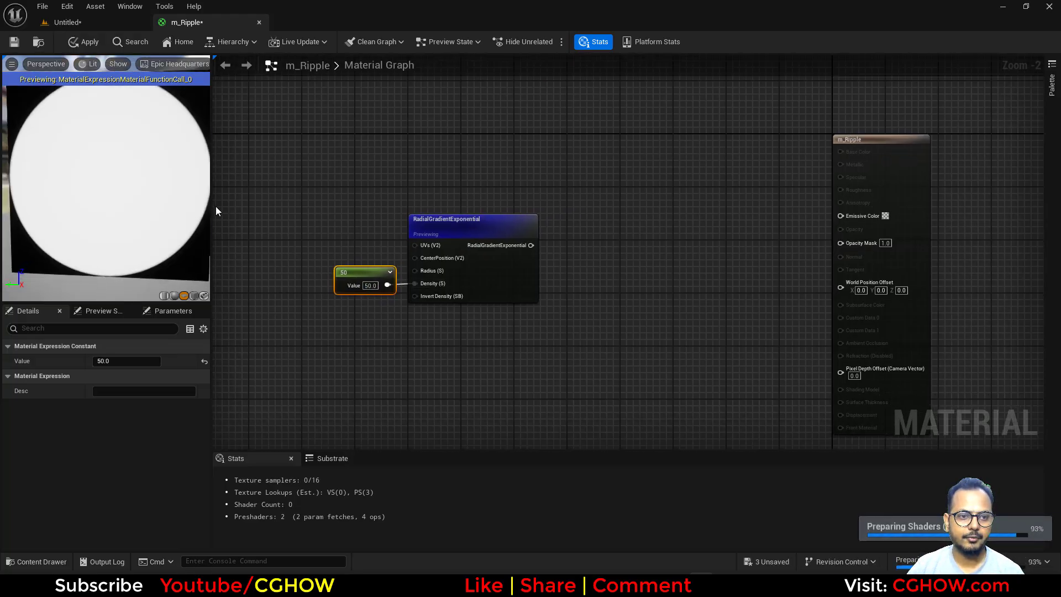
pyautogui.moveTo(213, 207); pyautogui.dragTo(327, 206)
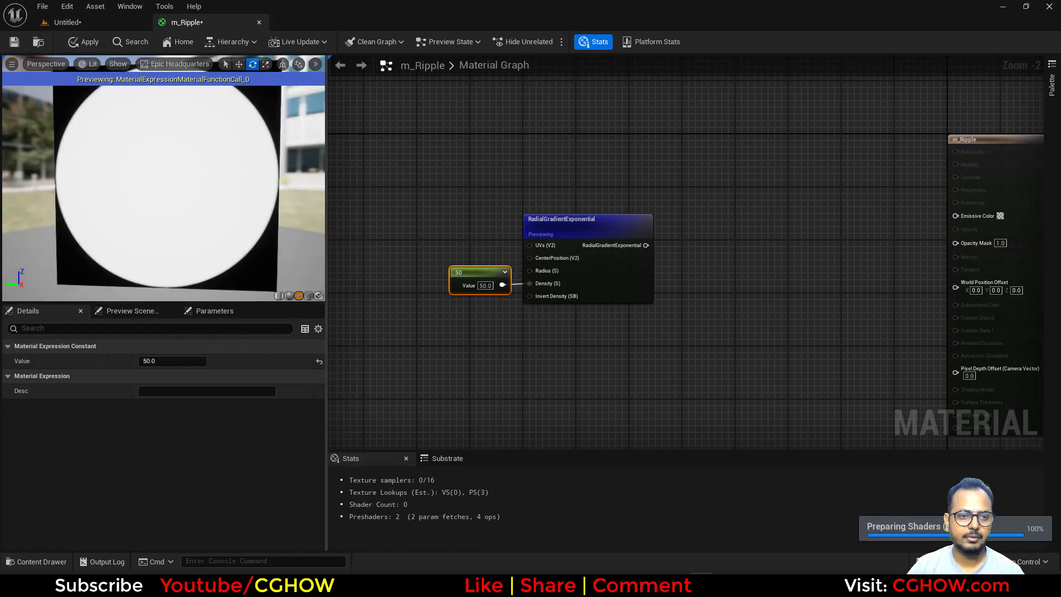
pyautogui.moveTo(563, 366); pyautogui.dragTo(528, 362, button='right')
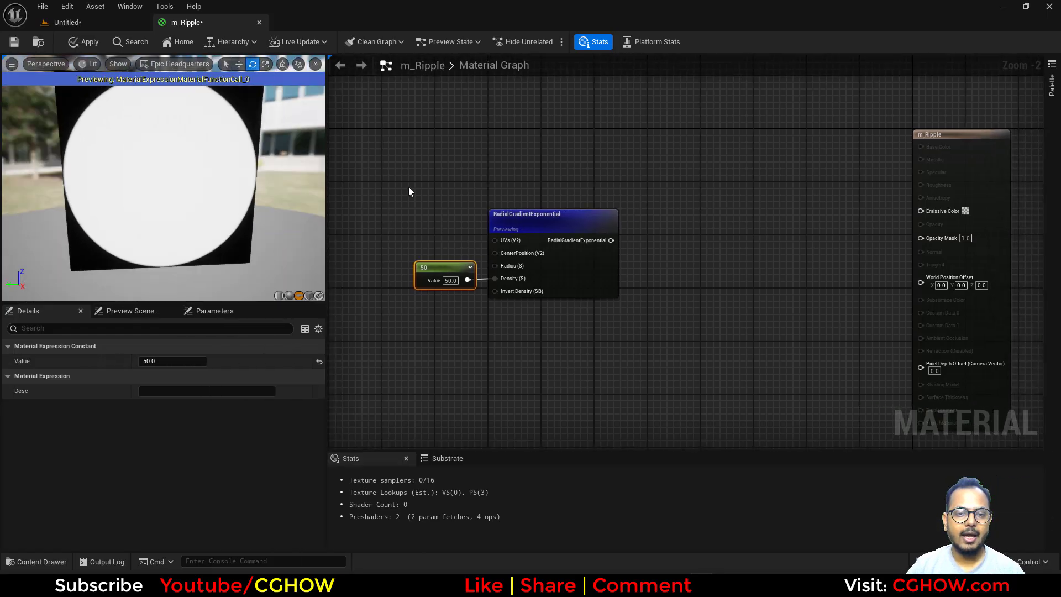
# Step: Duplicate the RadialGradientExponential node with its density constant and preview the copy
pyautogui.moveTo(409, 188); pyautogui.dragTo(571, 334)
pyautogui.hotkey('ctrl', 'd')
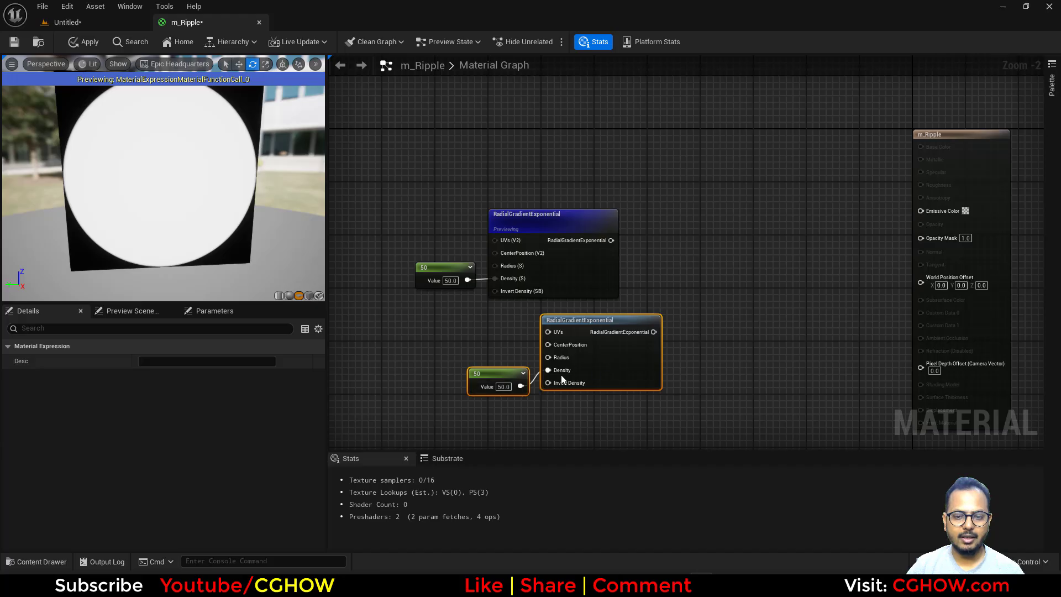
pyautogui.click(547, 359)
pyautogui.press('space')
# Step: Add a constant of 0.3 and feed it into the Radius input of the duplicated RadialGradientExponential node
pyautogui.scroll(2, 504, 273)
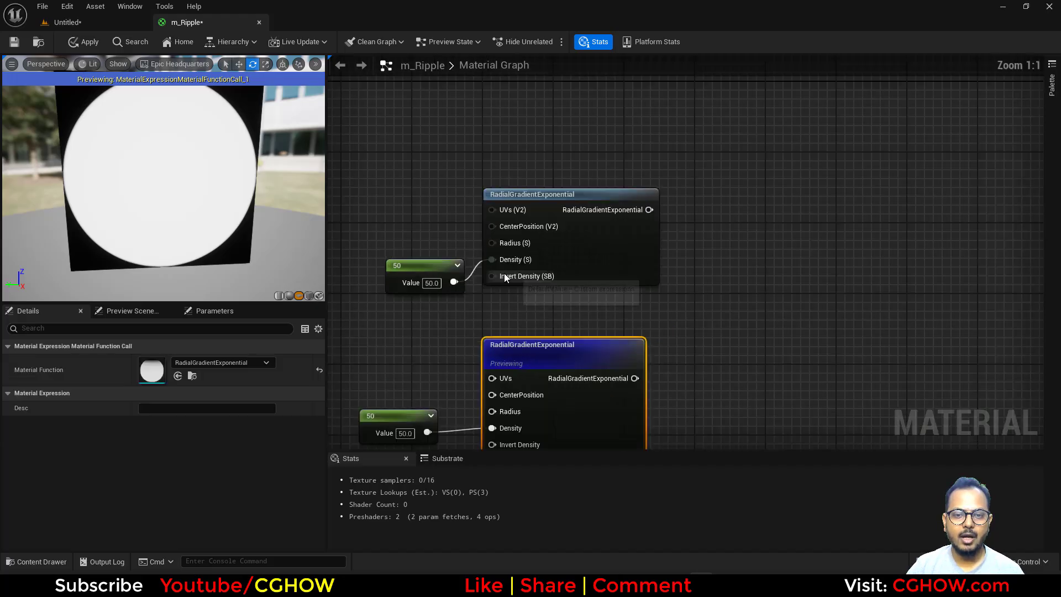
pyautogui.moveTo(509, 412)
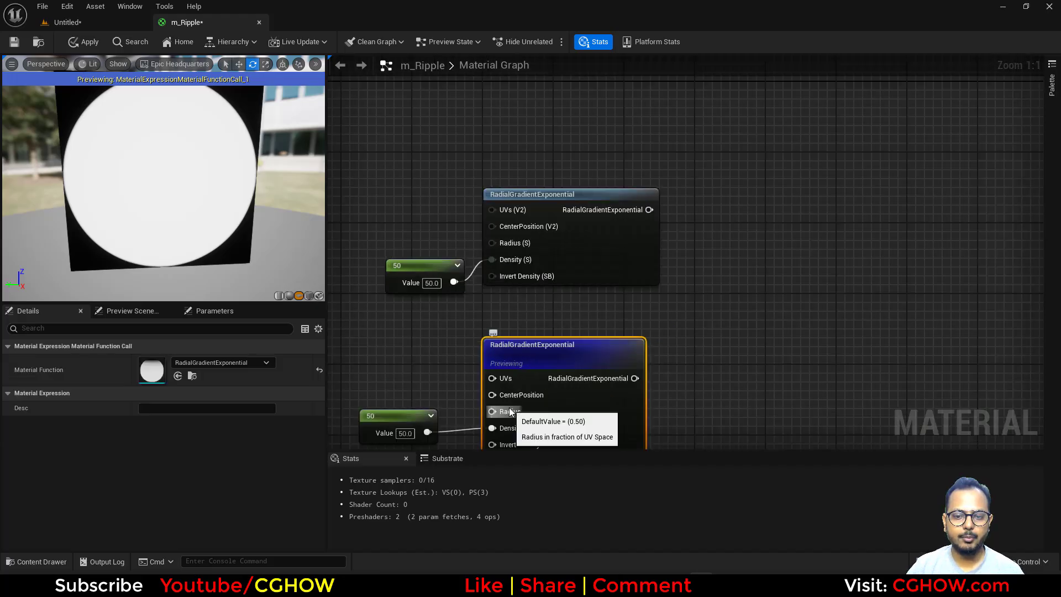
pyautogui.moveTo(430, 375); pyautogui.dragTo(432, 331, button='right')
pyautogui.press('1')
pyautogui.click(409, 330)
pyautogui.moveTo(474, 351); pyautogui.dragTo(495, 368)
pyautogui.moveTo(455, 332); pyautogui.dragTo(443, 333)
pyautogui.click(442, 355)
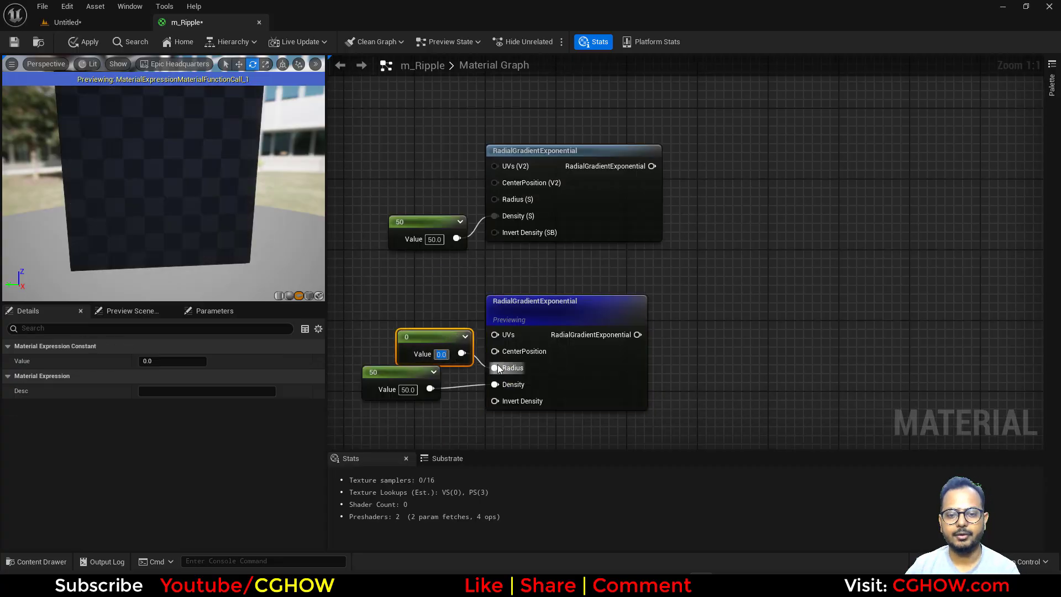
pyautogui.write('0.3')
pyautogui.press('Return')
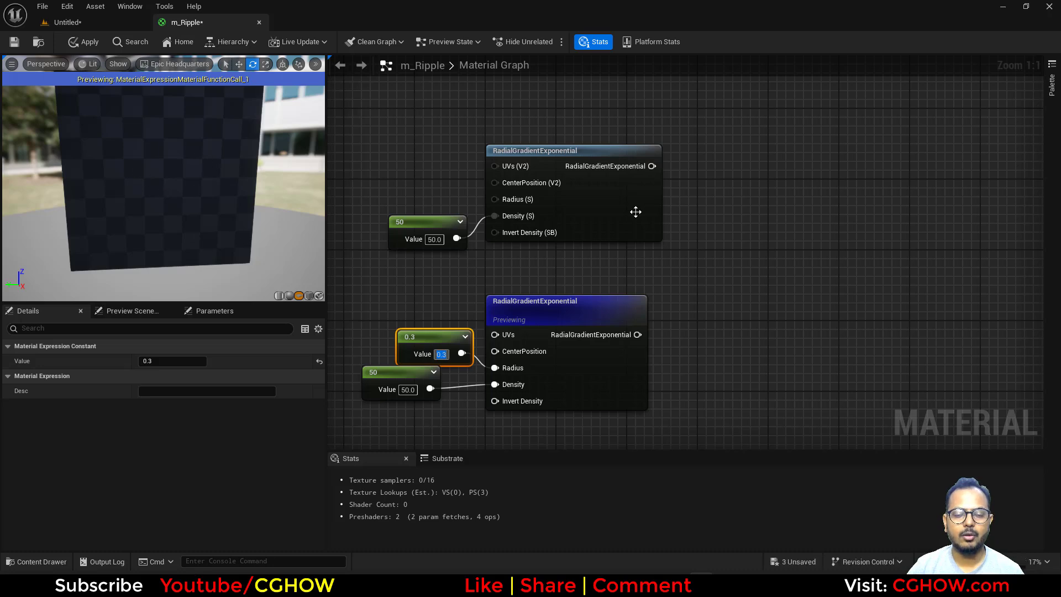
# Step: Subtract the duplicated RadialGradientExponential output from the original one with a Subtract node and preview the result
pyautogui.moveTo(635, 212); pyautogui.dragTo(562, 217, button='right')
pyautogui.moveTo(578, 171); pyautogui.dragTo(645, 212)
pyautogui.write('-')
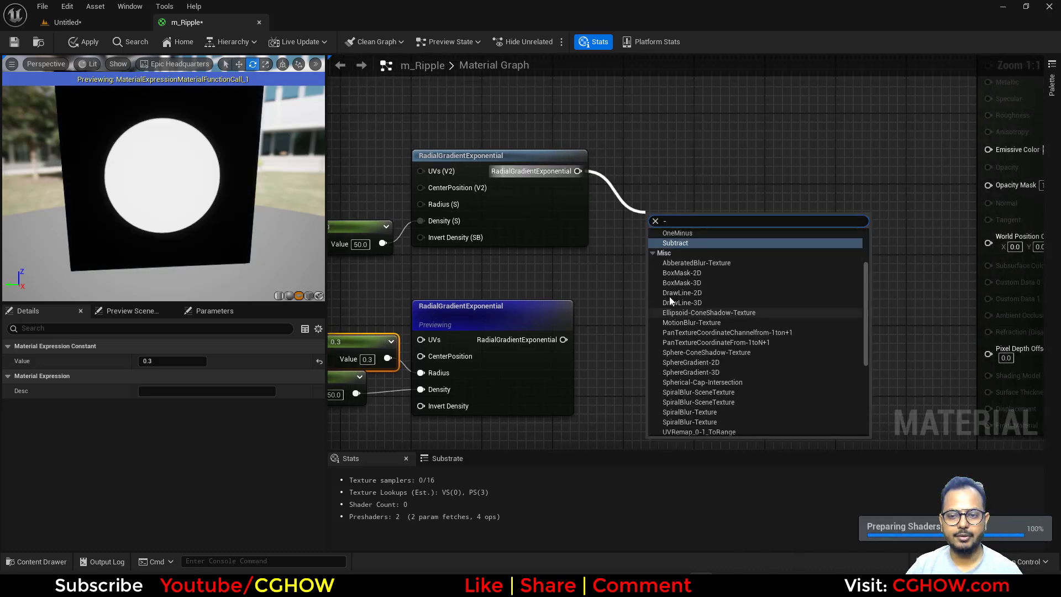
pyautogui.click(671, 245)
pyautogui.moveTo(563, 339); pyautogui.dragTo(656, 252)
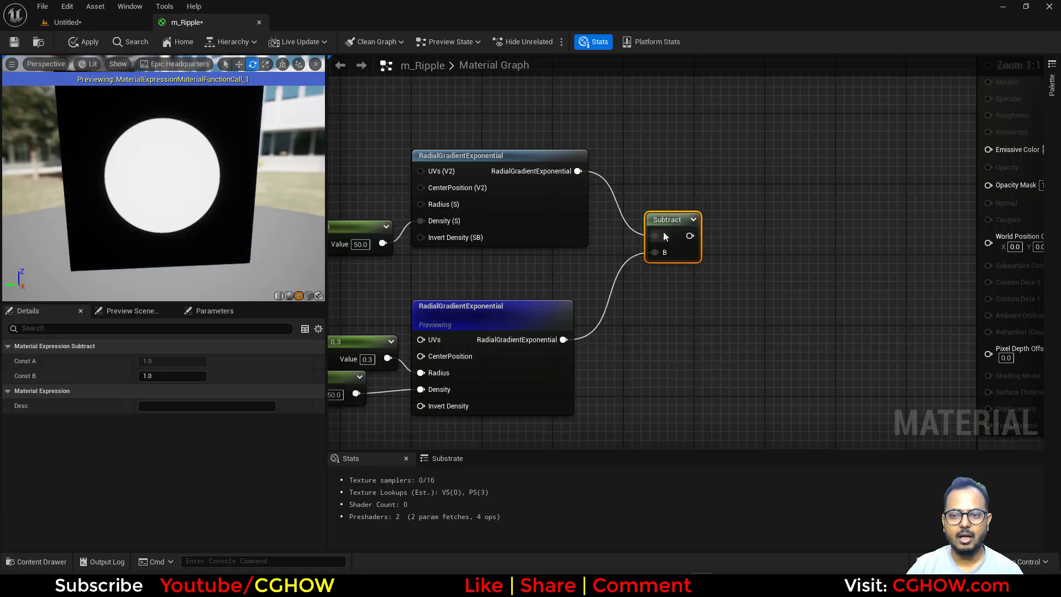
pyautogui.press('space')
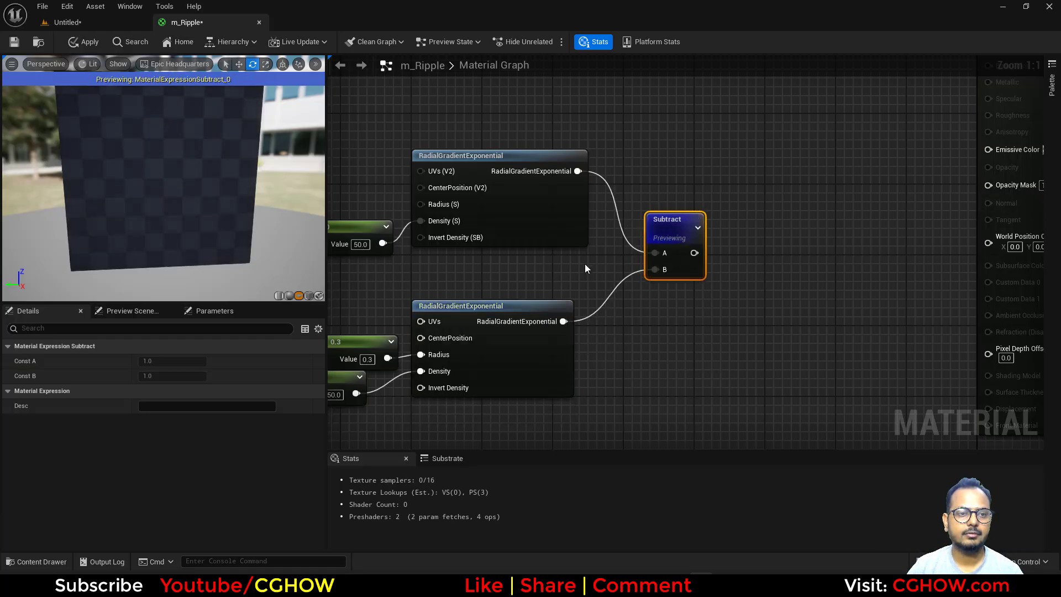
# Step: Set the duplicated gradient's radius constant to 0.468 to thin the ring, and tidy the placement of the constant and gradient nodes
pyautogui.moveTo(371, 338); pyautogui.dragTo(466, 326, button='right')
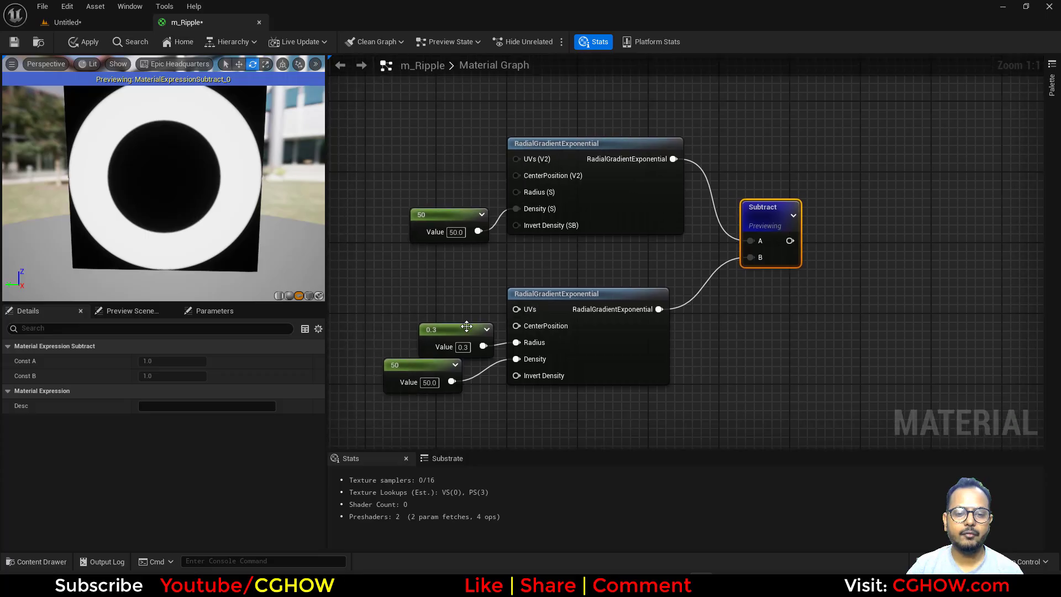
pyautogui.moveTo(467, 326); pyautogui.dragTo(453, 317)
pyautogui.click(172, 360)
pyautogui.write('0.42')
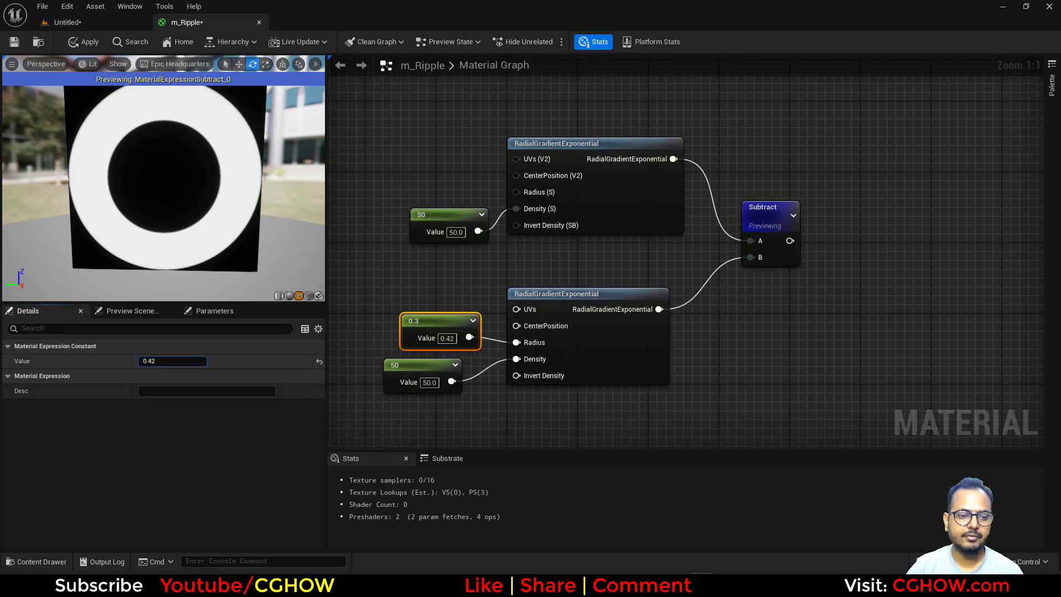
pyautogui.press('BackSpace')
pyautogui.write('68')
pyautogui.press('Return')
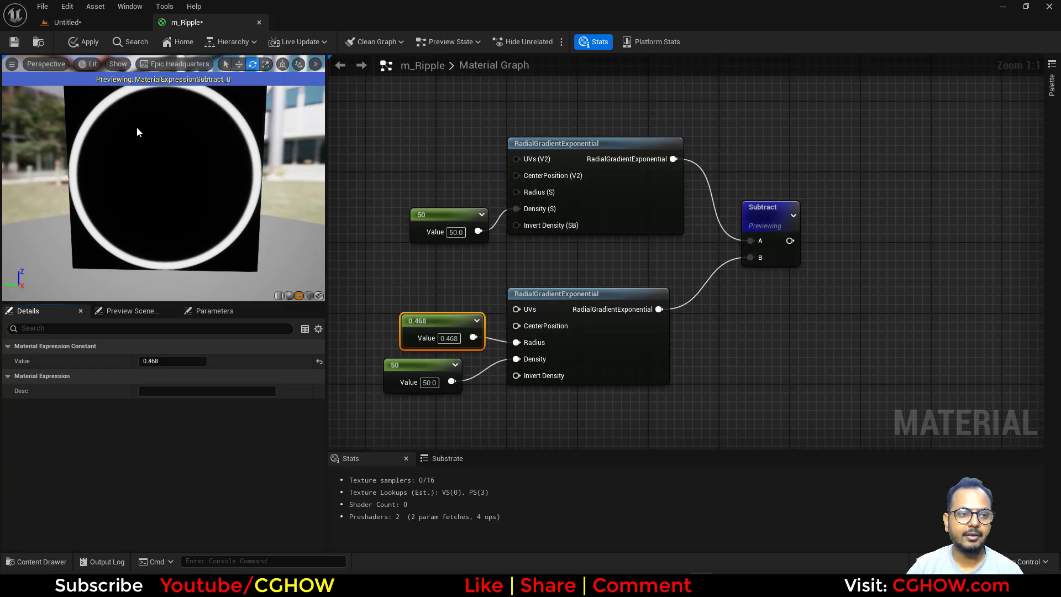
pyautogui.moveTo(600, 352); pyautogui.dragTo(602, 359)
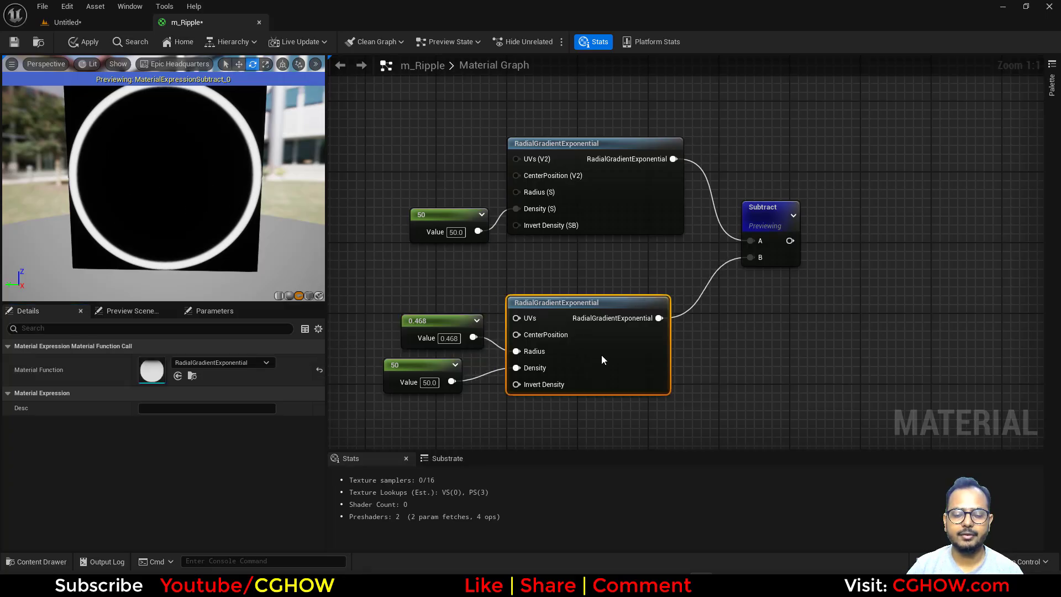
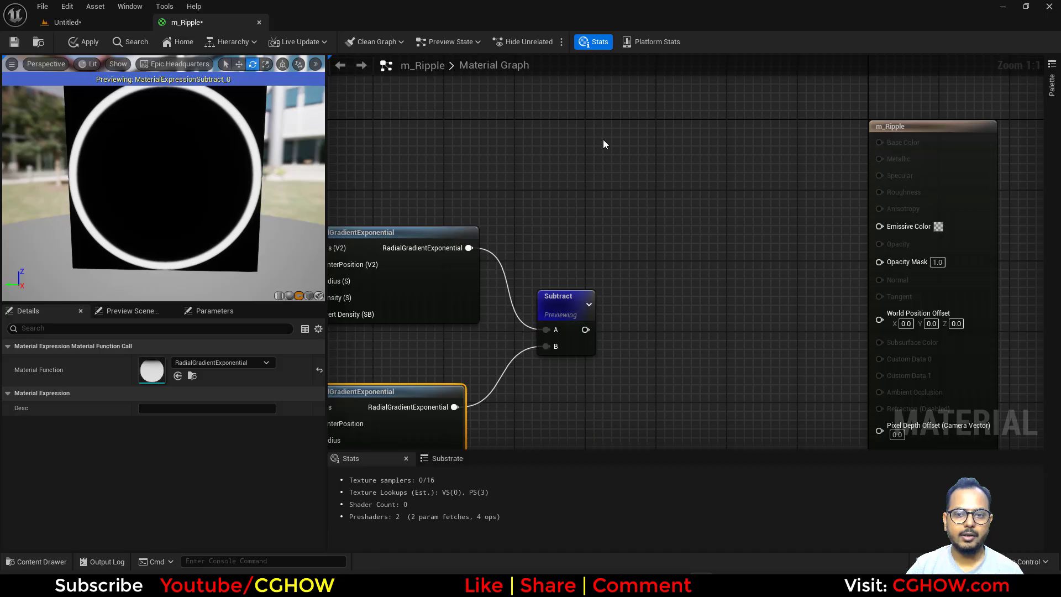
# Step: Add a Particle Color node and connect its RGB output to the material's Emissive Color
pyautogui.write('part')
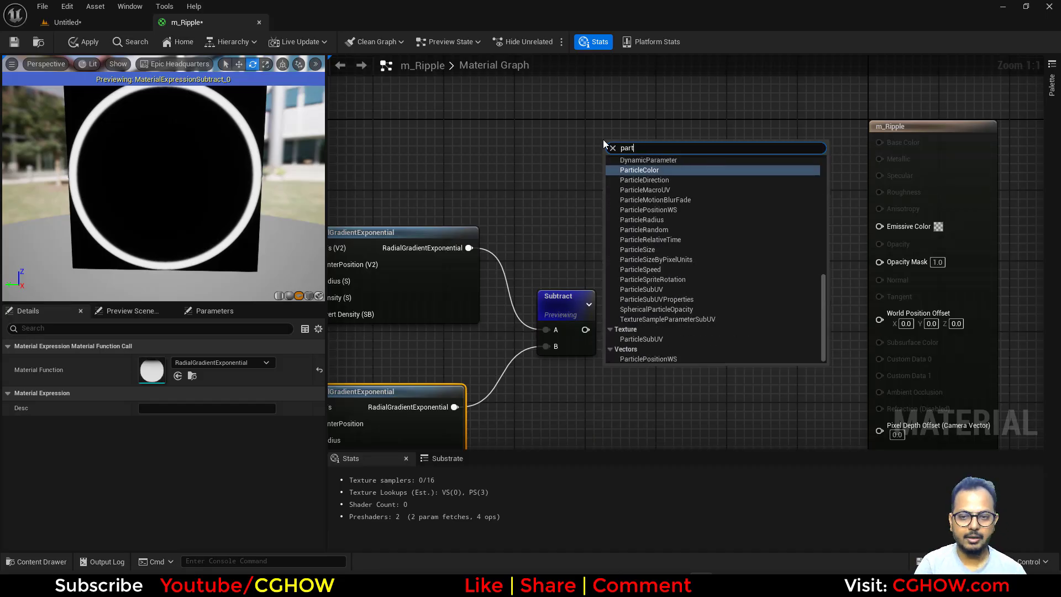
pyautogui.press('Return')
pyautogui.moveTo(907, 224); pyautogui.dragTo(909, 226)
# Step: Multiply the Particle Color alpha with the Subtract result and feed the product into Opacity Mask
pyautogui.press('m')
pyautogui.click(654, 285)
pyautogui.moveTo(585, 329); pyautogui.dragTo(660, 236)
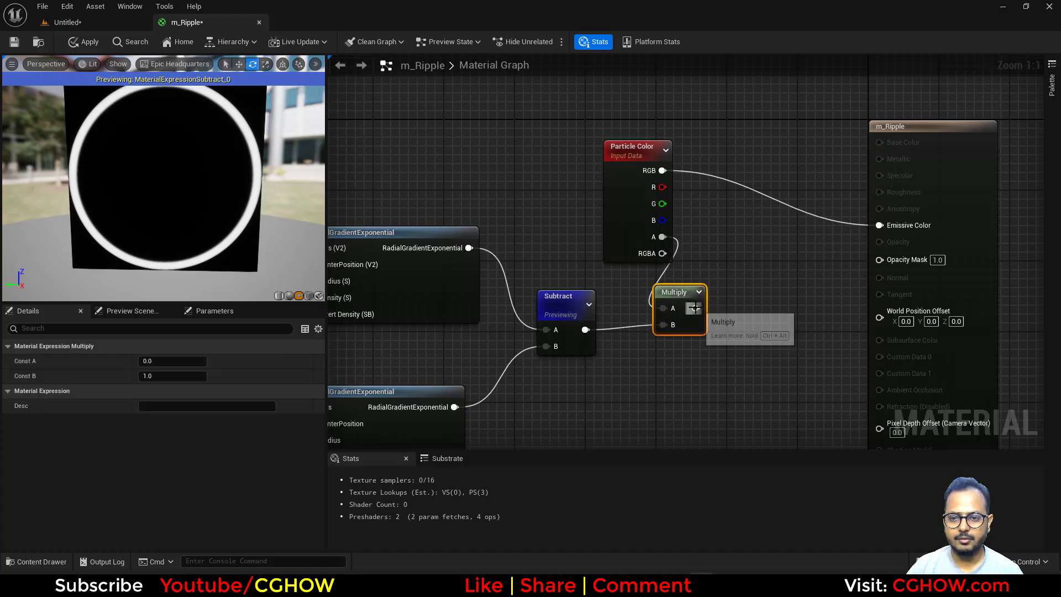
pyautogui.moveTo(899, 263); pyautogui.dragTo(898, 262)
pyautogui.moveTo(619, 349); pyautogui.dragTo(799, 304, button='right')
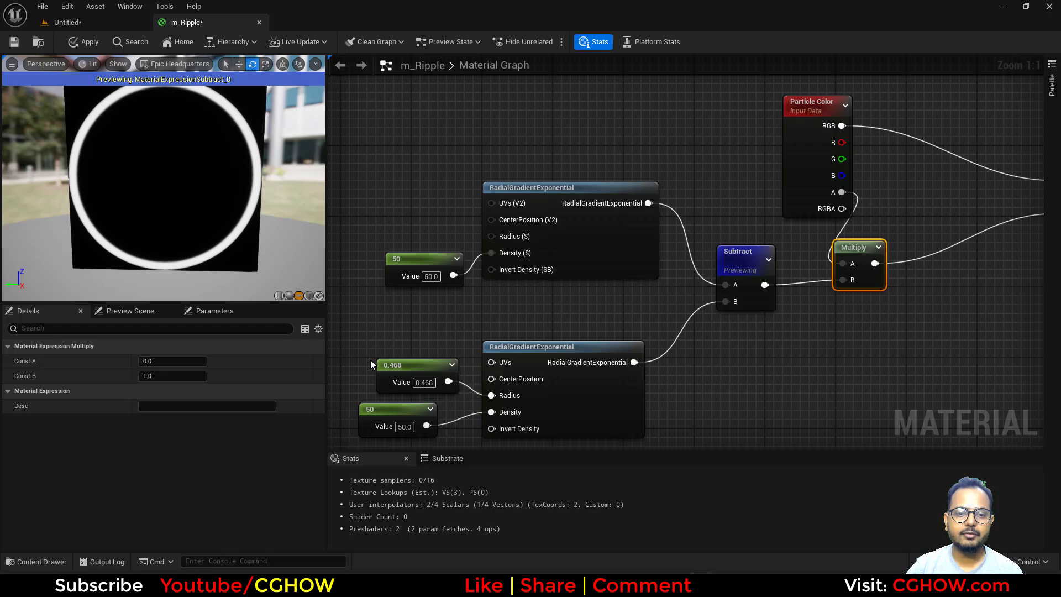
# Step: Add a Dynamic Parameter node and connect Param1 to the second RadialGradientExponential's Radius in place of the 0.468 constant
pyautogui.moveTo(384, 365); pyautogui.dragTo(357, 365)
pyautogui.moveTo(853, 200); pyautogui.dragTo(709, 353)
pyautogui.moveTo(404, 316); pyautogui.dragTo(543, 233, button='right')
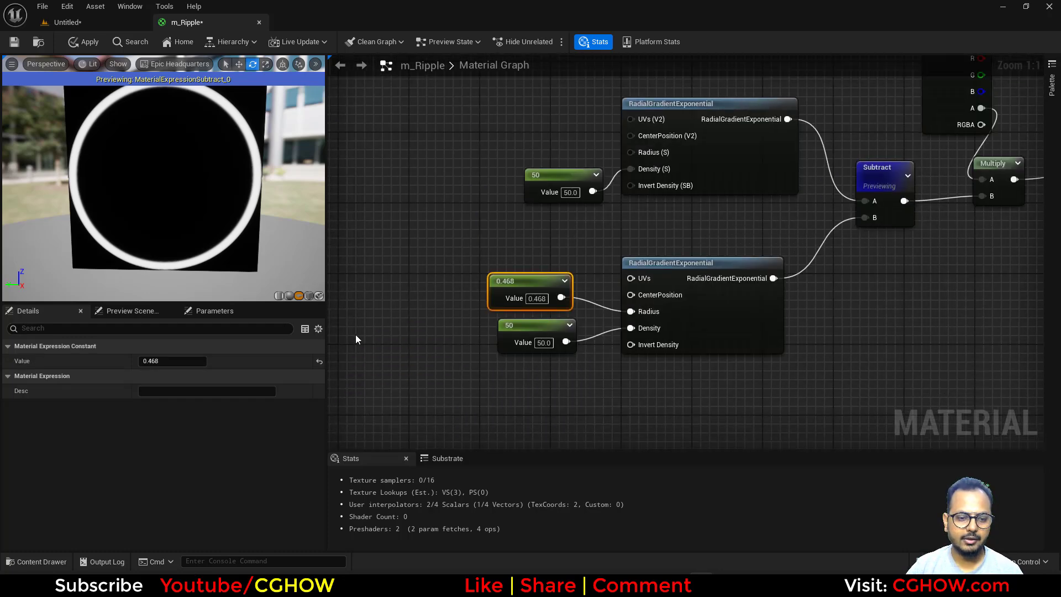
pyautogui.rightClick(354, 325)
pyautogui.write('dy')
pyautogui.click(406, 405)
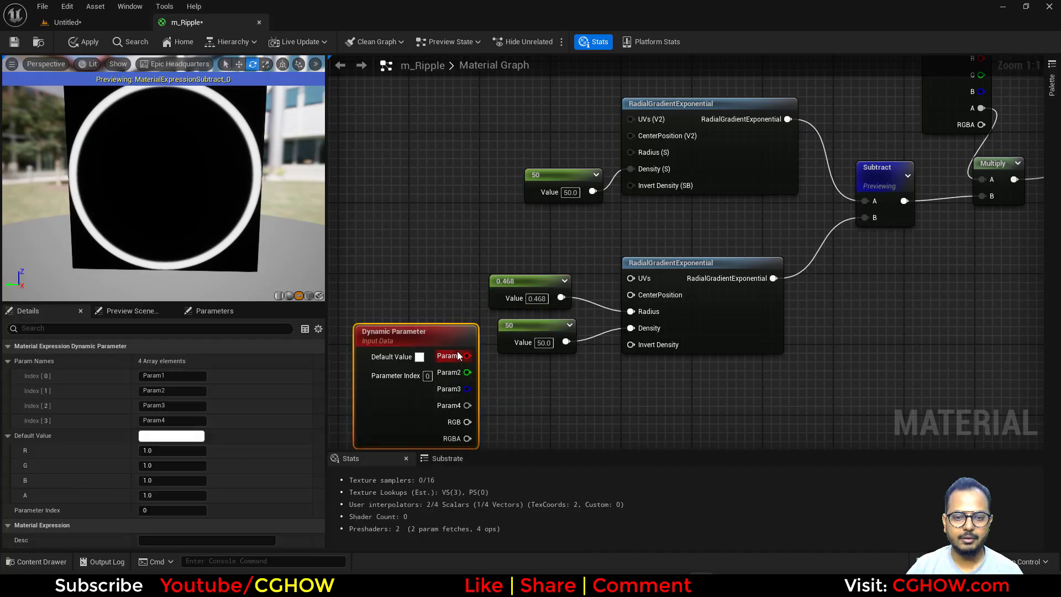
pyautogui.moveTo(631, 319); pyautogui.dragTo(630, 312)
pyautogui.moveTo(421, 338); pyautogui.dragTo(388, 323)
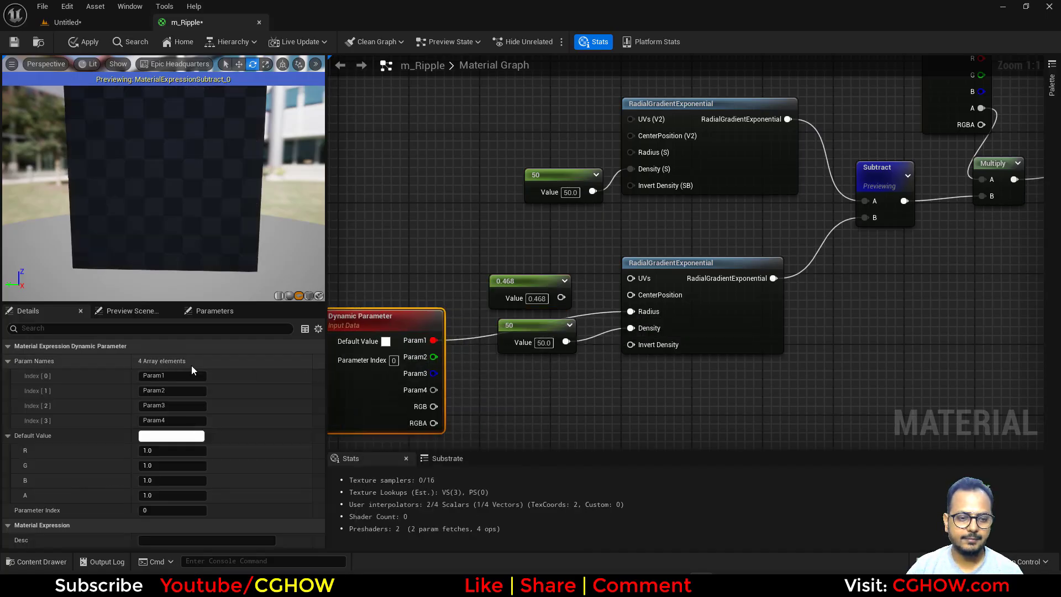
# Step: Rename the Dynamic Parameter's Param1 to inner_radius
pyautogui.click(181, 377)
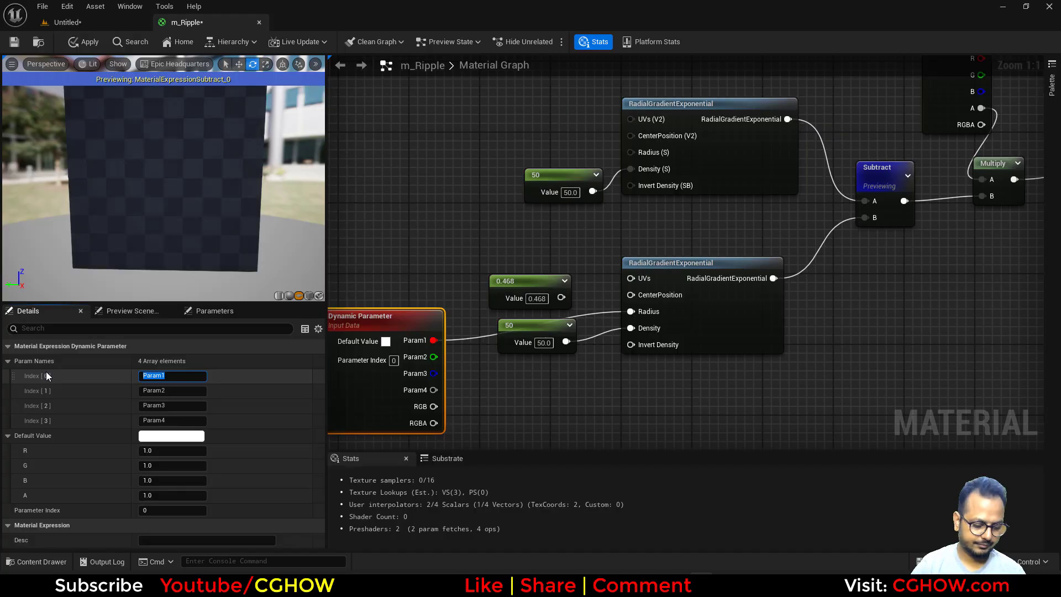
pyautogui.write('inner_radius')
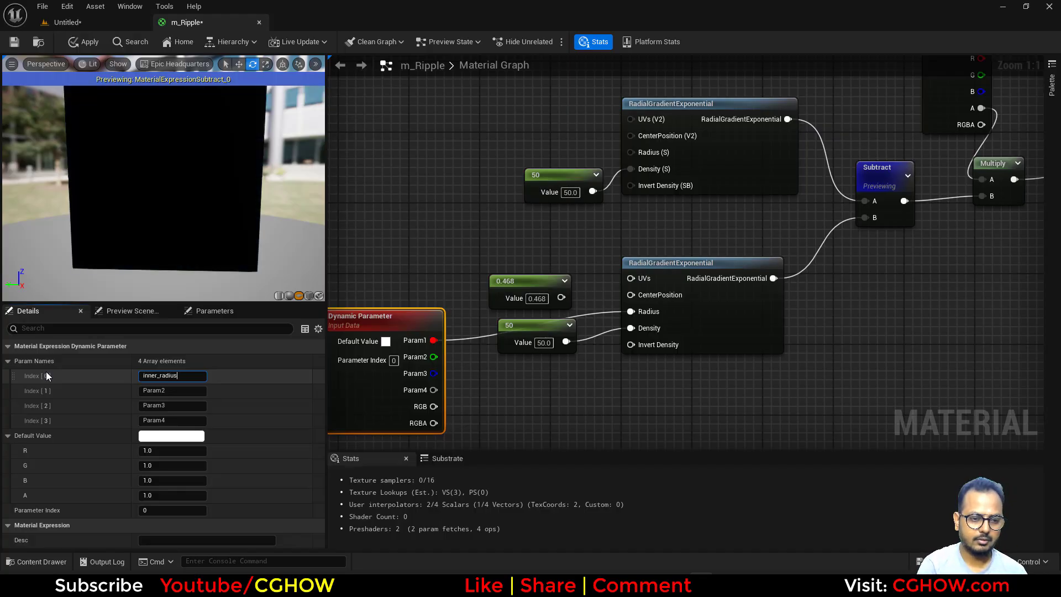
pyautogui.press('Return')
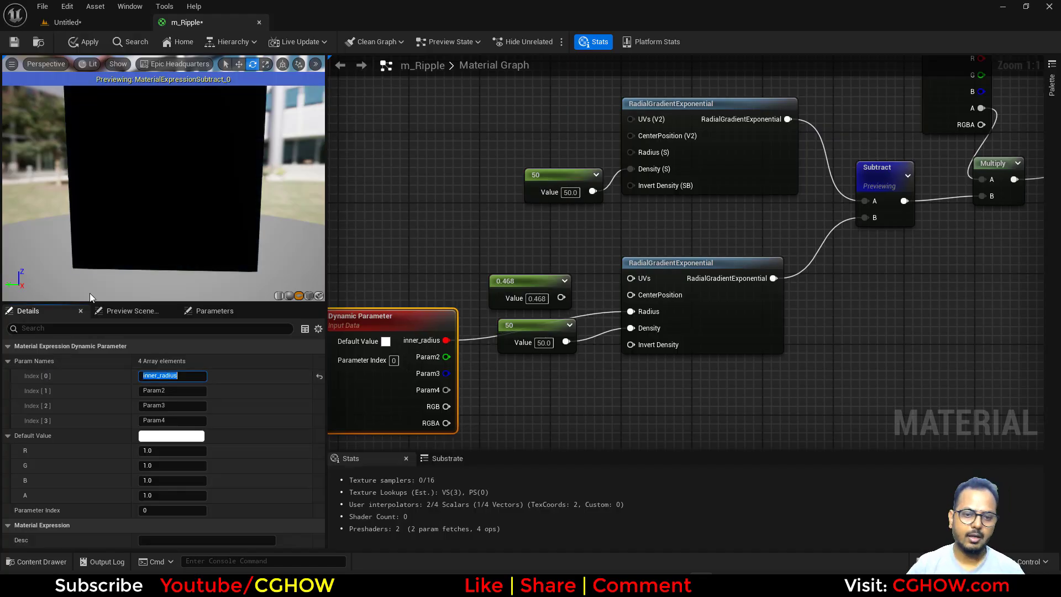
# Step: Set the default value of inner_radius to 0.3, tidy the first gradient's density constant, and save the material
pyautogui.write('0.3')
pyautogui.press('Return')
pyautogui.moveTo(568, 174); pyautogui.dragTo(550, 157)
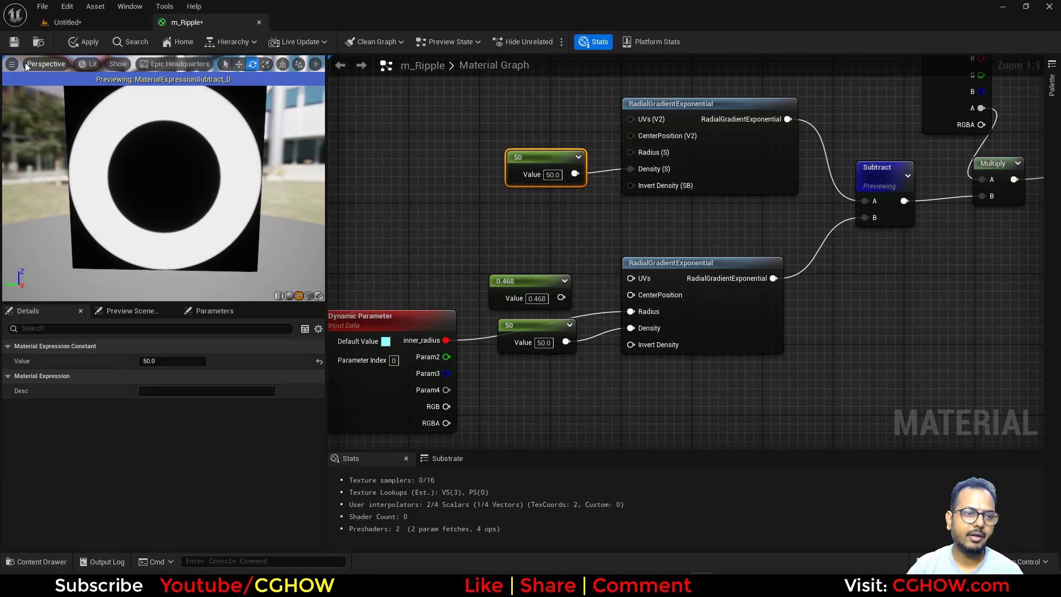
pyautogui.hotkey('ctrl', 's')
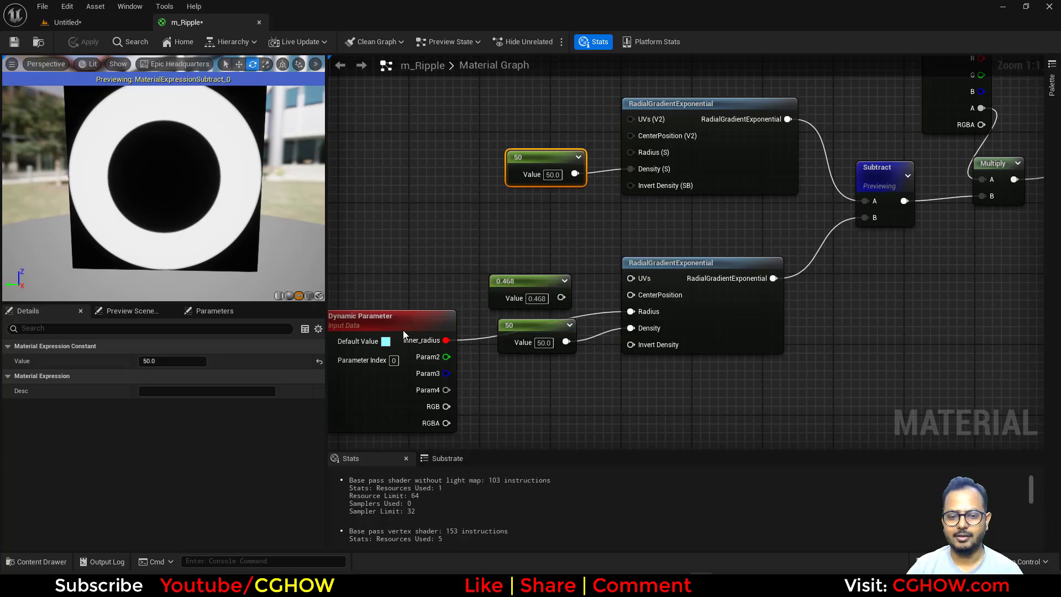
# Step: Create an empty Niagara System named NS_Ripple in the stylized_ripple folder and open it
pyautogui.click(111, 24)
pyautogui.rightClick(480, 493)
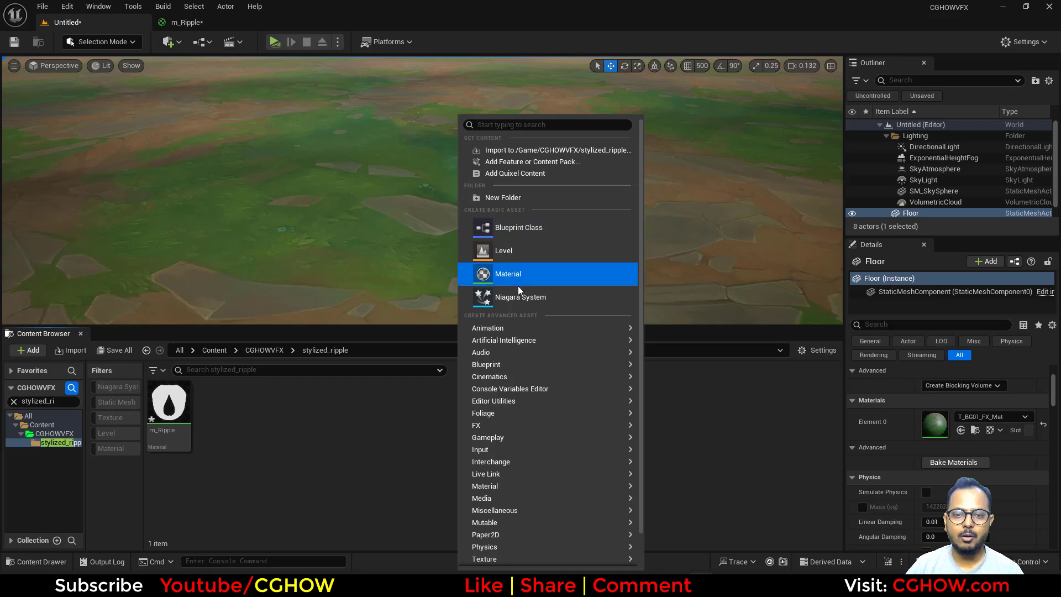
pyautogui.click(527, 297)
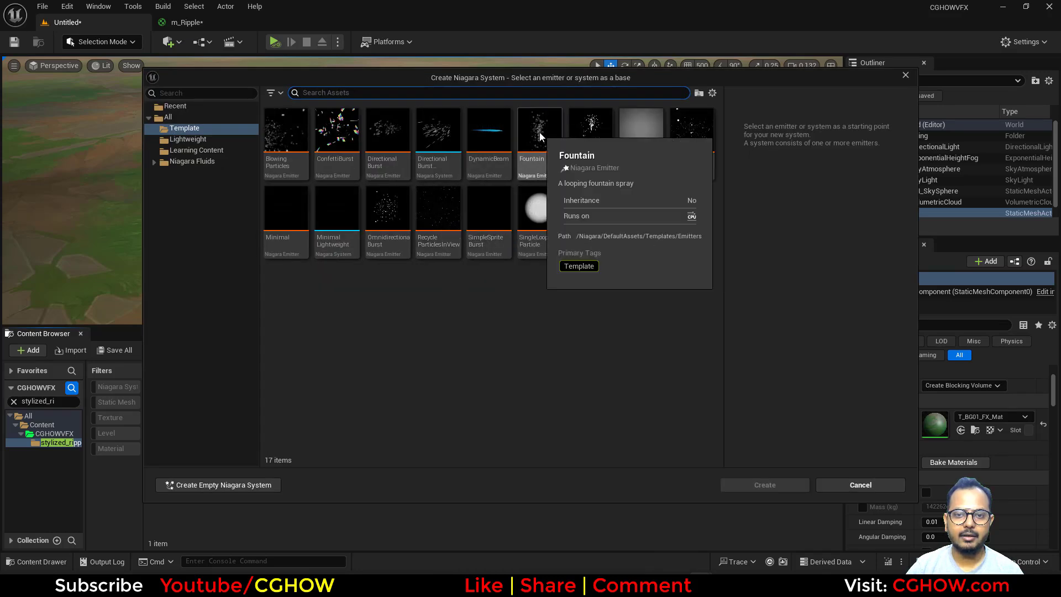
pyautogui.click(234, 489)
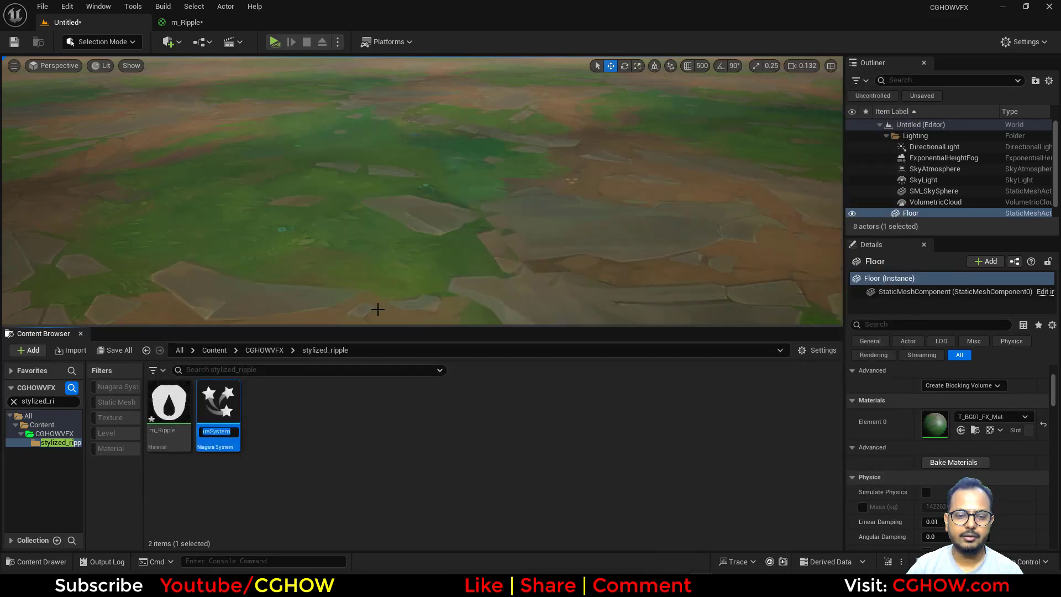
pyautogui.write('NS_Ripple')
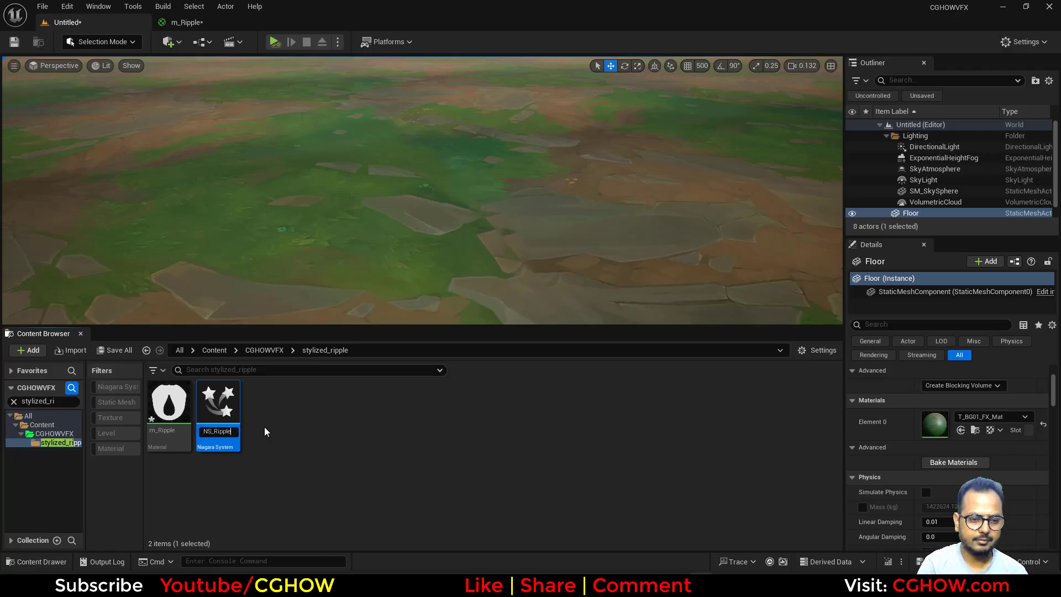
pyautogui.press('Return')
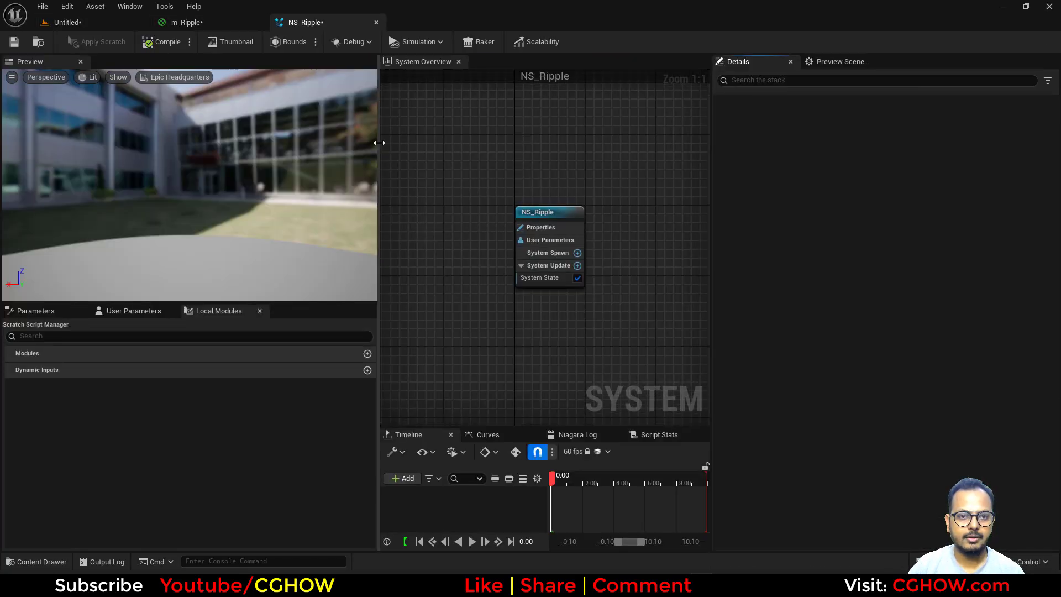
# Step: Add a Fountain emitter to the NS_Ripple system
pyautogui.moveTo(379, 143); pyautogui.dragTo(272, 142)
pyautogui.rightClick(549, 230)
pyautogui.click(549, 230)
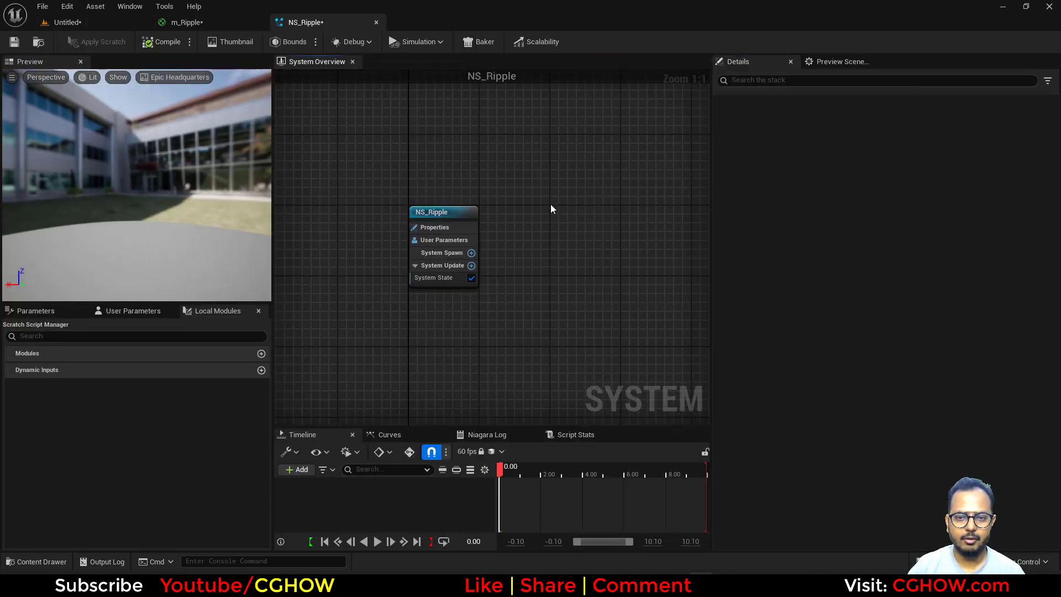
pyautogui.click(348, 221)
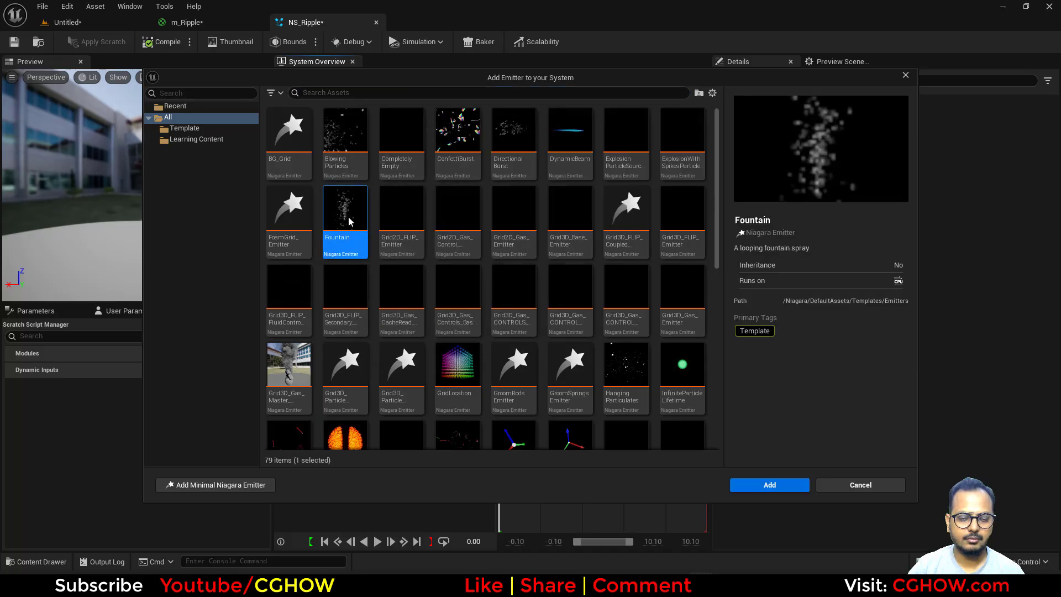
pyautogui.click(769, 485)
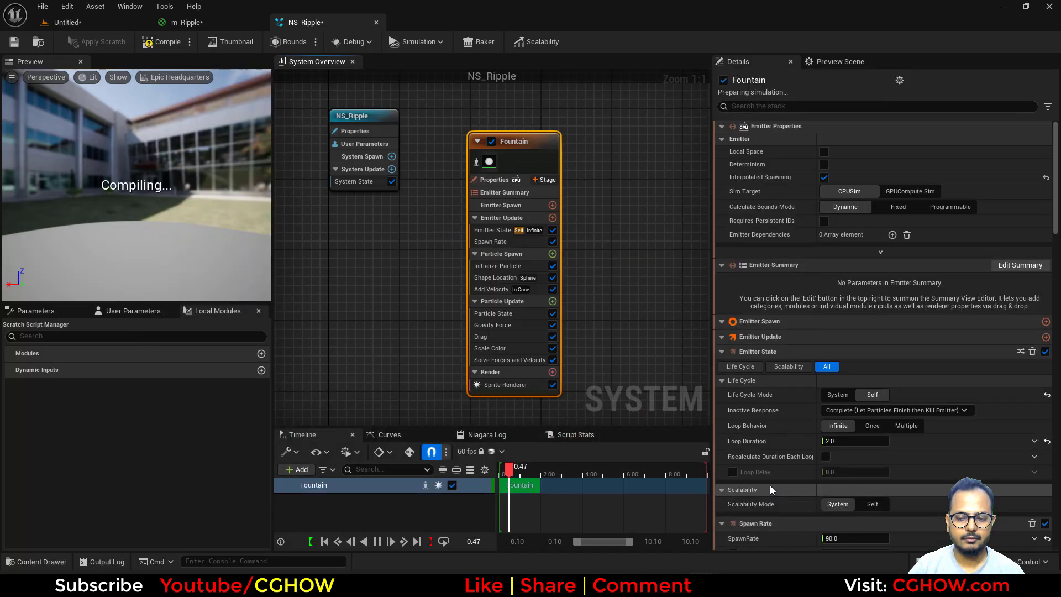
# Step: Save all modified assets, storing the untitled level as map in the stylized_ripple folder
pyautogui.hotkey('ctrl', 'shift', 's')
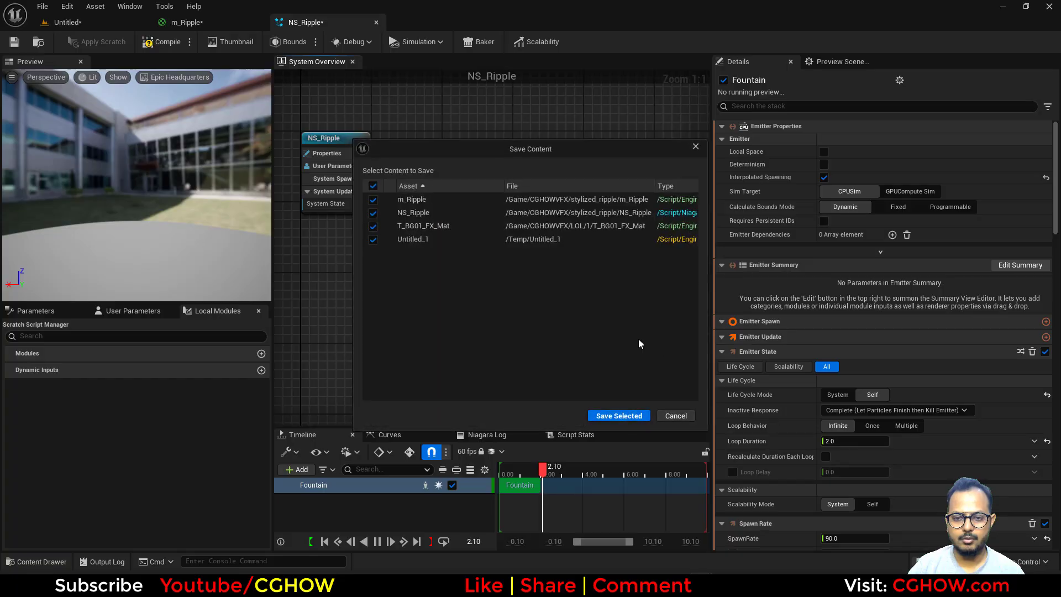
pyautogui.click(618, 415)
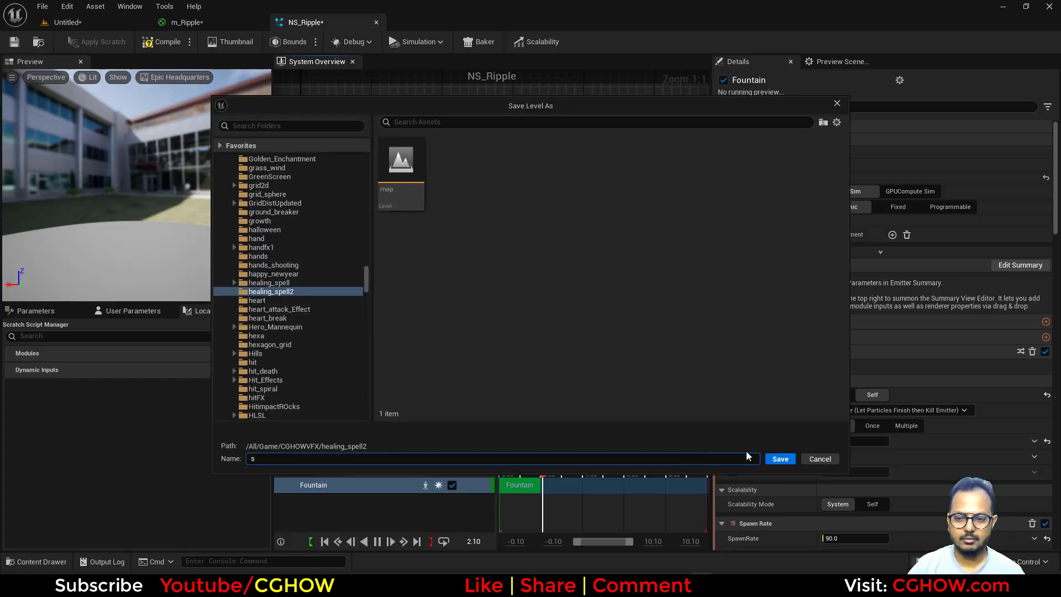
pyautogui.click(270, 128)
pyautogui.write('styli')
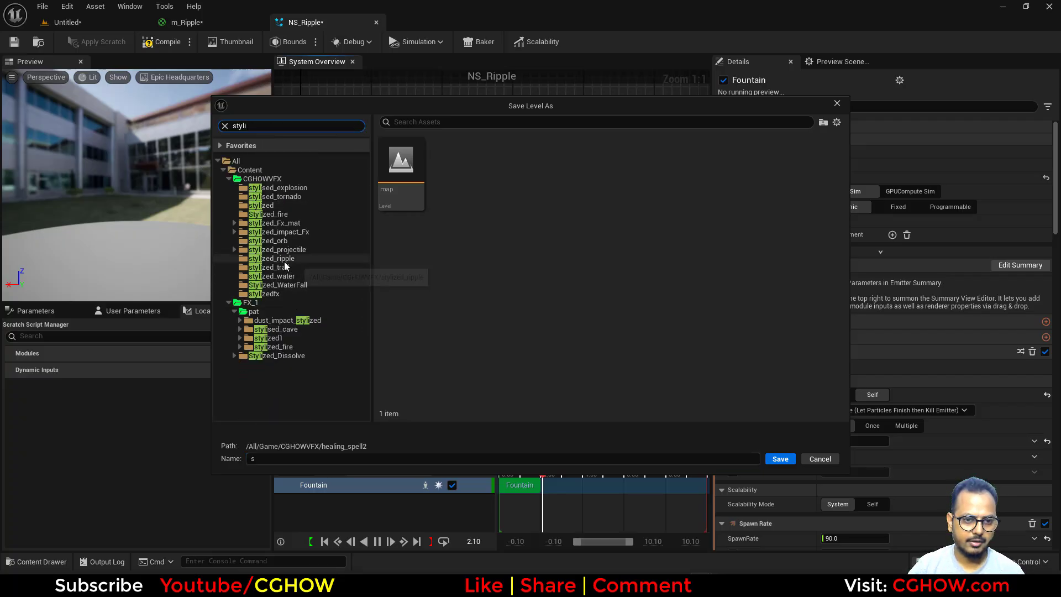
pyautogui.click(284, 260)
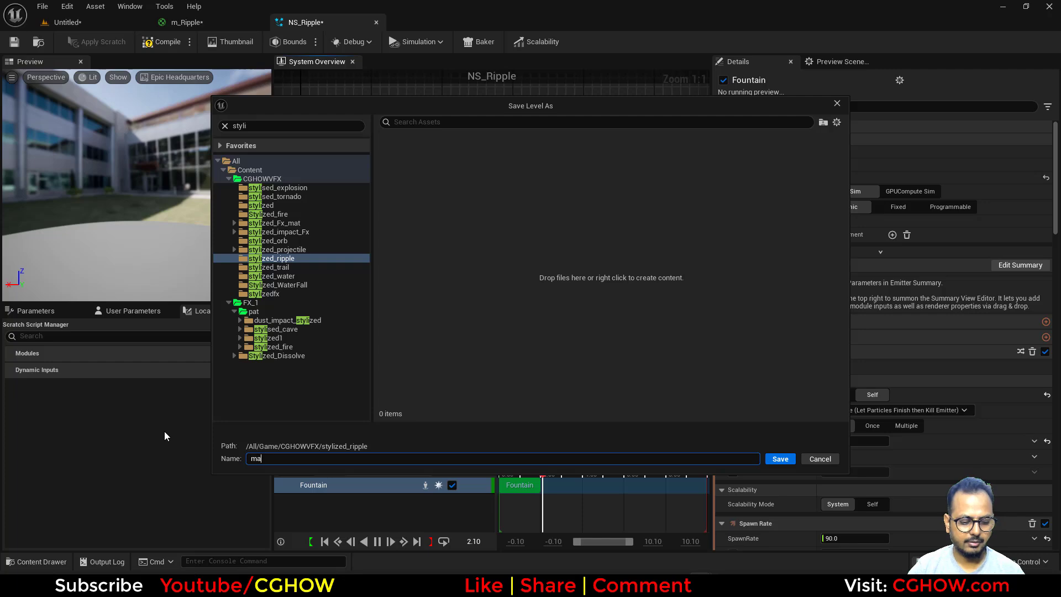
pyautogui.click(769, 460)
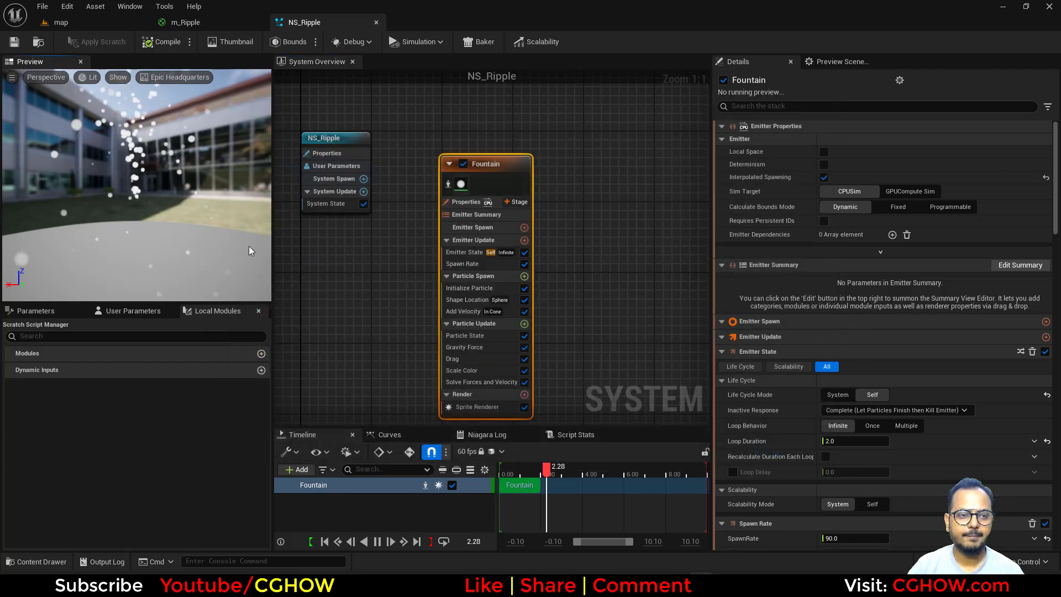
# Step: Delete the Add Velocity, Gravity Force and Shape Location modules from the Fountain emitter
pyautogui.click(458, 312)
pyautogui.press('Delete')
pyautogui.click(469, 335)
pyautogui.press('Delete')
pyautogui.moveTo(183, 228); pyautogui.dragTo(223, 250)
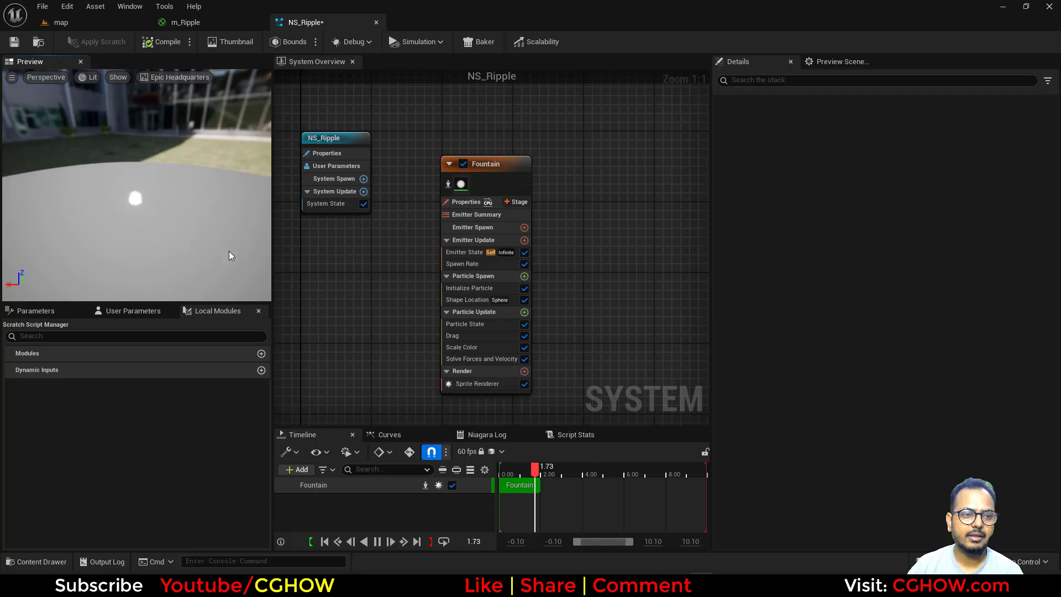
pyautogui.moveTo(95, 226); pyautogui.dragTo(139, 195)
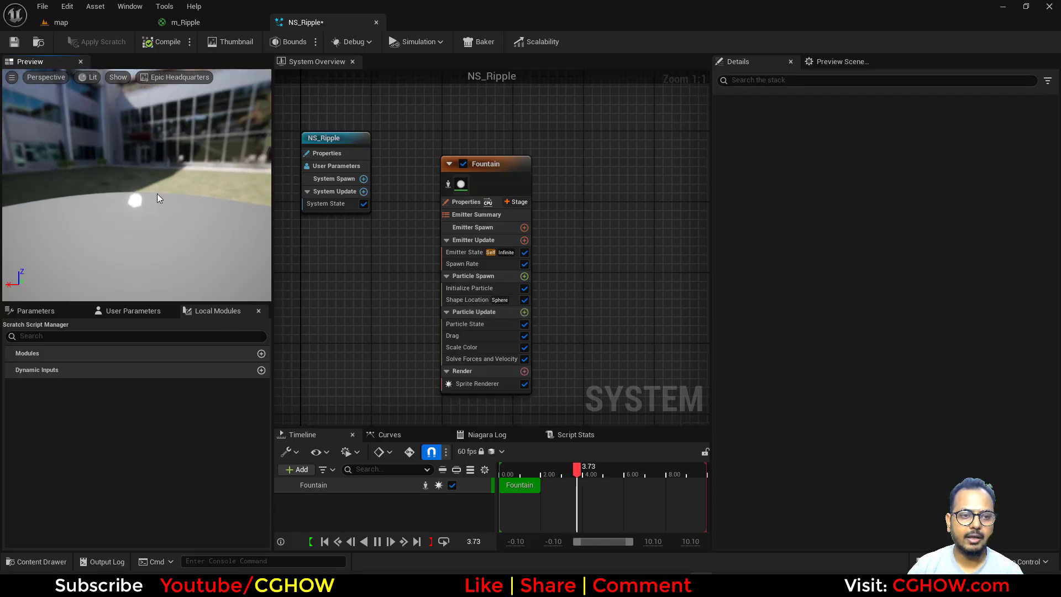
pyautogui.click(476, 384)
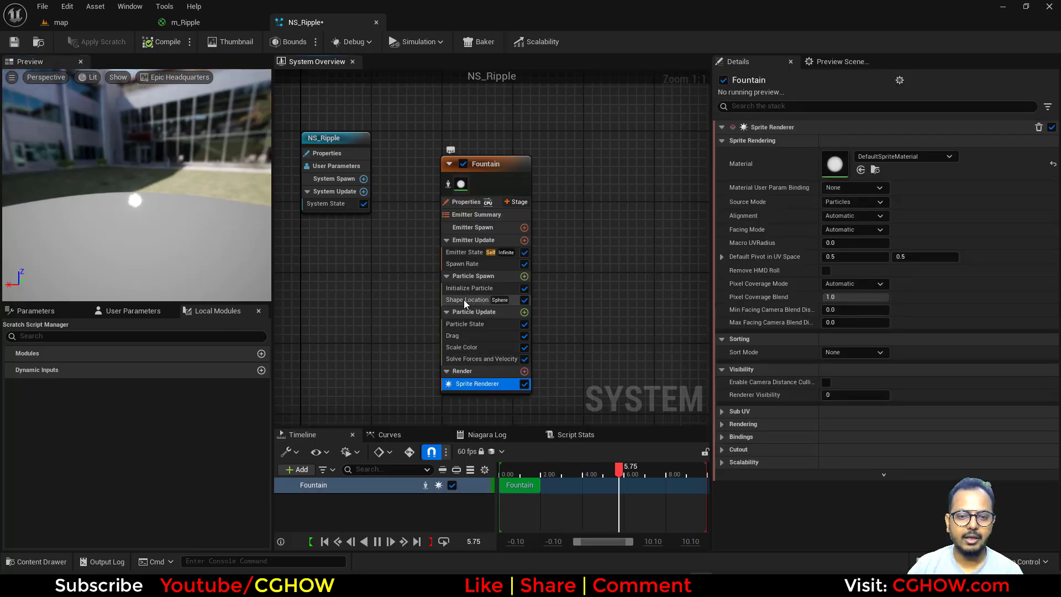
pyautogui.click(464, 299)
pyautogui.press('Delete')
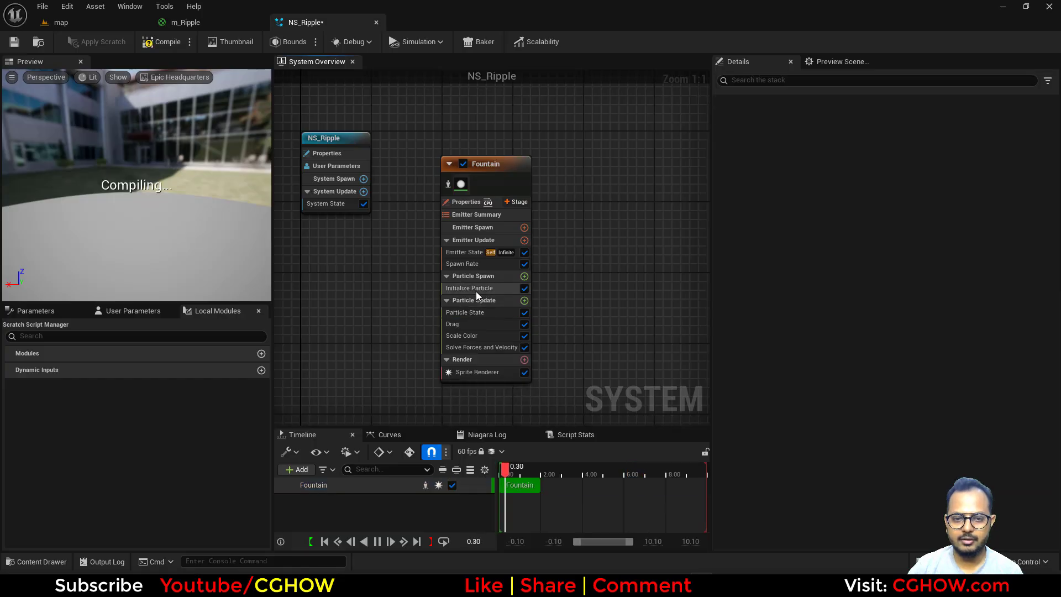
# Step: In Initialize Particle, set Mass Mode to Unset / (Mass of 1) and the uniform sprite size range to 50–100
pyautogui.click(475, 289)
pyautogui.click(855, 279)
pyautogui.click(854, 296)
pyautogui.click(854, 341)
pyautogui.write('5')
pyautogui.press('Return')
pyautogui.click(851, 340)
pyautogui.write('100')
pyautogui.click(853, 328)
pyautogui.moveTo(88, 180); pyautogui.dragTo(111, 160)
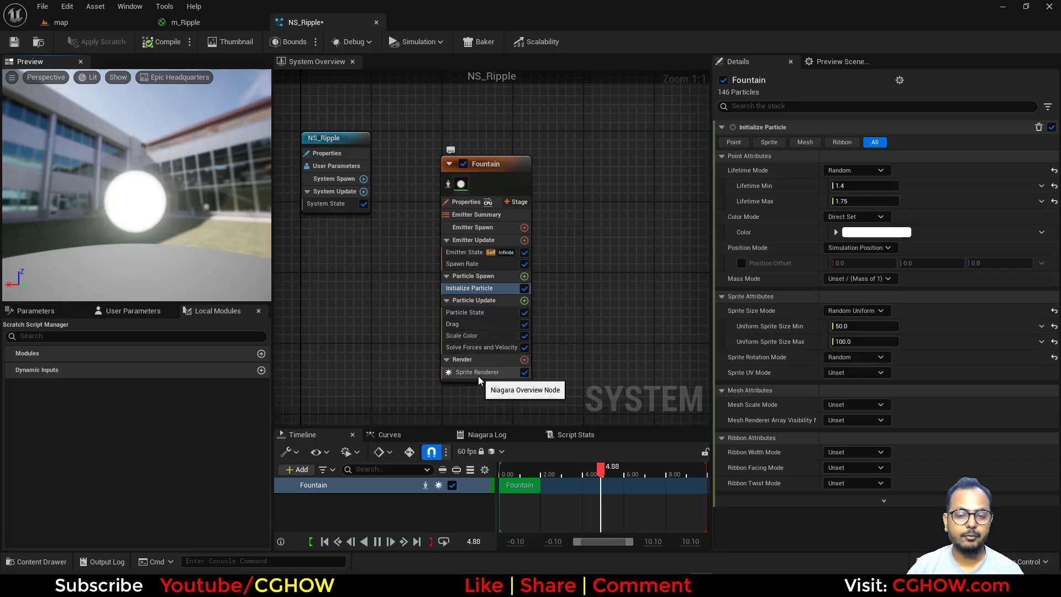
# Step: Set the Sprite Renderer's Alignment to Custom Alignment and Facing Mode to Custom Facing Vector
pyautogui.click(478, 375)
pyautogui.click(846, 216)
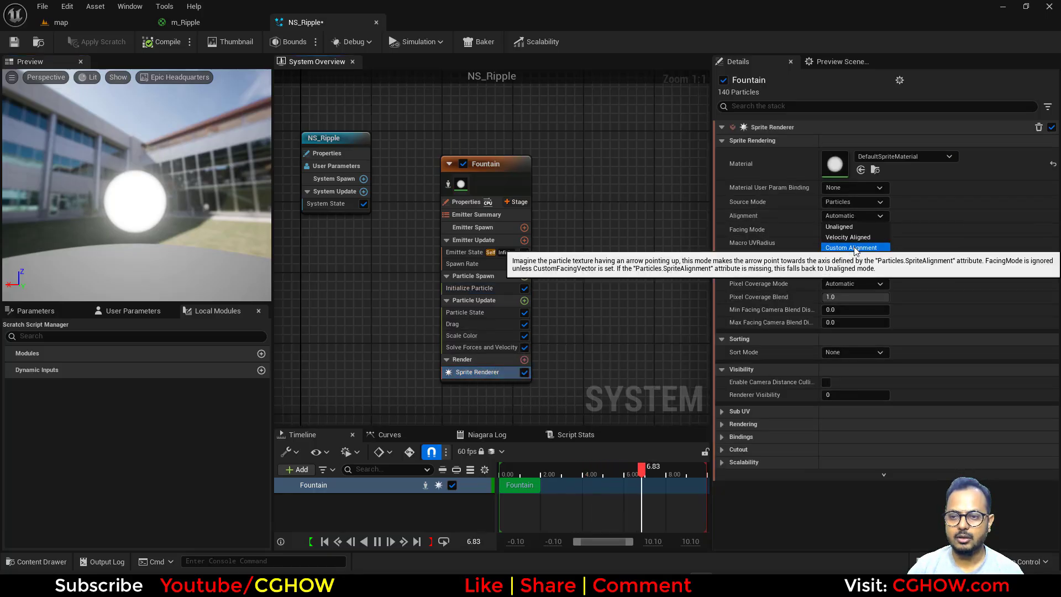
pyautogui.click(854, 248)
pyautogui.click(870, 229)
pyautogui.click(873, 262)
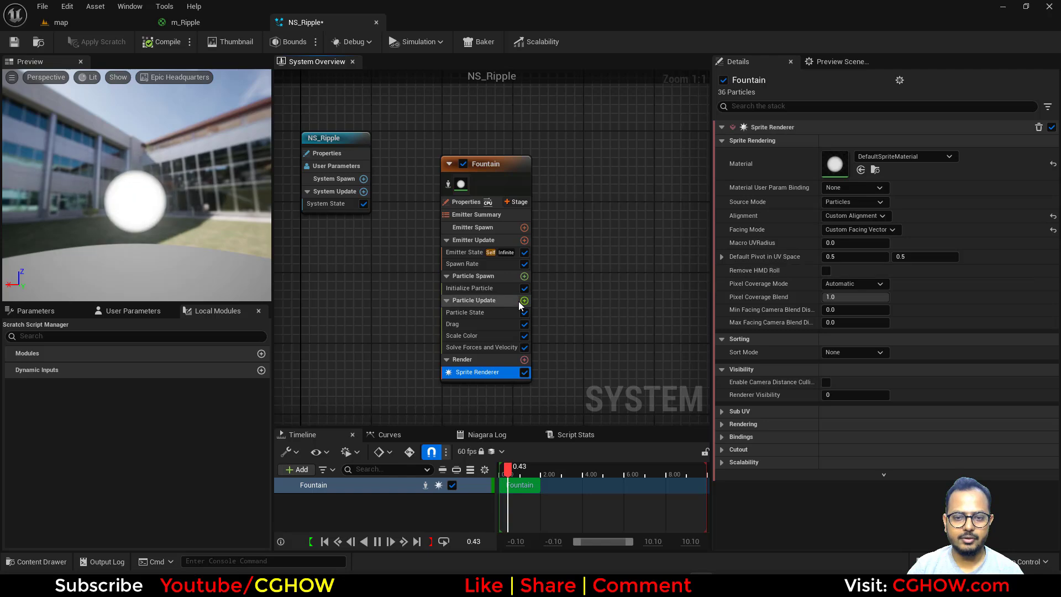
# Step: Add the Align Sprite to Mesh Orientation module to the Fountain emitter's Particle Update stage
pyautogui.click(524, 300)
pyautogui.write('align')
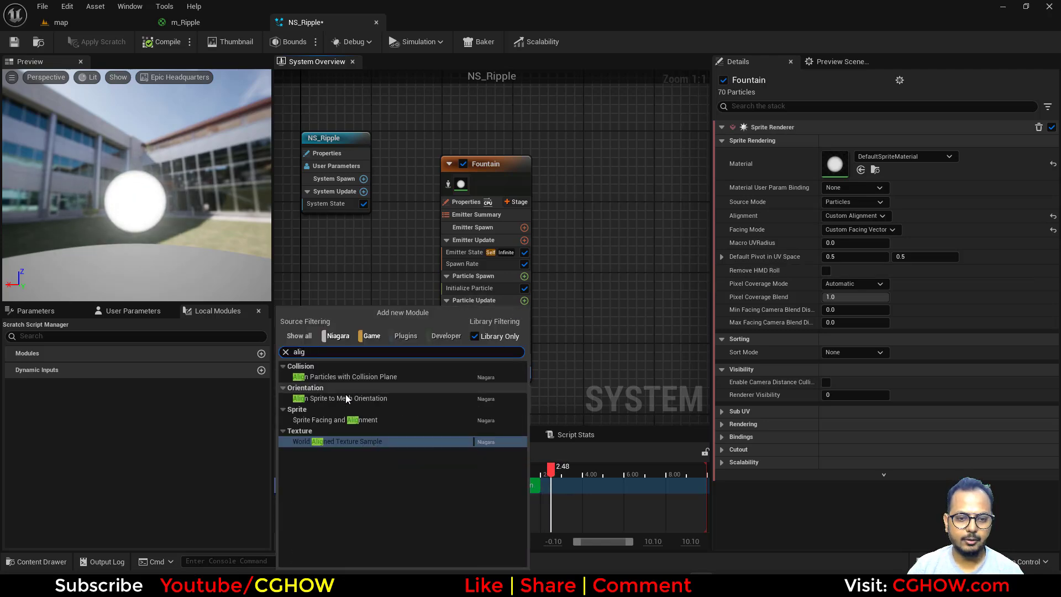
pyautogui.click(345, 398)
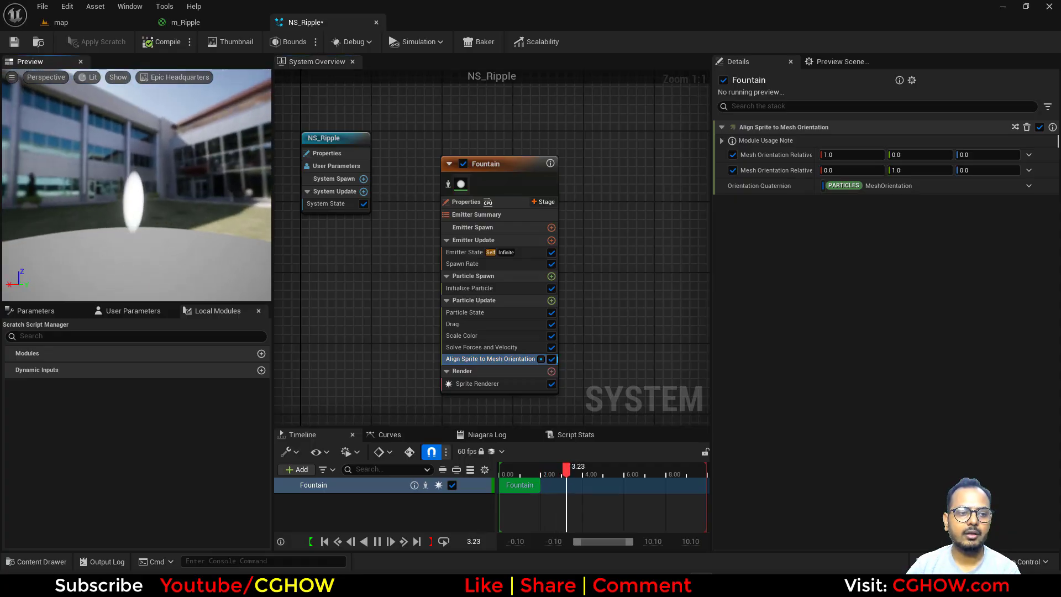
# Step: Set the first Mesh Orientation Relative vector to 0, 0, 1 so the sprite lies flat on the ground
pyautogui.click(837, 155)
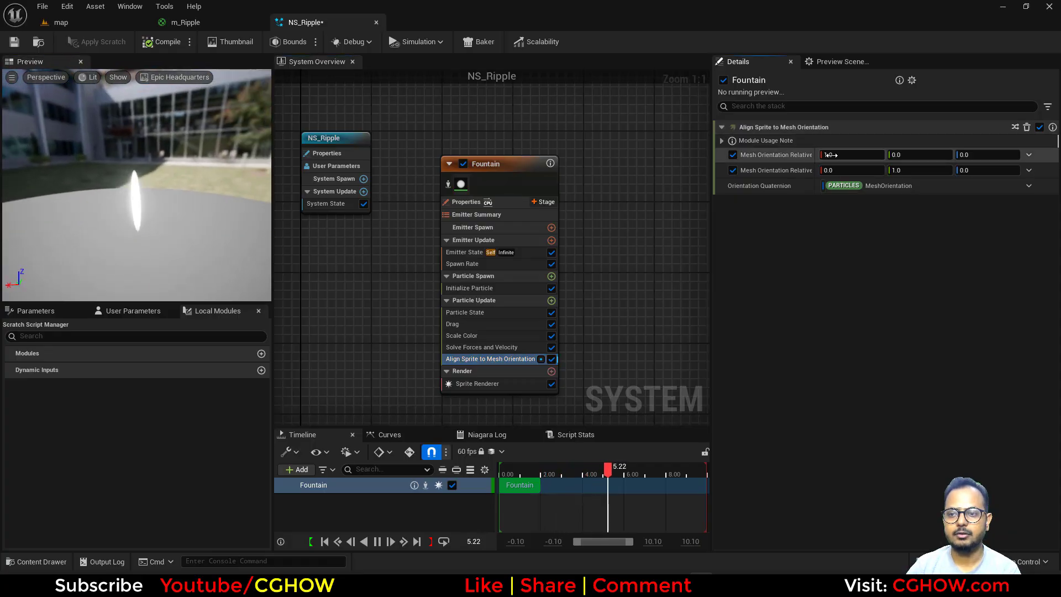
pyautogui.write('0')
pyautogui.press('Return')
pyautogui.moveTo(171, 183); pyautogui.dragTo(105, 210)
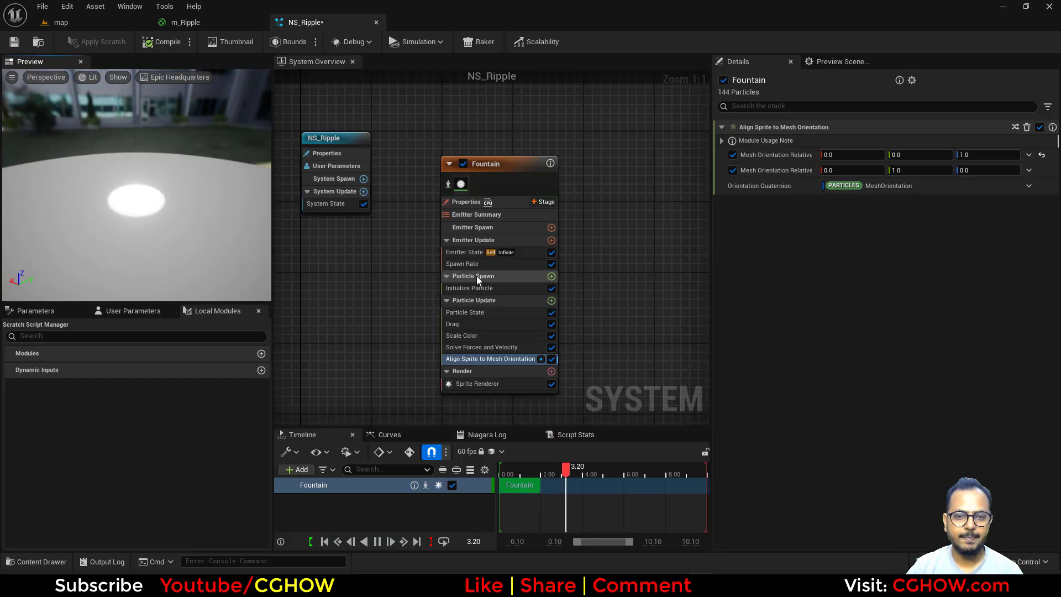
# Step: Set the Fountain emitter's SpawnRate to 5 and add a Scale Sprite Size module to Particle Update
pyautogui.click(470, 264)
pyautogui.click(854, 142)
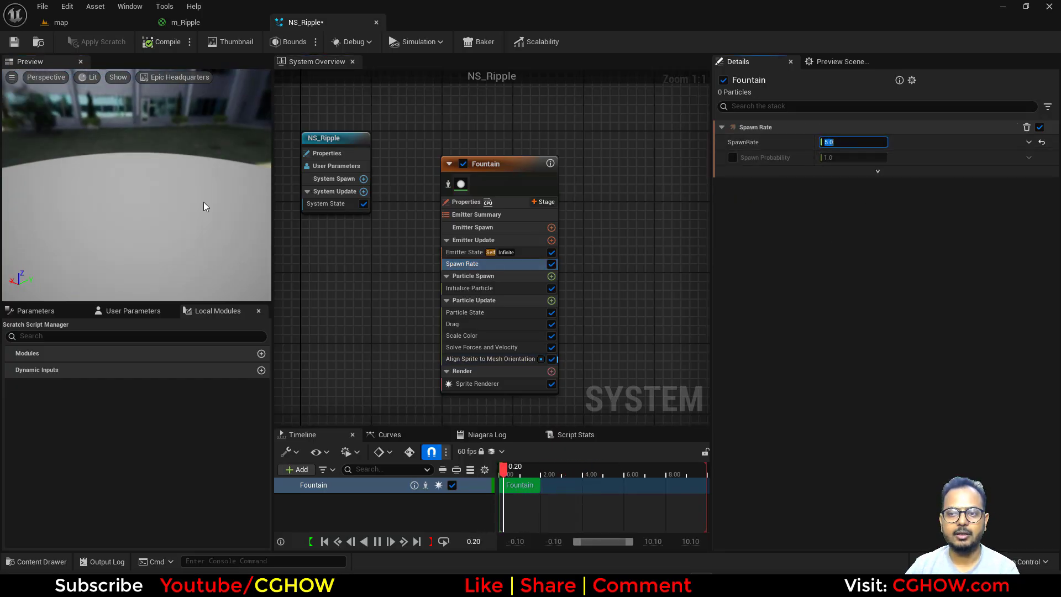
pyautogui.click(550, 300)
pyautogui.write('size')
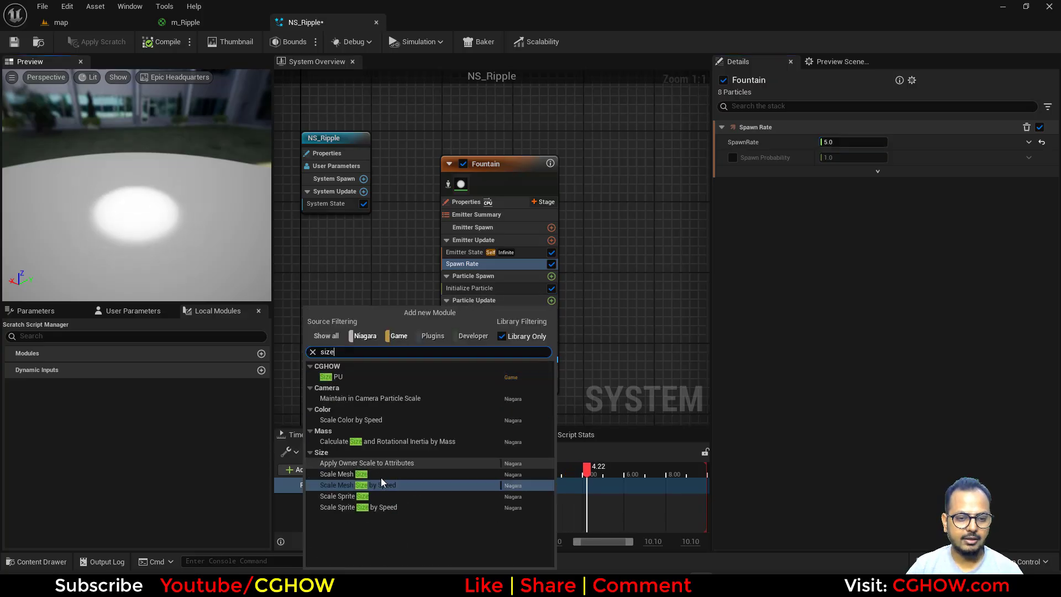
pyautogui.click(352, 495)
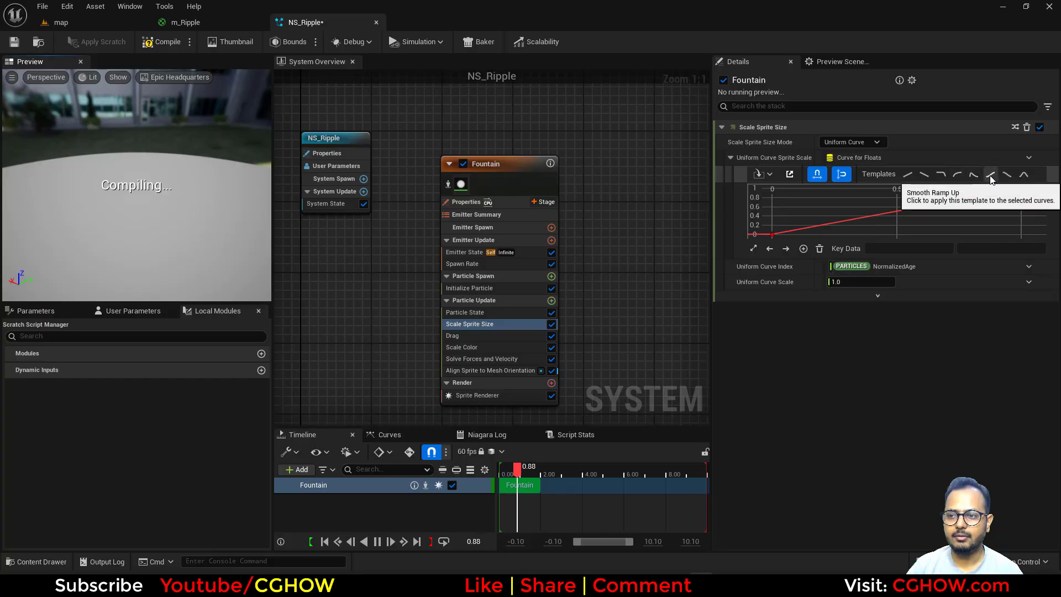
# Step: Apply the Smooth Ramp Up template to the Uniform Curve Sprite Scale and steepen the first key's tangent for a faster initial growth
pyautogui.click(990, 174)
pyautogui.click(822, 225)
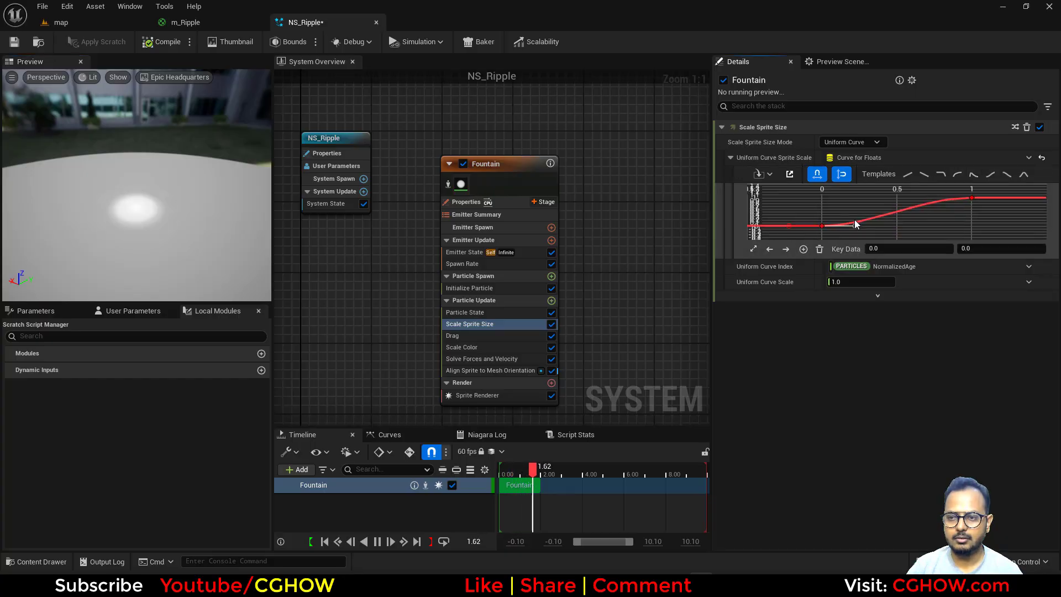
pyautogui.moveTo(854, 223); pyautogui.dragTo(854, 214)
pyautogui.click(752, 250)
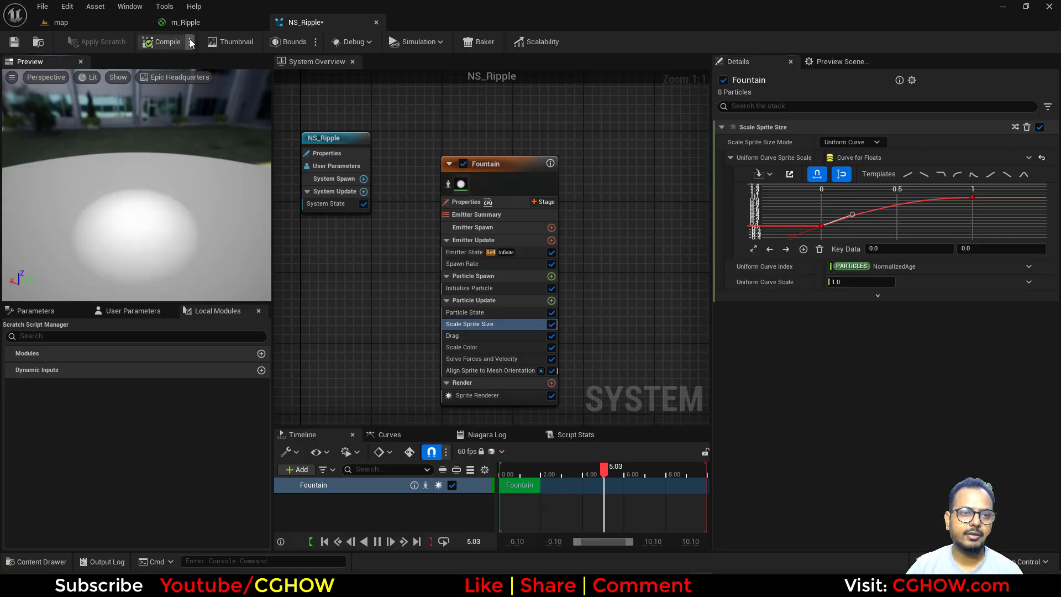
# Step: Assign the m_Ripple material to the emitter's Sprite Renderer
pyautogui.click(479, 396)
pyautogui.click(185, 22)
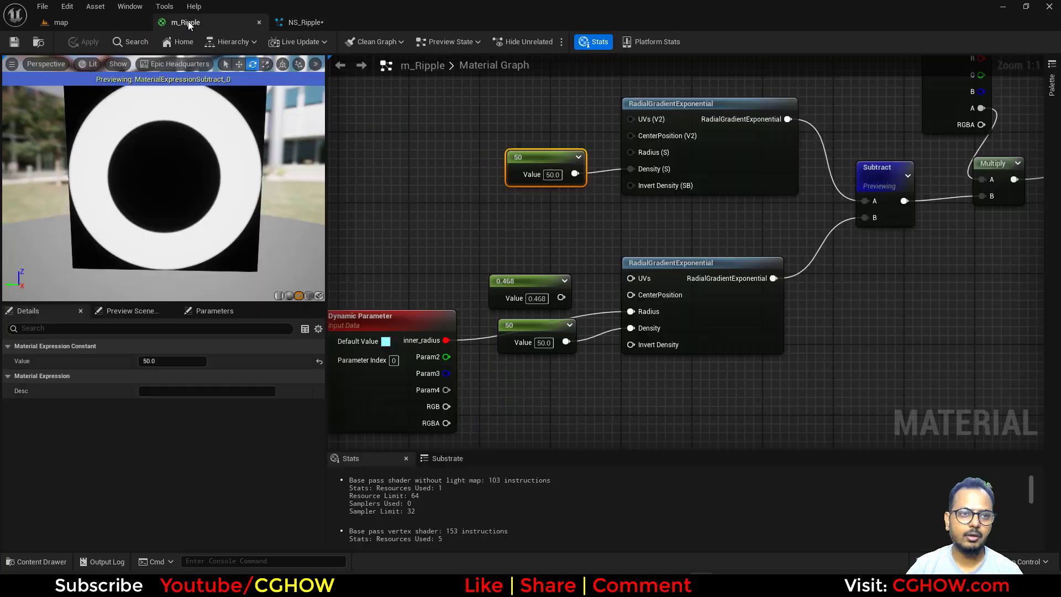
pyautogui.click(44, 42)
pyautogui.click(298, 22)
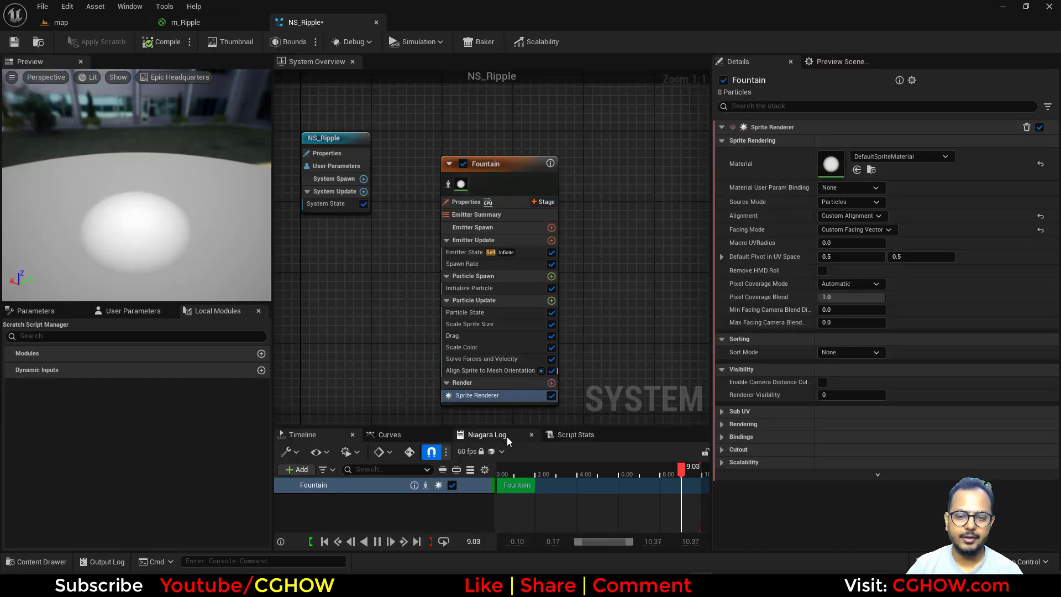
pyautogui.click(858, 171)
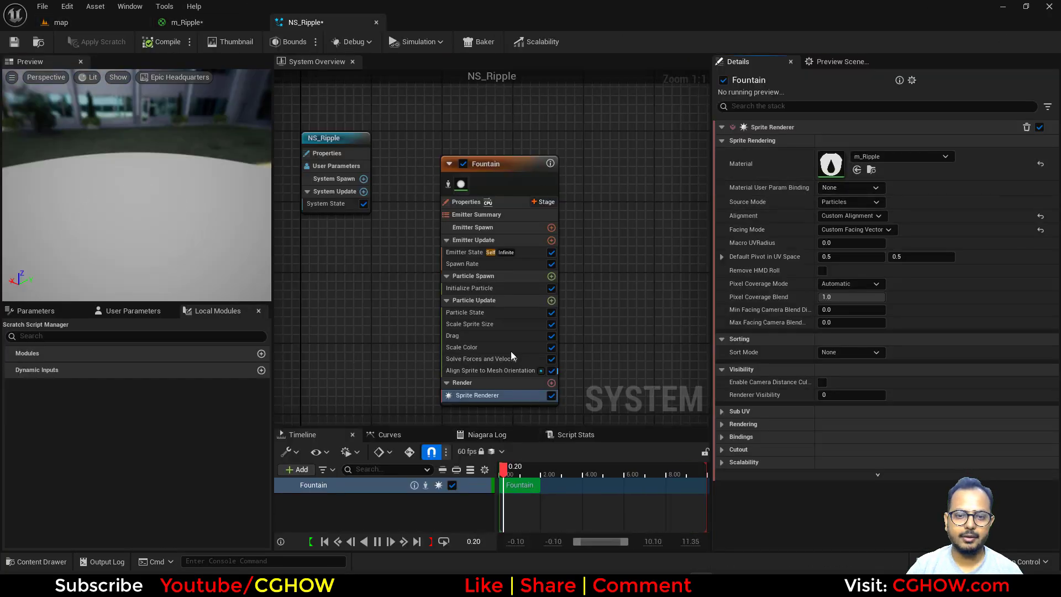
# Step: Add a Dynamic Material Parameters module to the Fountain emitter's Particle Update stage
pyautogui.click(552, 300)
pyautogui.write('dy')
pyautogui.click(358, 399)
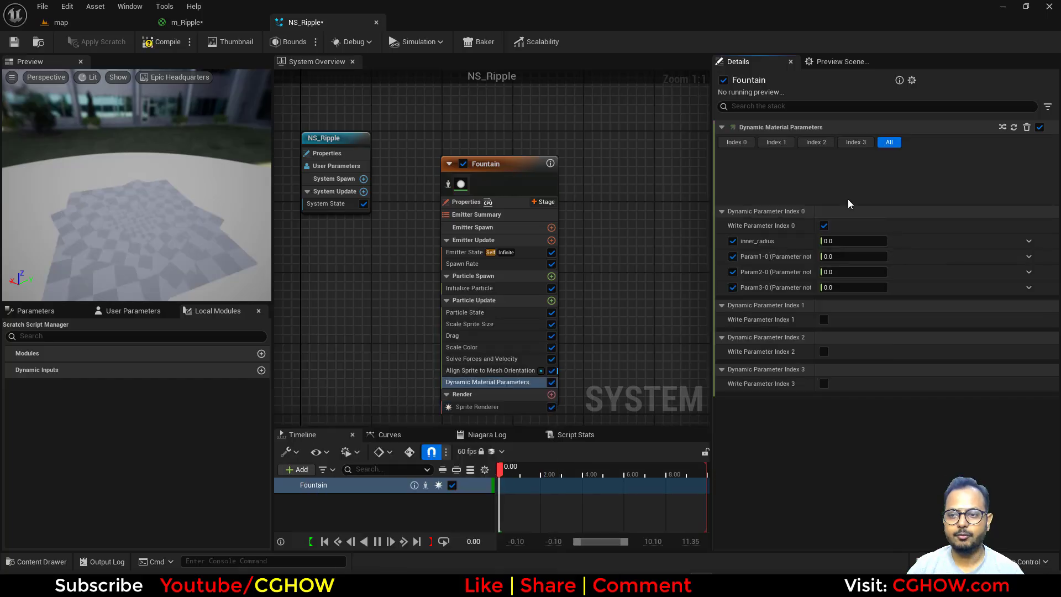
# Step: Try constant inner_radius values of 0.3, 0.45 and 0.5 in Dynamic Material Parameters
pyautogui.click(838, 182)
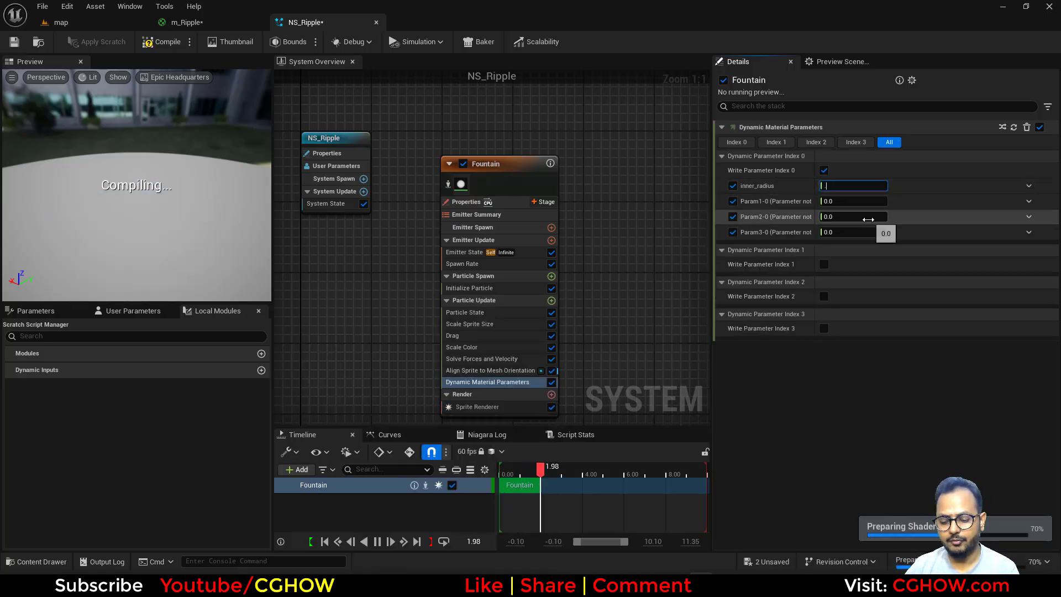
pyautogui.write('.3')
pyautogui.press('Return')
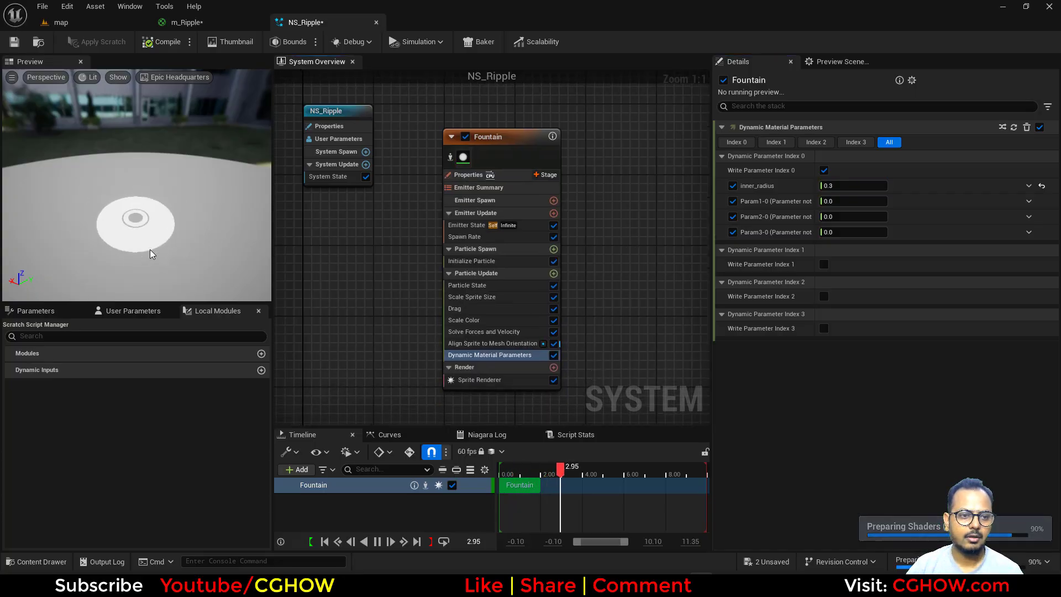
pyautogui.click(852, 186)
pyautogui.write('.45')
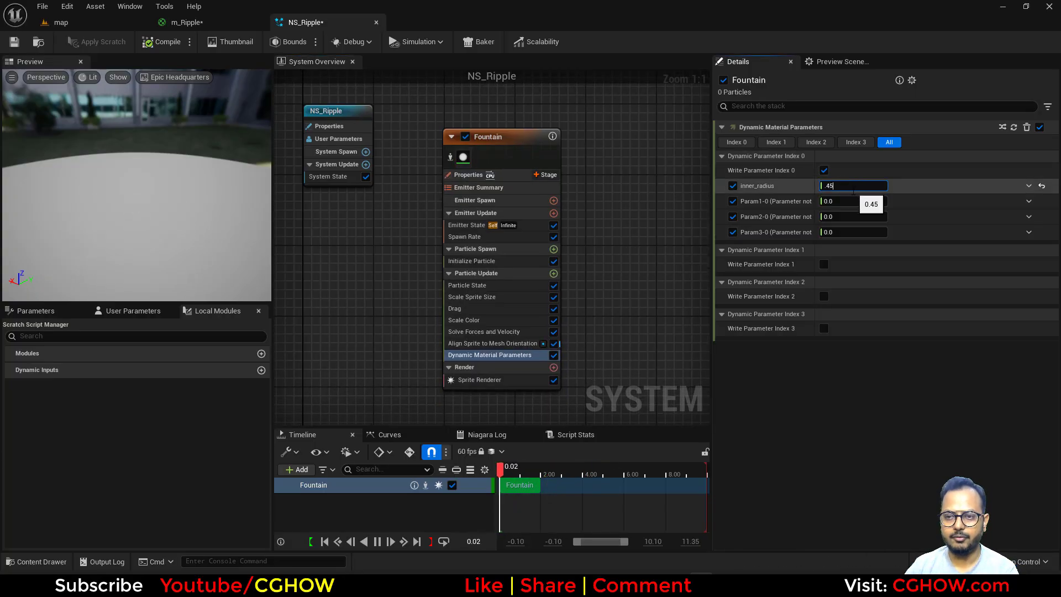
pyautogui.press('Return')
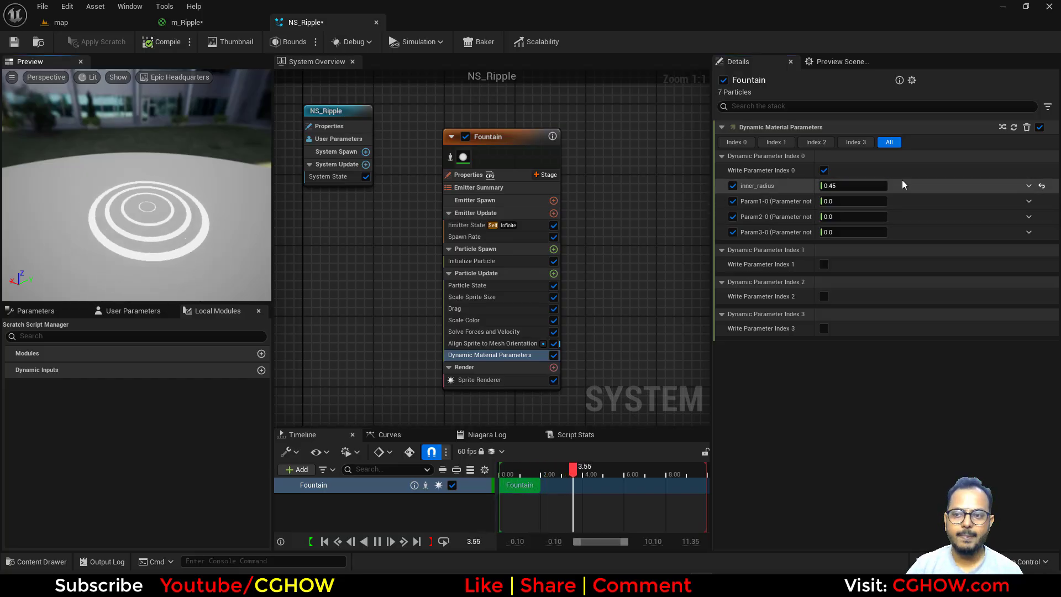
pyautogui.click(837, 187)
pyautogui.write('.5')
pyautogui.press('Return')
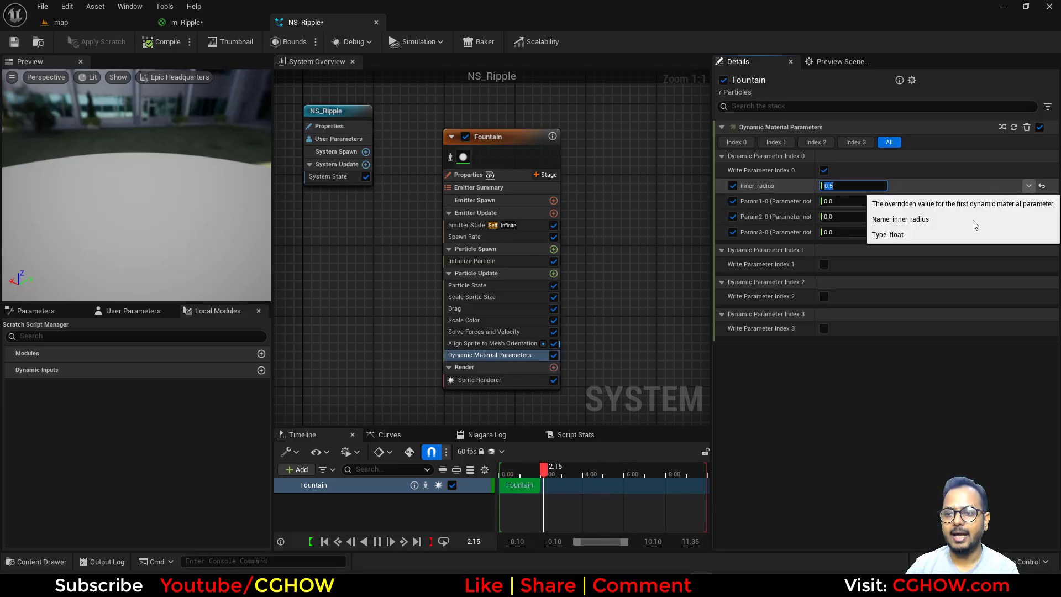
# Step: Drive inner_radius with Float from Curve, apply the rise-and-fall curve template, and raise its first and last keys
pyautogui.click(1028, 185)
pyautogui.click(836, 269)
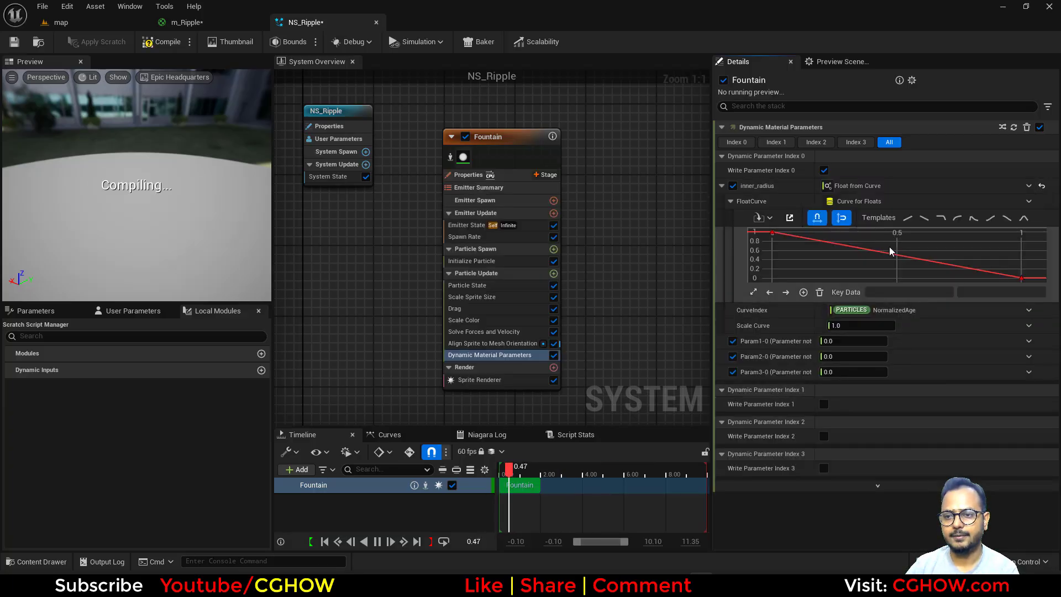
pyautogui.click(1009, 221)
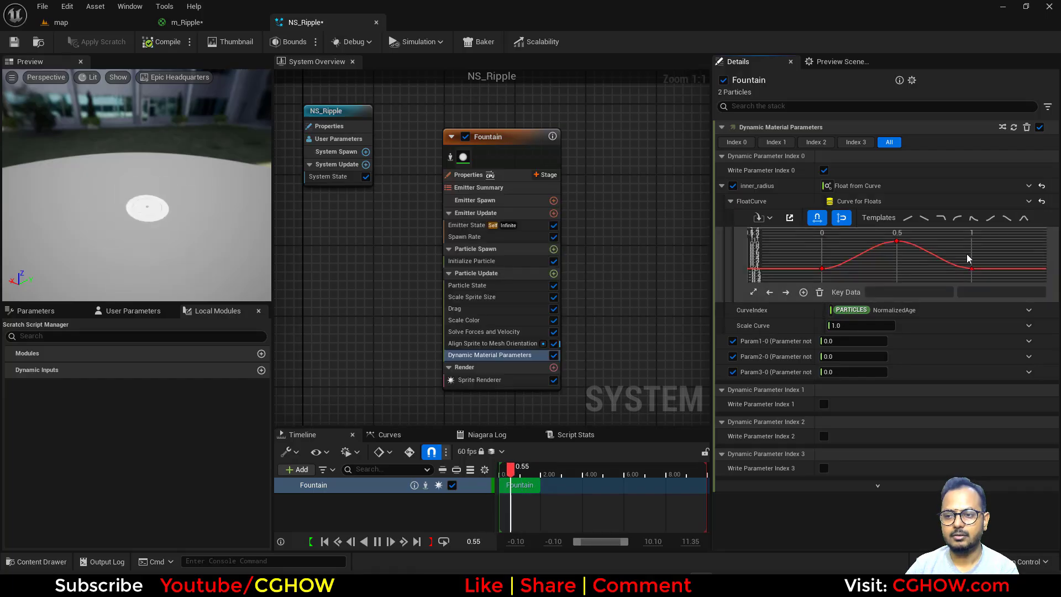
pyautogui.moveTo(754, 281); pyautogui.dragTo(755, 281)
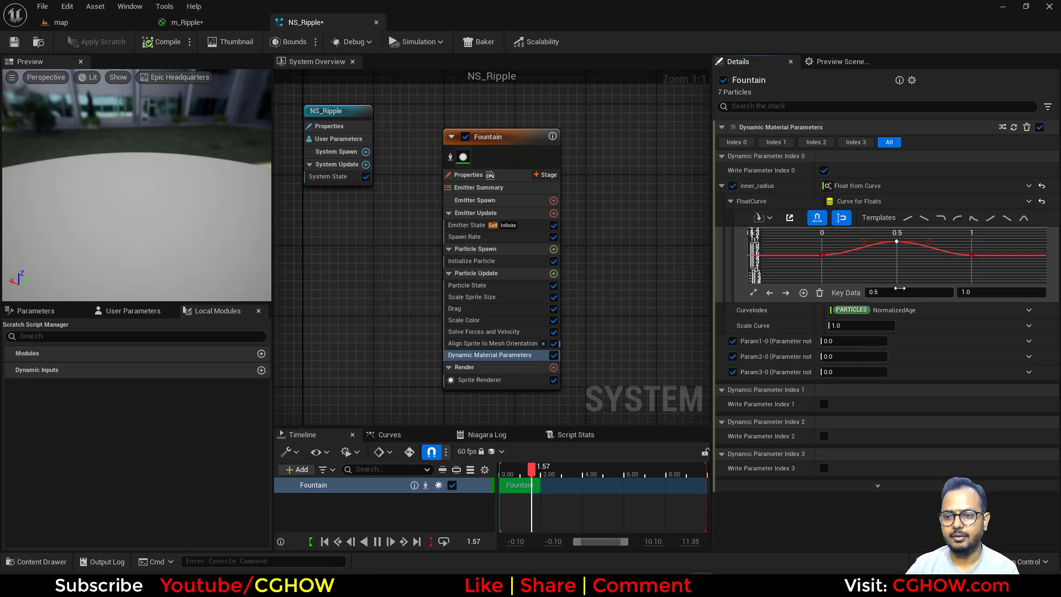
# Step: Set the middle key of the inner_radius curve to time 0.2 and value 0.45
pyautogui.write('0.2')
pyautogui.press('Return')
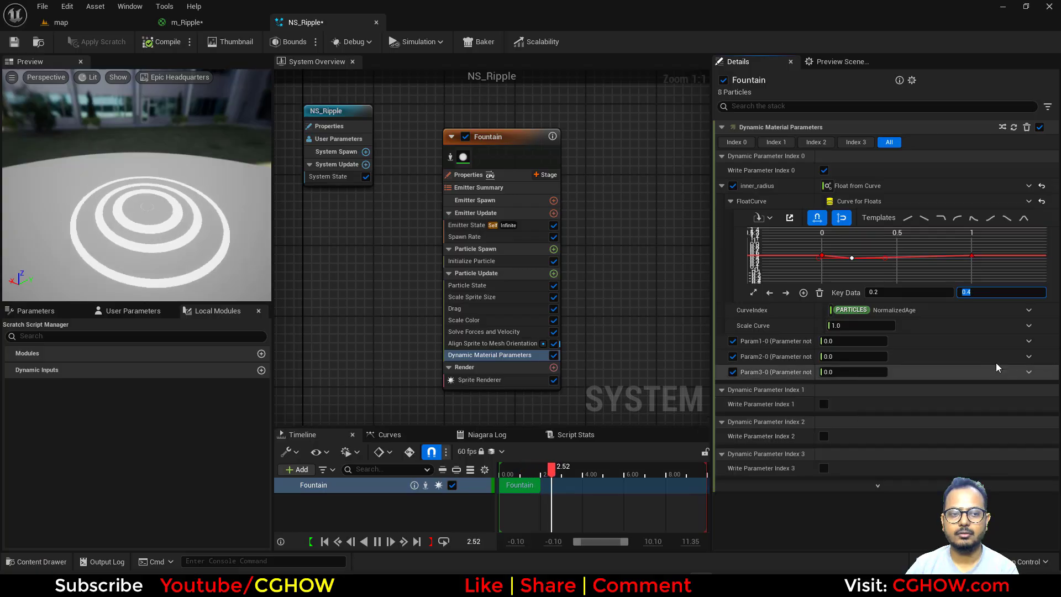
pyautogui.write('0.45')
pyautogui.press('Return')
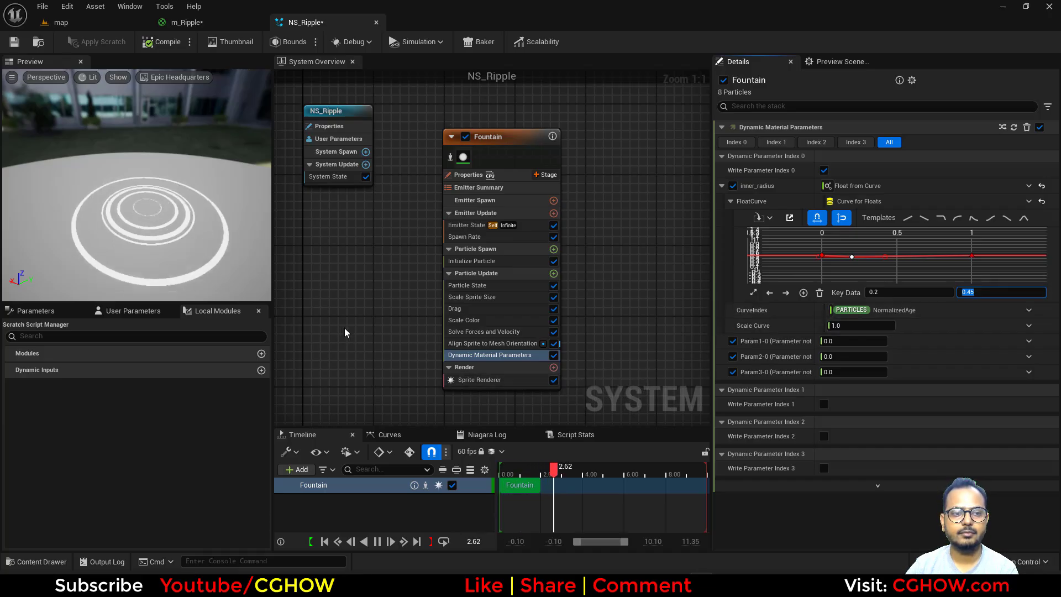
# Step: Add a Shape Location module to Particle Spawn with Sphere as its Shape Primitive
pyautogui.moveTo(148, 251); pyautogui.dragTo(151, 194)
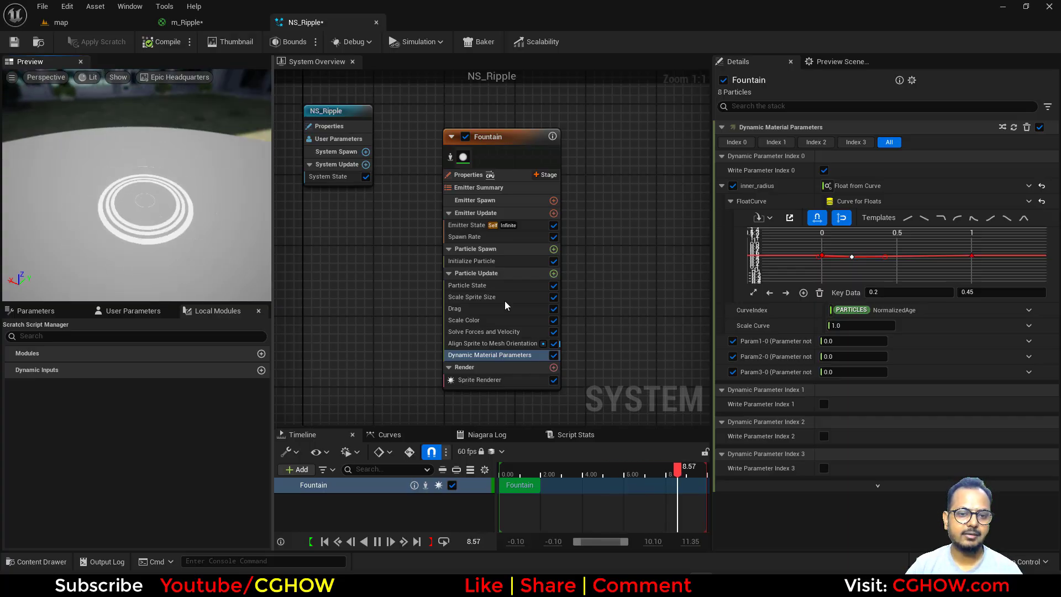
pyautogui.click(552, 248)
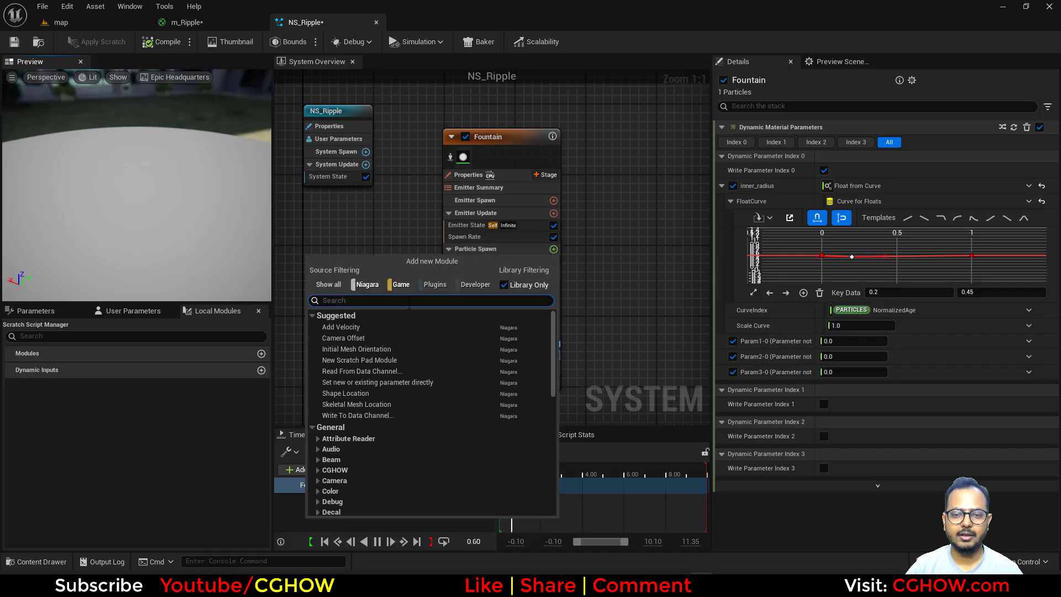
pyautogui.click(931, 141)
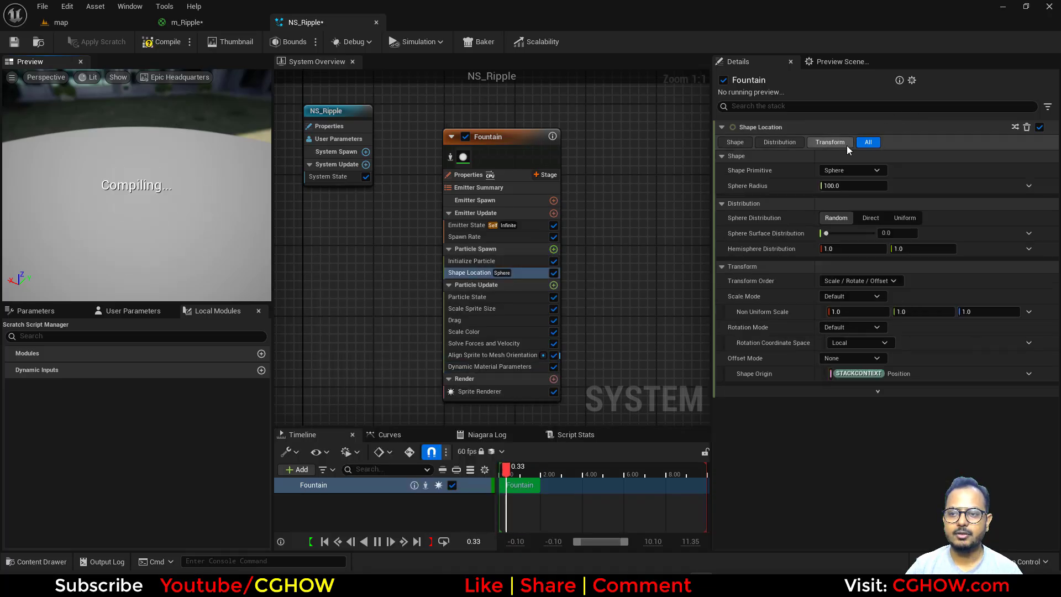
pyautogui.click(850, 170)
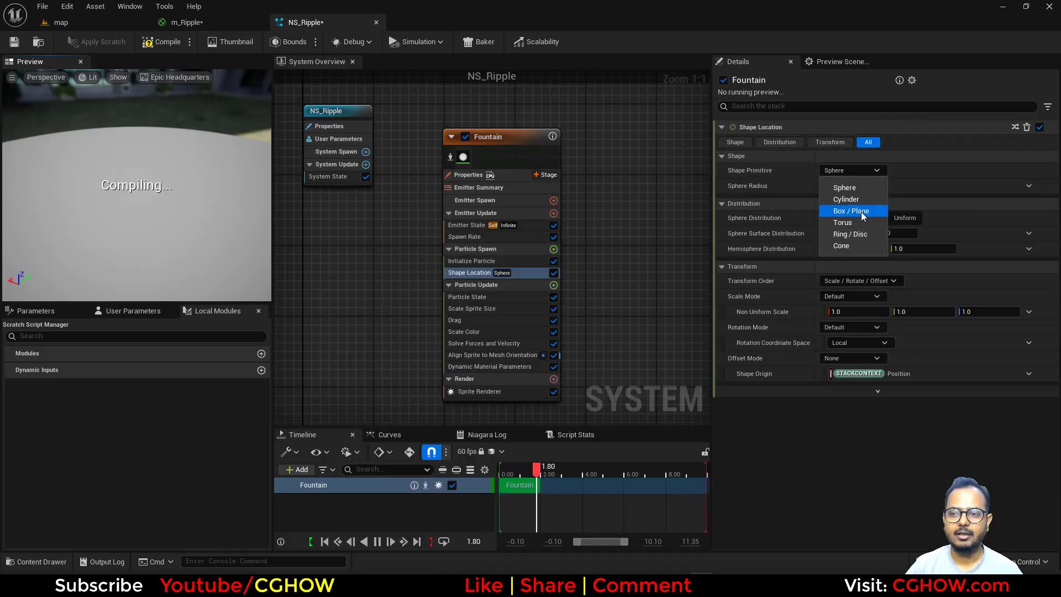
pyautogui.click(845, 187)
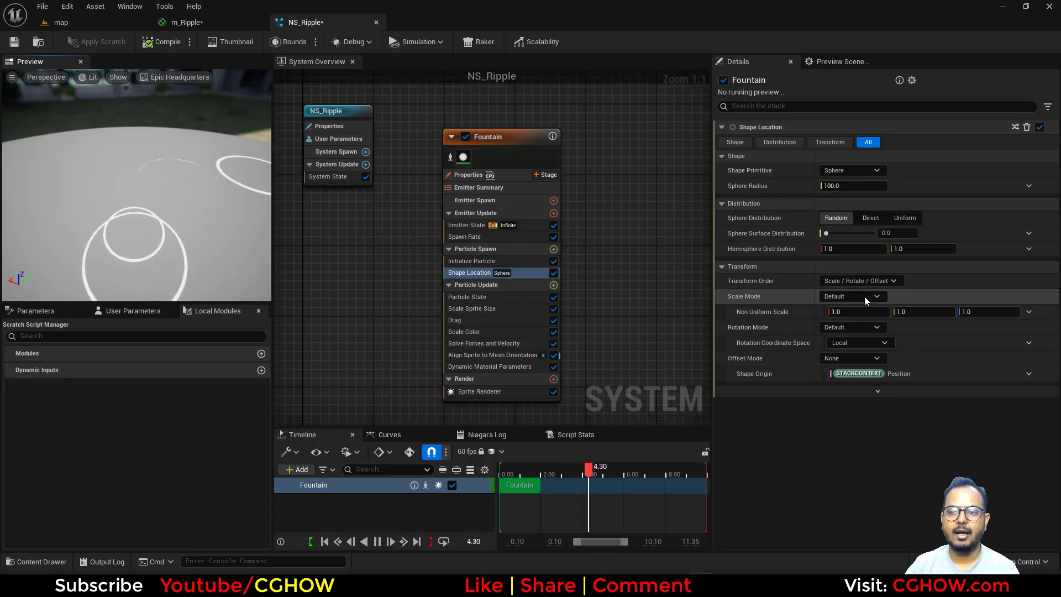
# Step: Flatten the Shape Location by setting its Non Uniform Scale Z to 0, and set the Sphere Radius to 3
pyautogui.click(989, 311)
pyautogui.write('0')
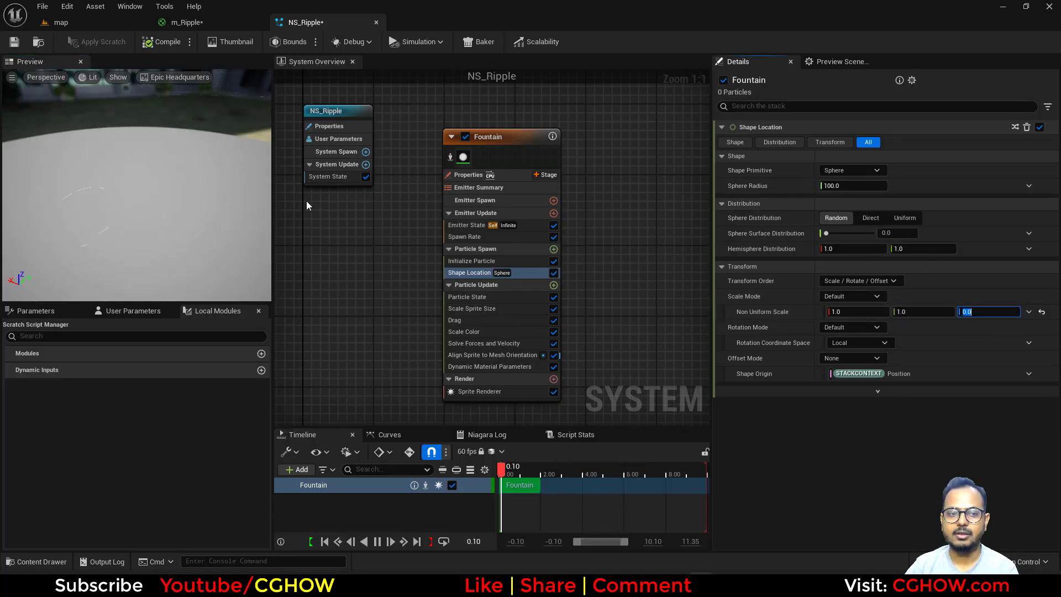
pyautogui.click(853, 185)
pyautogui.write('10')
pyautogui.press('Return')
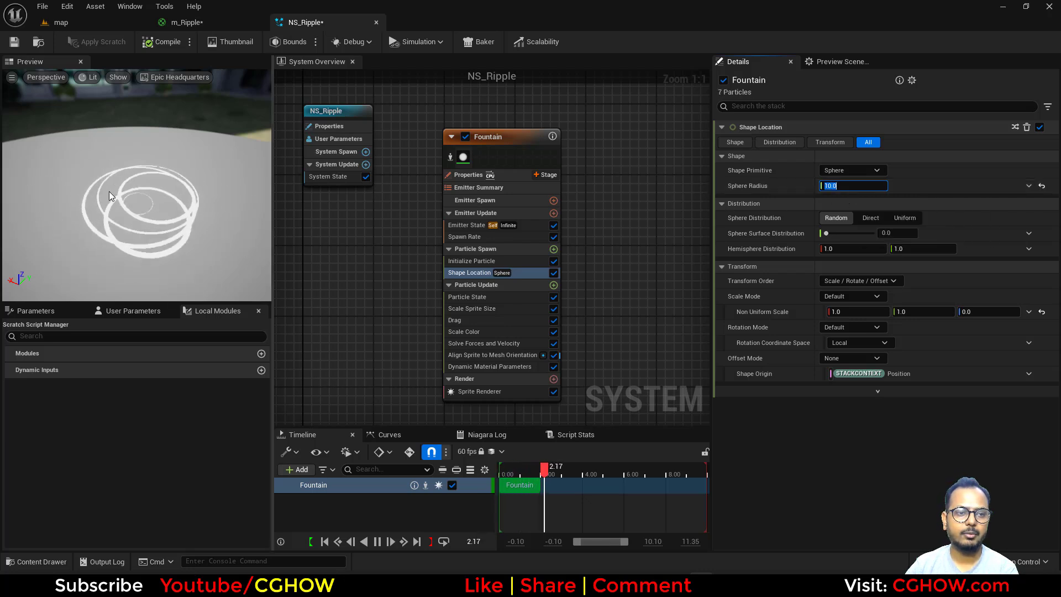
pyautogui.write('2')
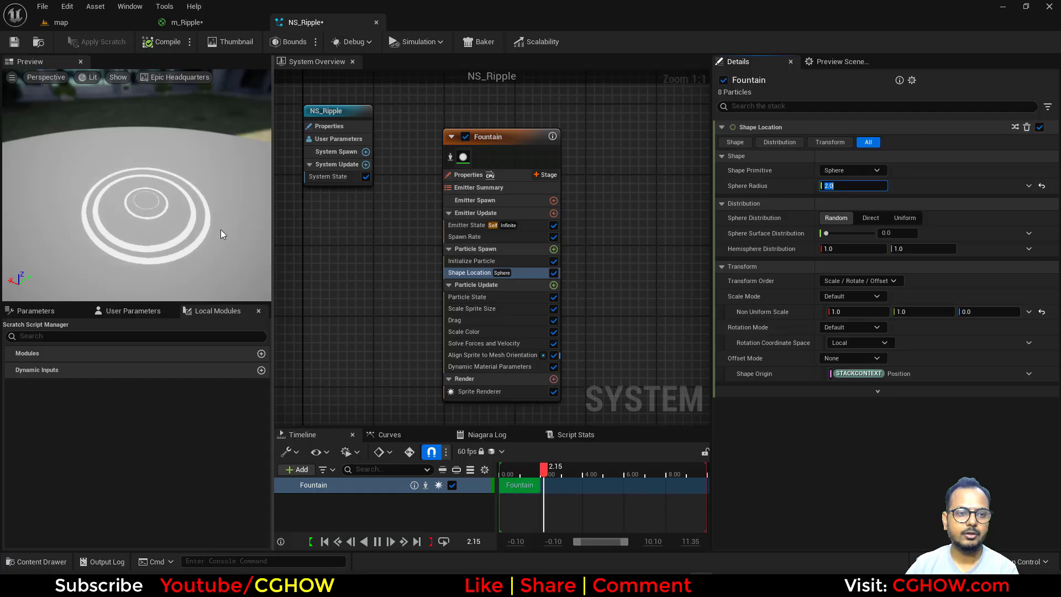
pyautogui.write('3')
pyautogui.press('Return')
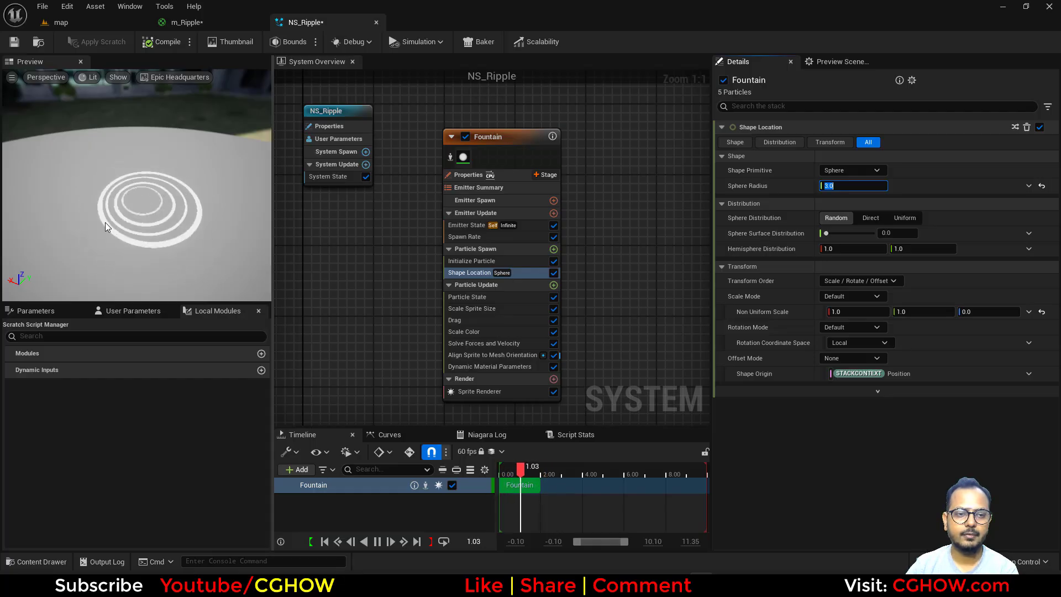
pyautogui.moveTo(124, 249)
pyautogui.mouseDown()
pyautogui.moveTo(174, 219)
pyautogui.moveTo(146, 221)
pyautogui.moveTo(223, 256)
pyautogui.moveTo(118, 240)
pyautogui.mouseUp()
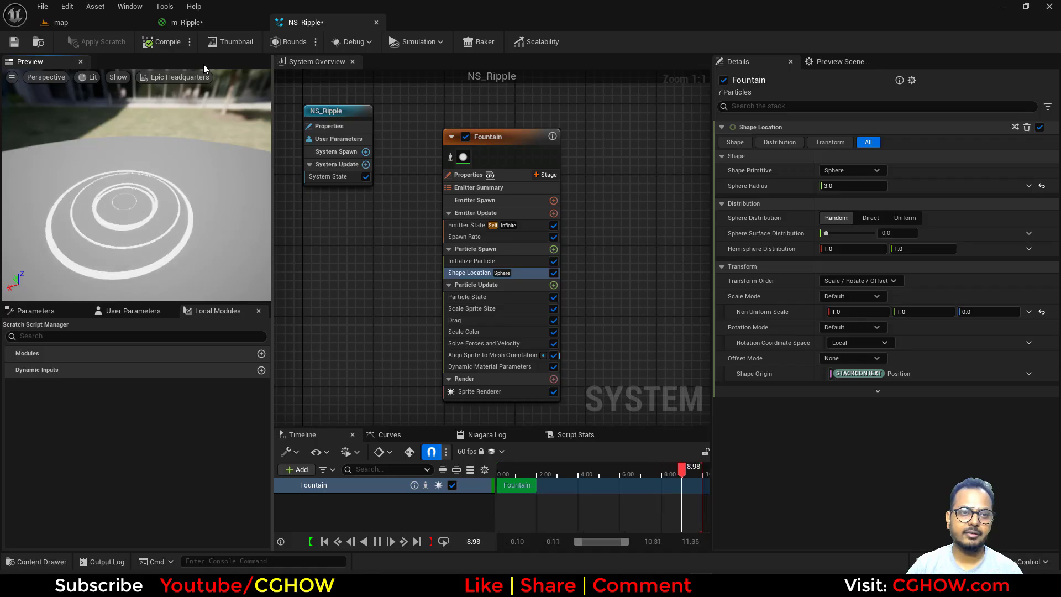
# Step: Add a Texture Sample node to the m_Ripple material graph below the Subtract and Multiply nodes and open its texture choices
pyautogui.click(201, 25)
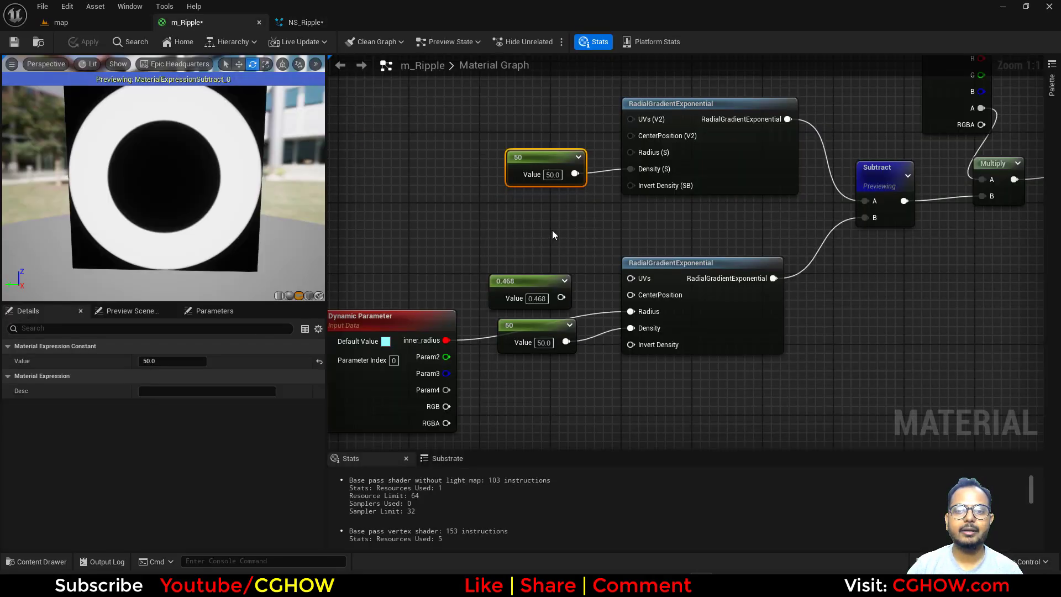
pyautogui.click(305, 22)
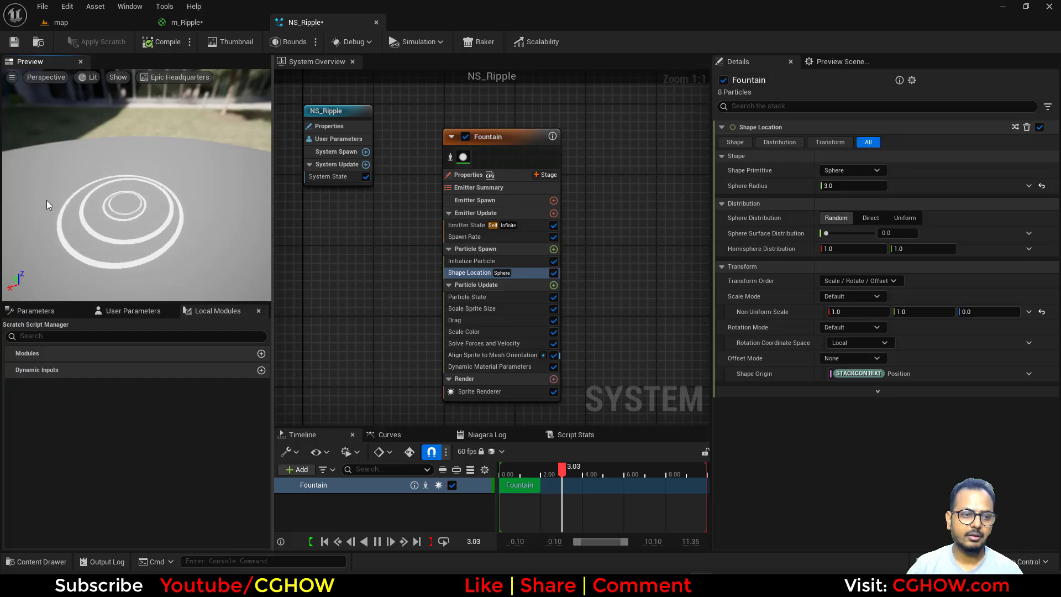
pyautogui.click(188, 22)
pyautogui.moveTo(742, 348); pyautogui.dragTo(331, 399, button='right')
pyautogui.moveTo(441, 396); pyautogui.dragTo(524, 342, button='right')
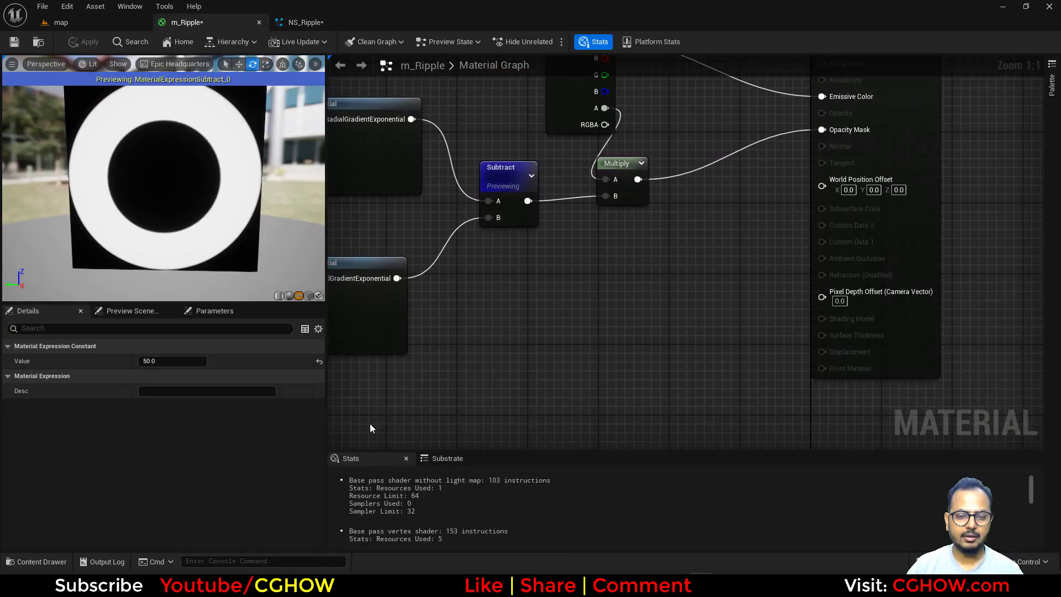
pyautogui.press('t')
pyautogui.click(499, 320)
pyautogui.click(228, 452)
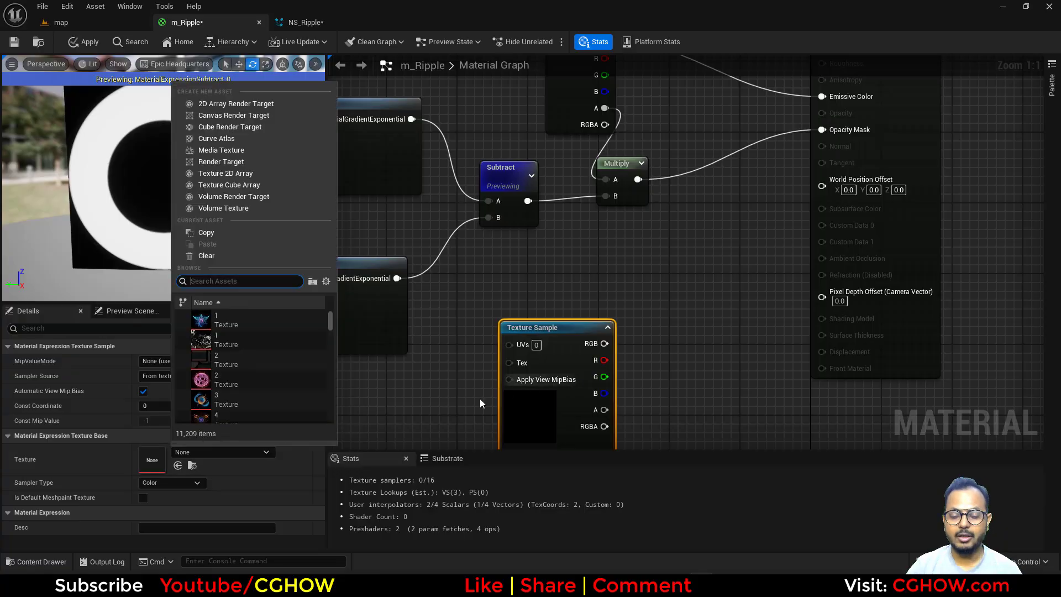
# Step: Add a Noise node next to the Texture Sample in the m_Ripple graph
pyautogui.moveTo(459, 407); pyautogui.dragTo(539, 324, button='right')
pyautogui.rightClick(432, 337)
pyautogui.write('noi')
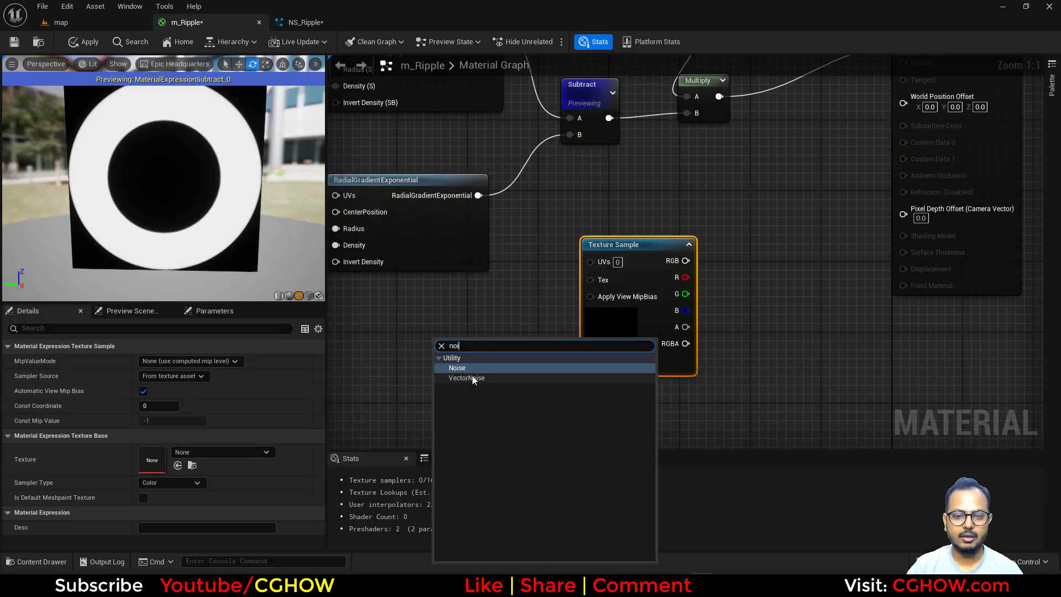
pyautogui.click(459, 367)
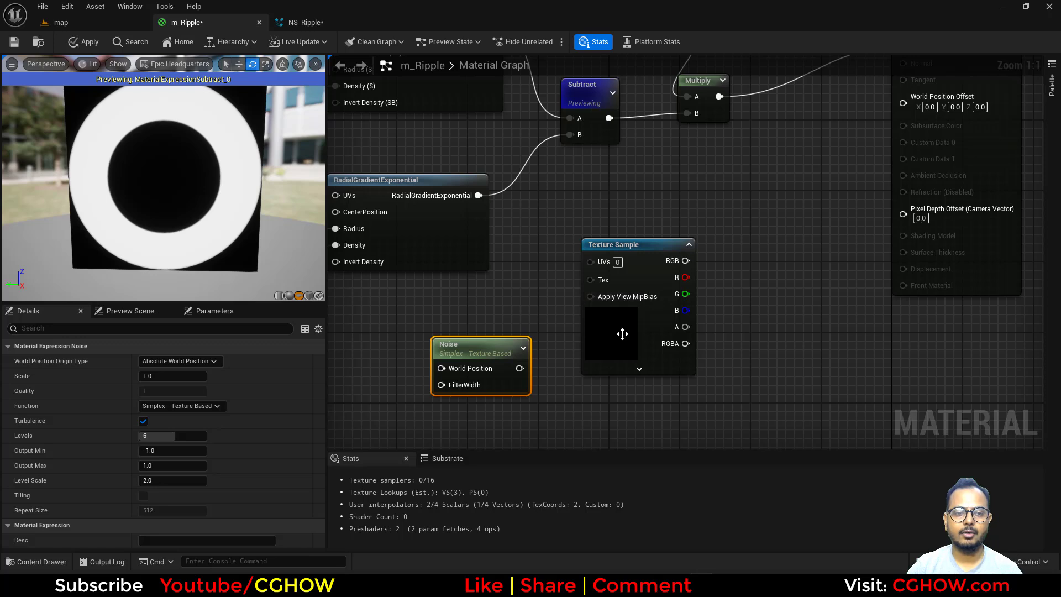
# Step: Delete the Texture Sample node, then preview the Noise node's output and move it clear of the other nodes
pyautogui.click(622, 334)
pyautogui.press('Delete')
pyautogui.moveTo(482, 353); pyautogui.dragTo(501, 366)
pyautogui.press('space')
pyautogui.moveTo(209, 233); pyautogui.dragTo(203, 226)
pyautogui.moveTo(241, 255); pyautogui.dragTo(241, 274, button='right')
pyautogui.moveTo(472, 351); pyautogui.dragTo(599, 319, button='right')
pyautogui.moveTo(246, 252); pyautogui.dragTo(221, 248)
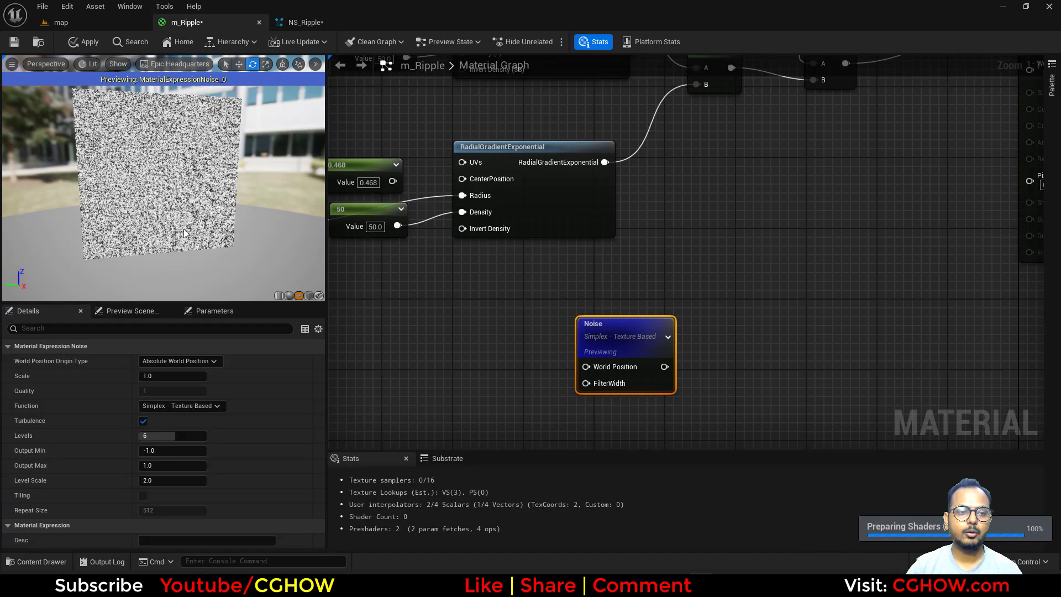
# Step: Add a BreakOutFloat2Components node ahead of the Noise node, leaving room between them
pyautogui.rightClick(480, 340)
pyautogui.write('break')
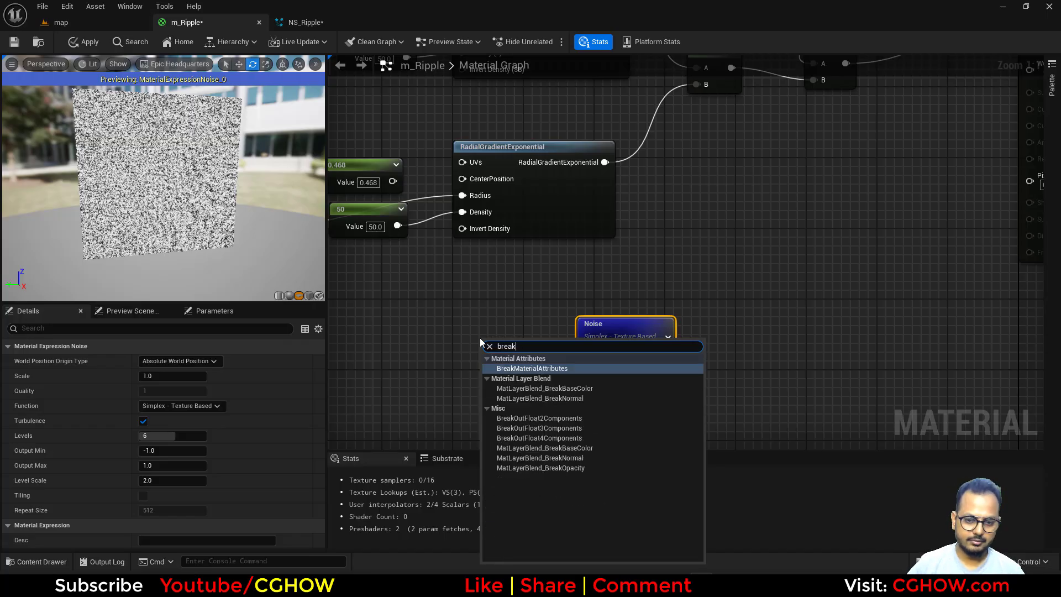
pyautogui.click(546, 418)
pyautogui.moveTo(546, 362); pyautogui.dragTo(421, 358)
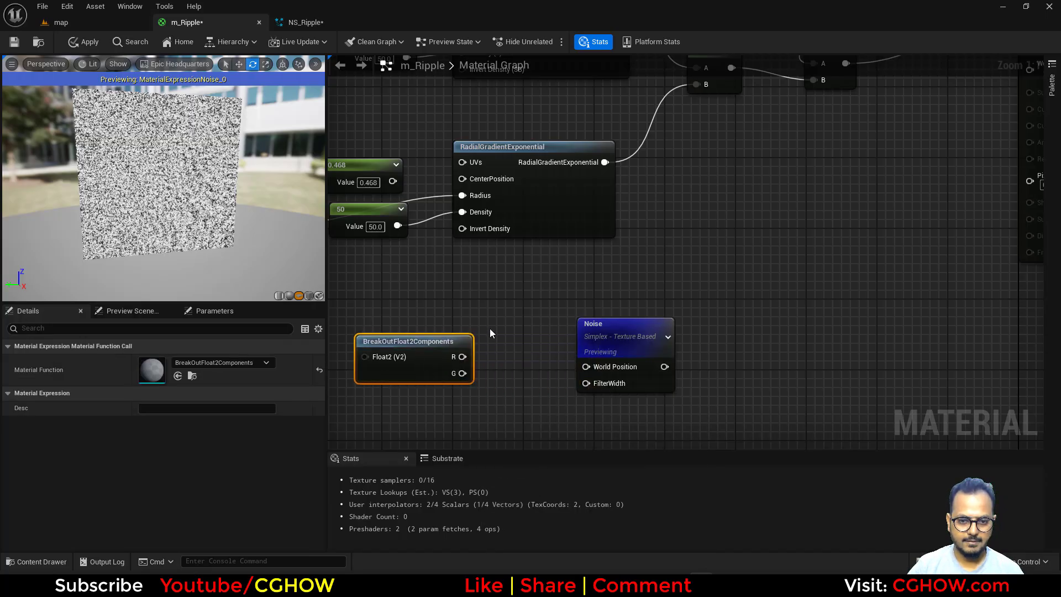
# Step: Add a MakeFloat3 node, feed R and G into its X and Y, and connect its Result to the Noise World Position
pyautogui.rightClick(490, 328)
pyautogui.write('make')
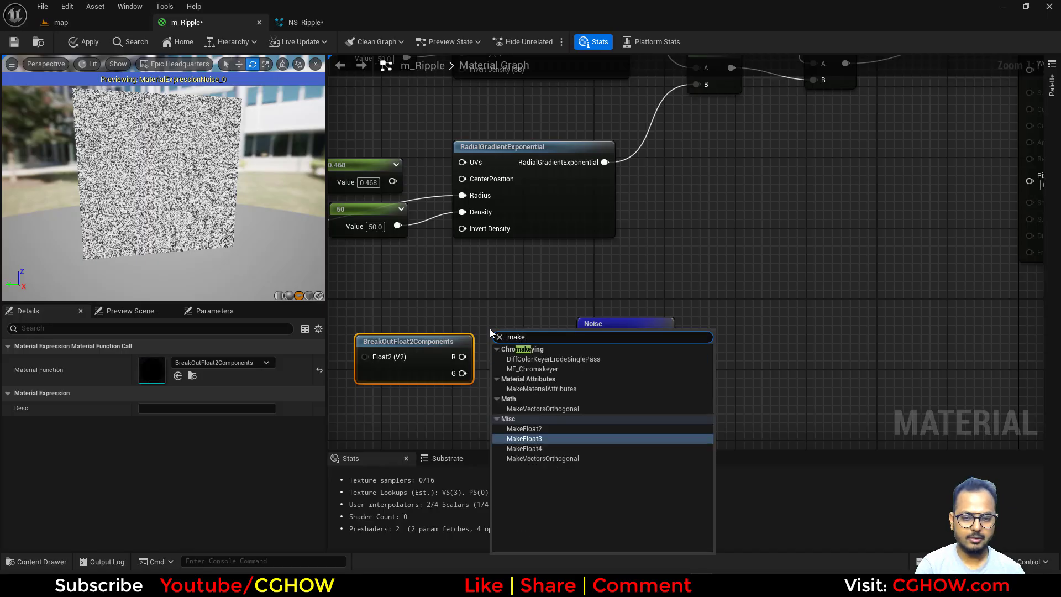
pyautogui.click(524, 438)
pyautogui.moveTo(647, 330); pyautogui.dragTo(682, 339)
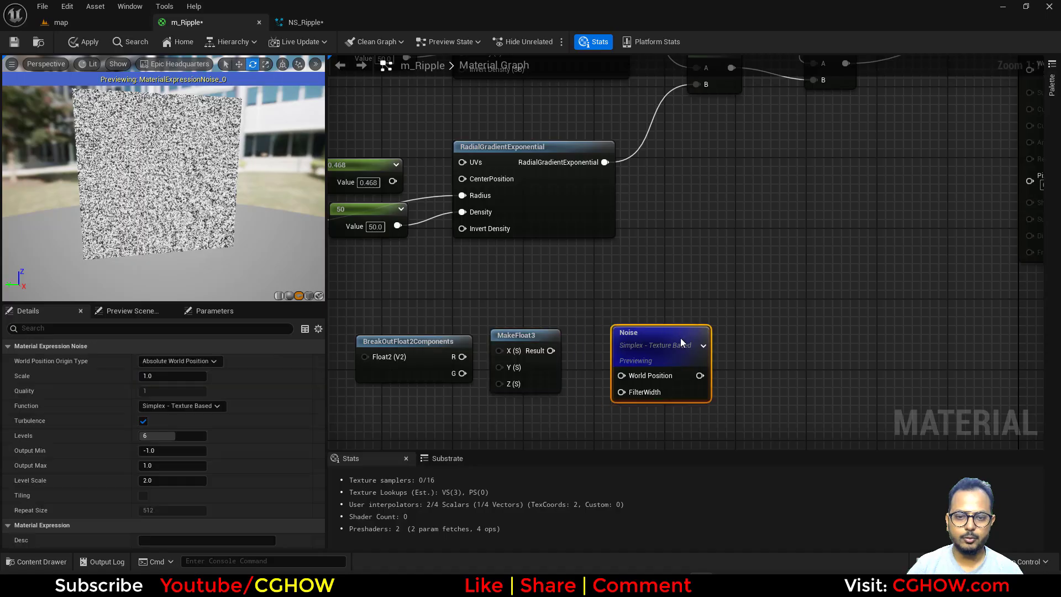
pyautogui.moveTo(462, 356); pyautogui.dragTo(622, 375)
# Step: Add a TexCoord node and connect it to the Float2 input of BreakOutFloat2Components
pyautogui.moveTo(408, 313); pyautogui.dragTo(471, 332, button='right')
pyautogui.press('u')
pyautogui.click(390, 344)
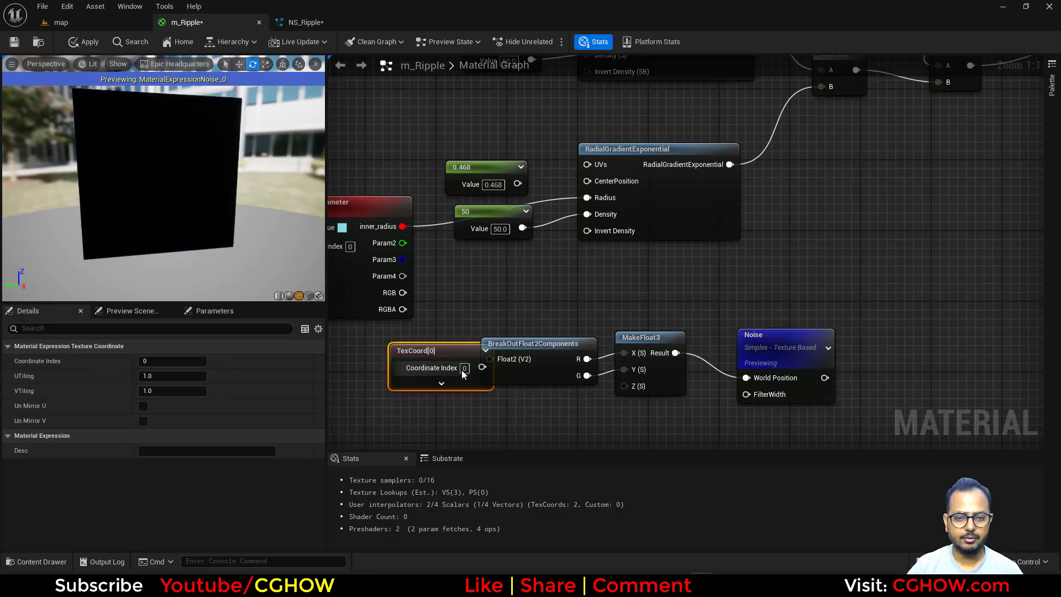
pyautogui.moveTo(464, 354); pyautogui.dragTo(489, 359)
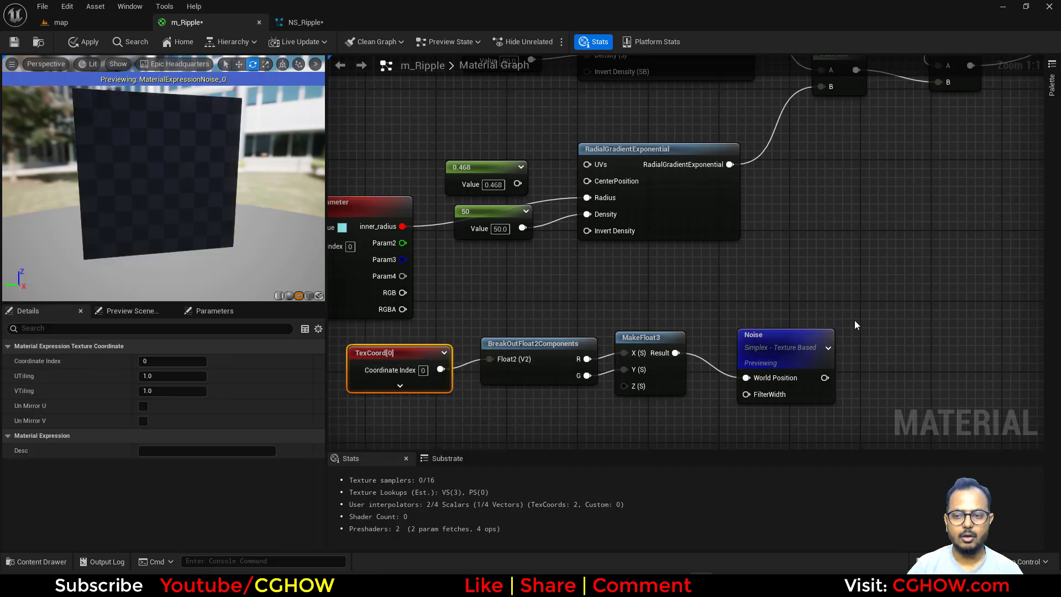
# Step: Set the Noise node's Output Min to 0 and its Function to Voronoi
pyautogui.moveTo(798, 325); pyautogui.dragTo(568, 349, button='right')
pyautogui.click(568, 349)
pyautogui.moveTo(396, 327); pyautogui.dragTo(472, 302, button='right')
pyautogui.click(160, 448)
pyautogui.write('0')
pyautogui.press('Return')
pyautogui.click(184, 406)
pyautogui.click(162, 468)
pyautogui.moveTo(168, 256); pyautogui.dragTo(202, 300)
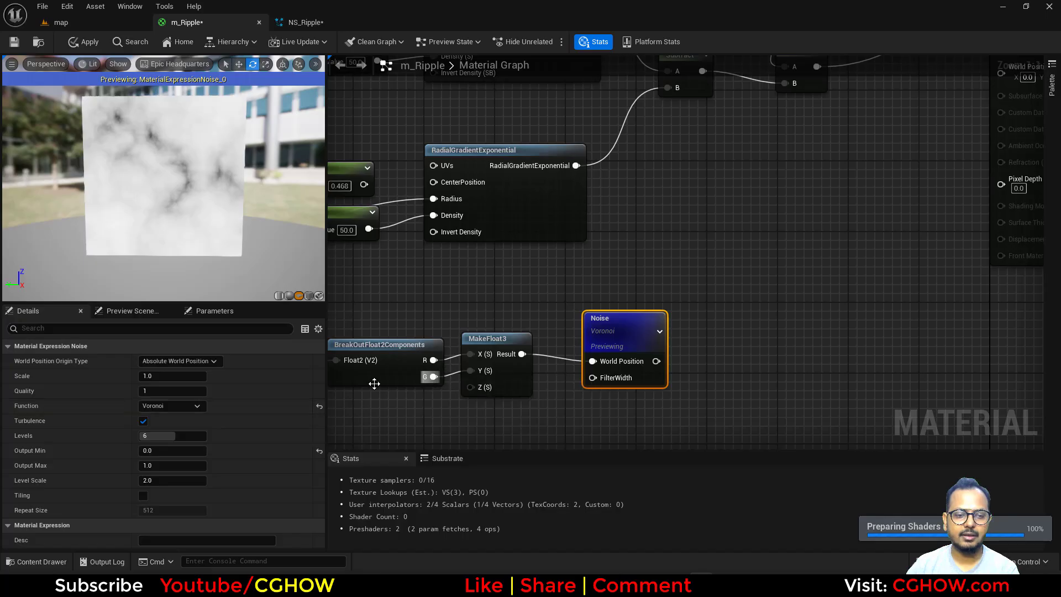
# Step: Set the Noise node's Scale to 2
pyautogui.moveTo(441, 327); pyautogui.dragTo(508, 323, button='right')
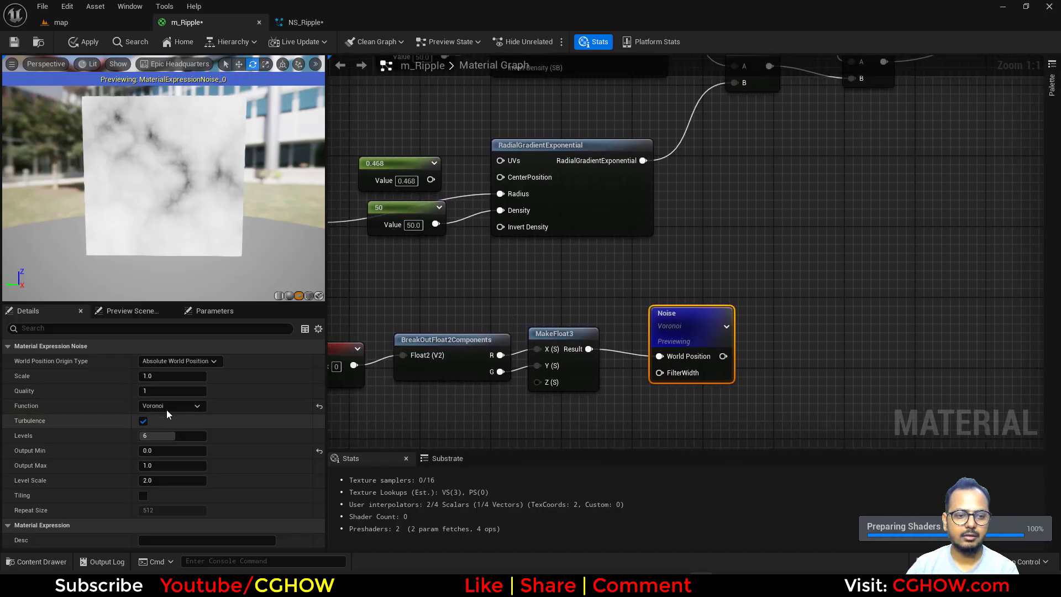
pyautogui.click(149, 376)
pyautogui.write('2')
pyautogui.press('Return')
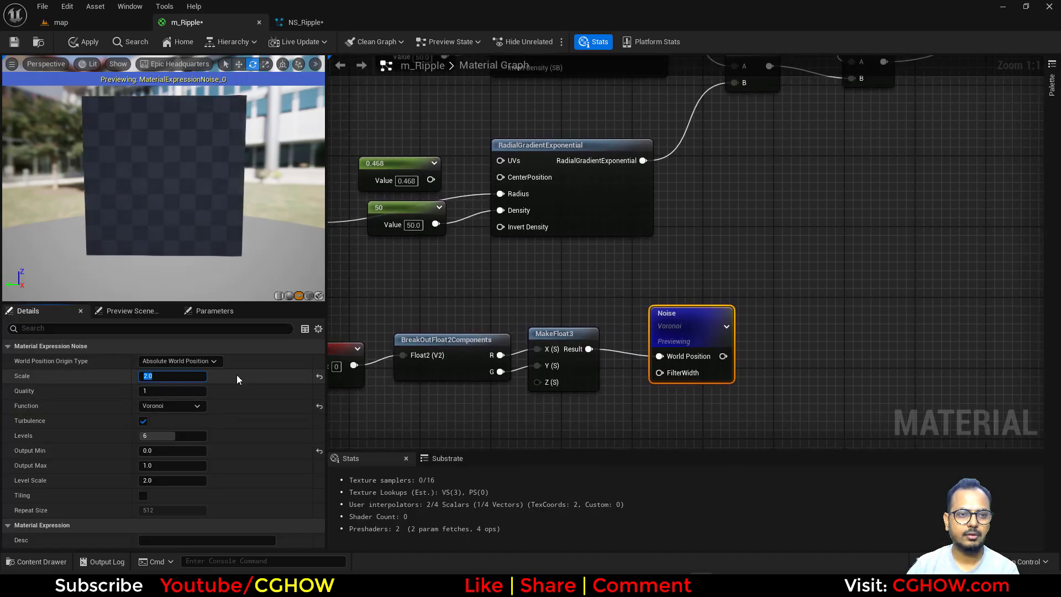
# Step: Multiply the Subtract output by the Noise output in a new Multiply node and preview the result
pyautogui.moveTo(760, 271); pyautogui.dragTo(566, 320, button='right')
pyautogui.scroll(-1, 545, 325)
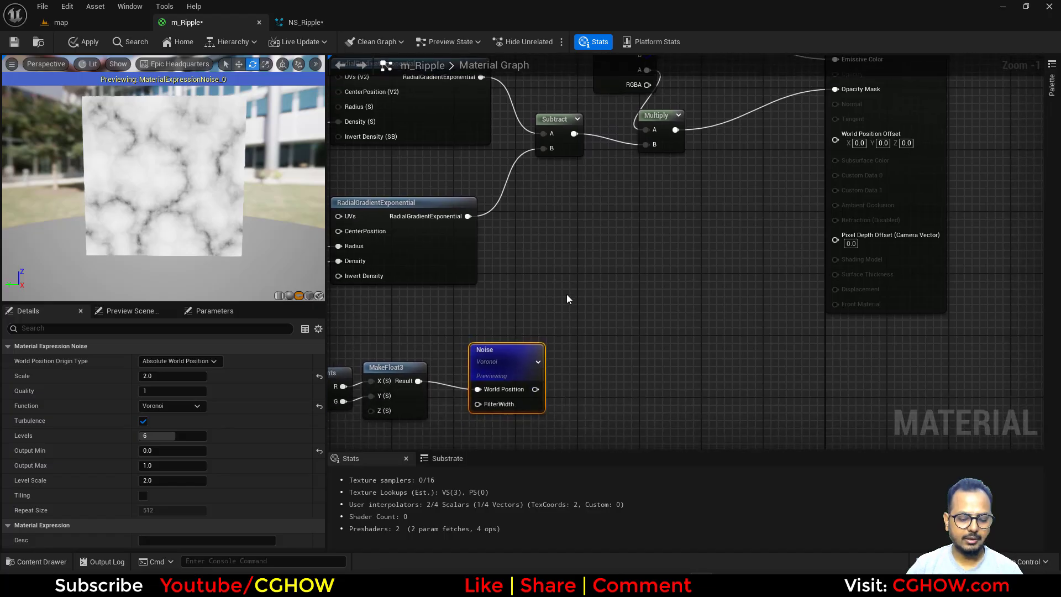
pyautogui.click(566, 294)
pyautogui.moveTo(574, 134); pyautogui.dragTo(576, 315)
pyautogui.moveTo(534, 389); pyautogui.dragTo(633, 293)
pyautogui.rightClick(601, 308)
pyautogui.click(635, 337)
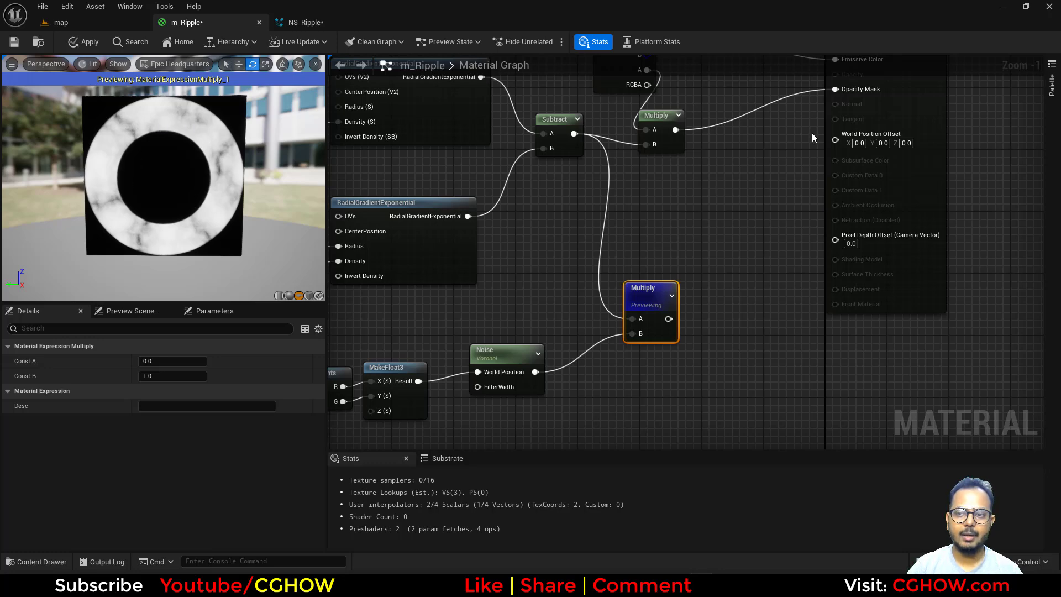
# Step: Connect the new Multiply to the B input of the Multiply feeding Opacity Mask, and stop previewing the node
pyautogui.moveTo(812, 135); pyautogui.dragTo(810, 243, button='right')
pyautogui.moveTo(779, 196); pyautogui.dragTo(787, 135, button='right')
pyautogui.moveTo(641, 356); pyautogui.dragTo(618, 182)
pyautogui.rightClick(610, 322)
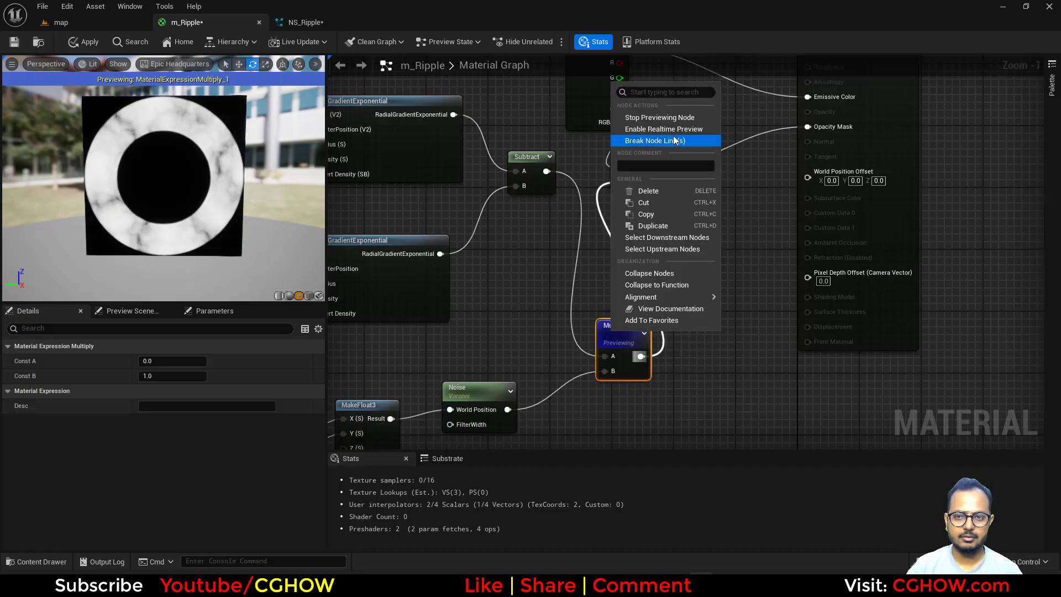
pyautogui.click(650, 120)
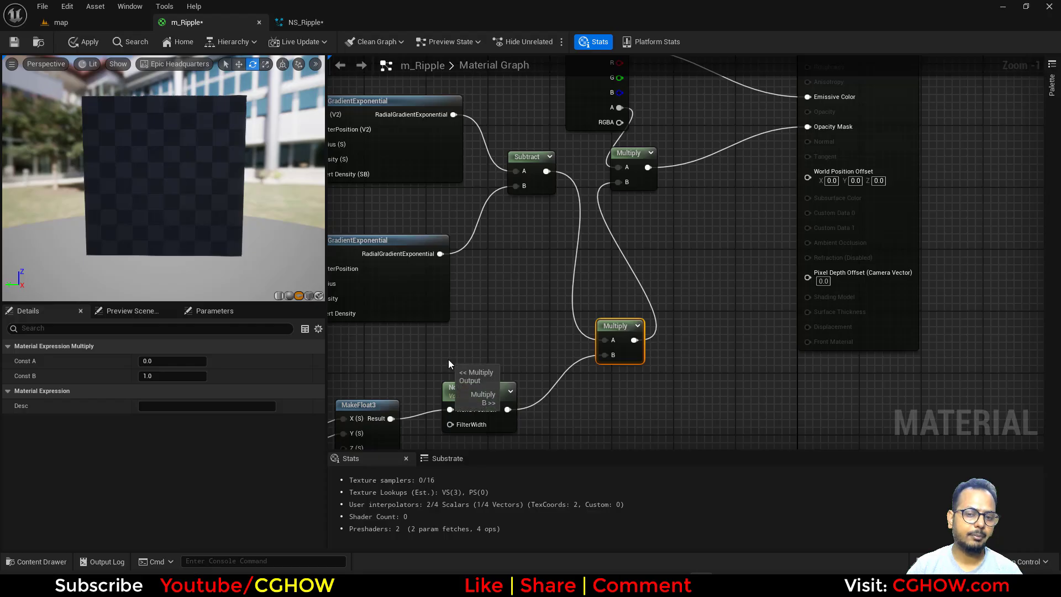
pyautogui.moveTo(621, 327); pyautogui.dragTo(606, 296)
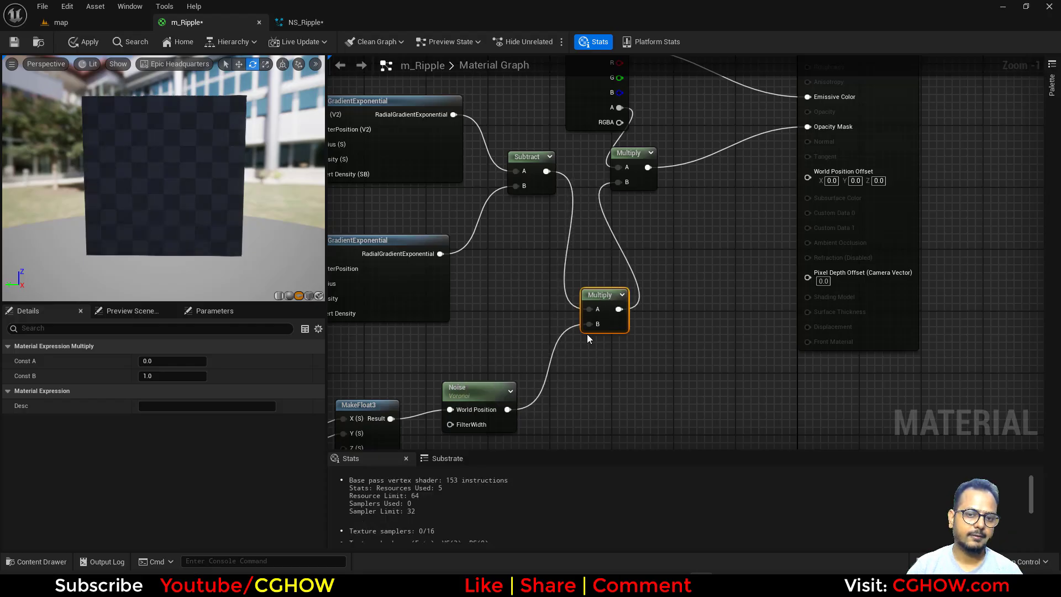
pyautogui.moveTo(567, 398); pyautogui.dragTo(562, 360, button='right')
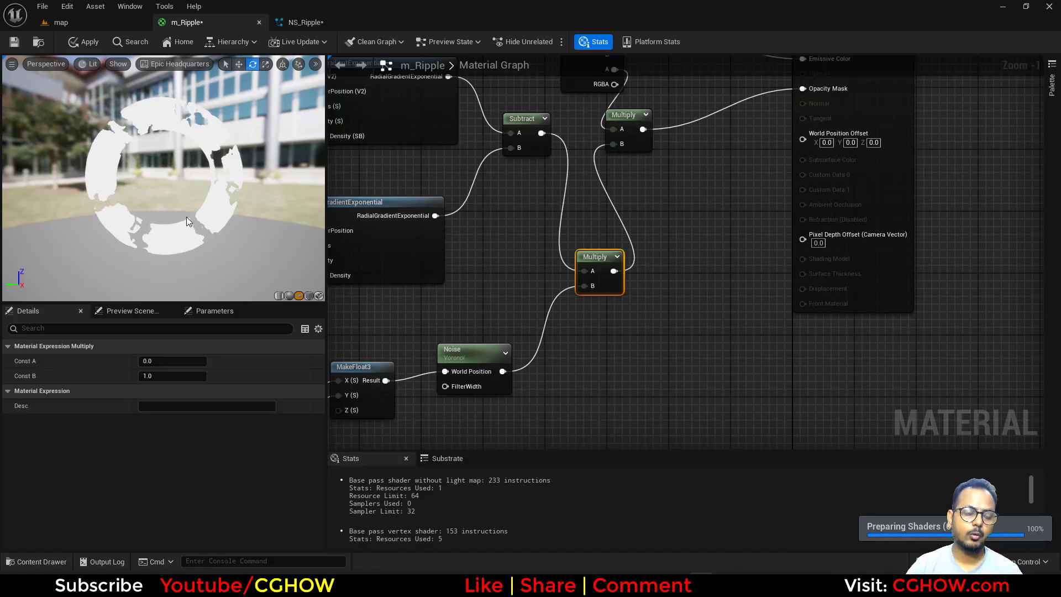
# Step: Add a Step node, connect the Noise output to its Y input and preview it
pyautogui.moveTo(584, 385); pyautogui.dragTo(581, 301, button='right')
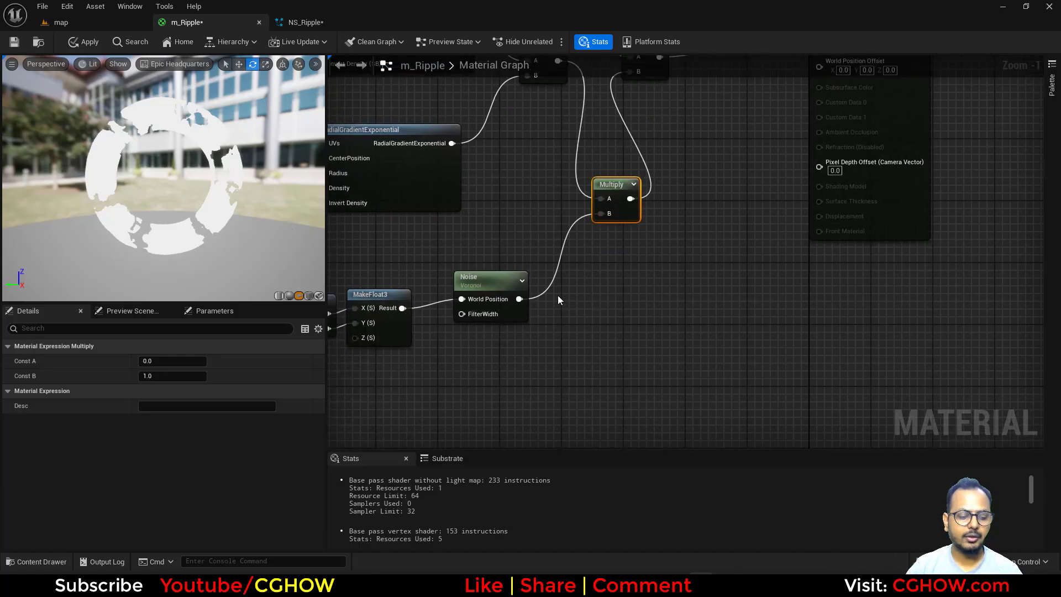
pyautogui.rightClick(558, 300)
pyautogui.write('ste')
pyautogui.click(585, 326)
pyautogui.moveTo(520, 298); pyautogui.dragTo(566, 316)
pyautogui.rightClick(590, 303)
pyautogui.click(625, 343)
pyautogui.moveTo(596, 300); pyautogui.dragTo(622, 300)
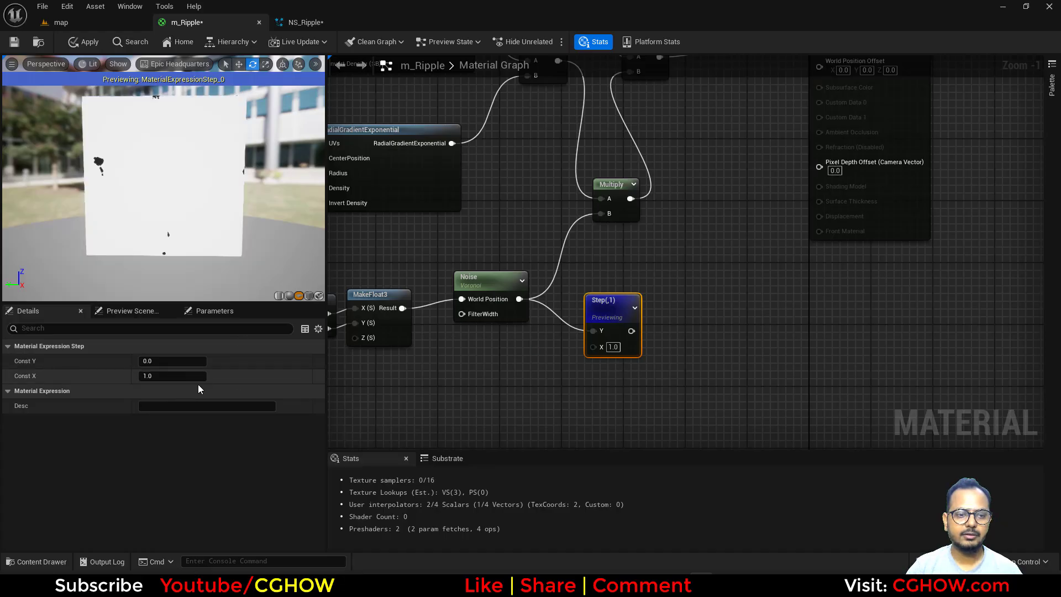
# Step: Try a Const X value of 0 on the Step node
pyautogui.click(166, 376)
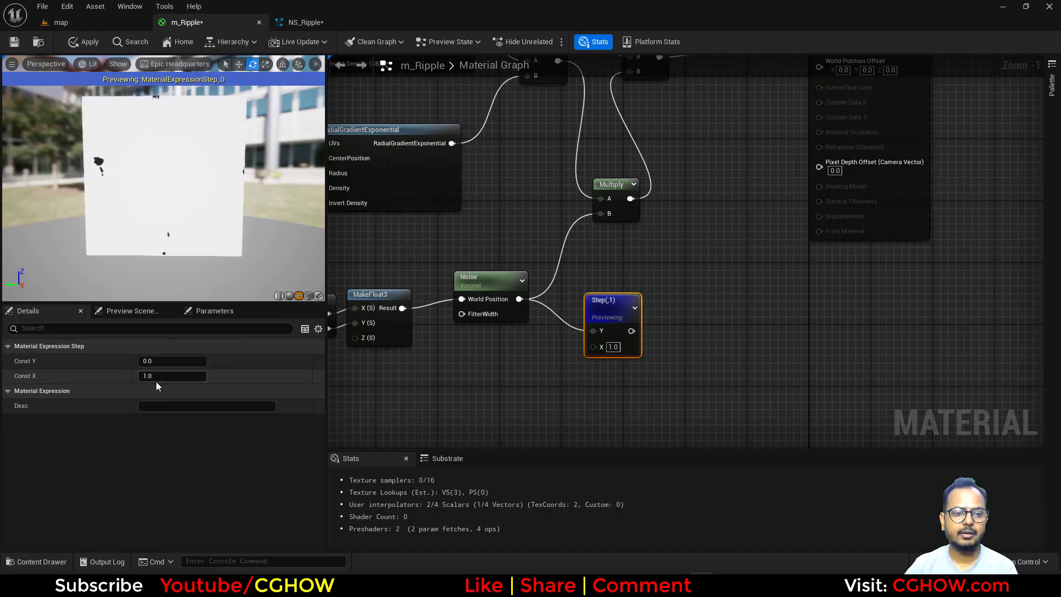
pyautogui.write('0')
pyautogui.press('Return')
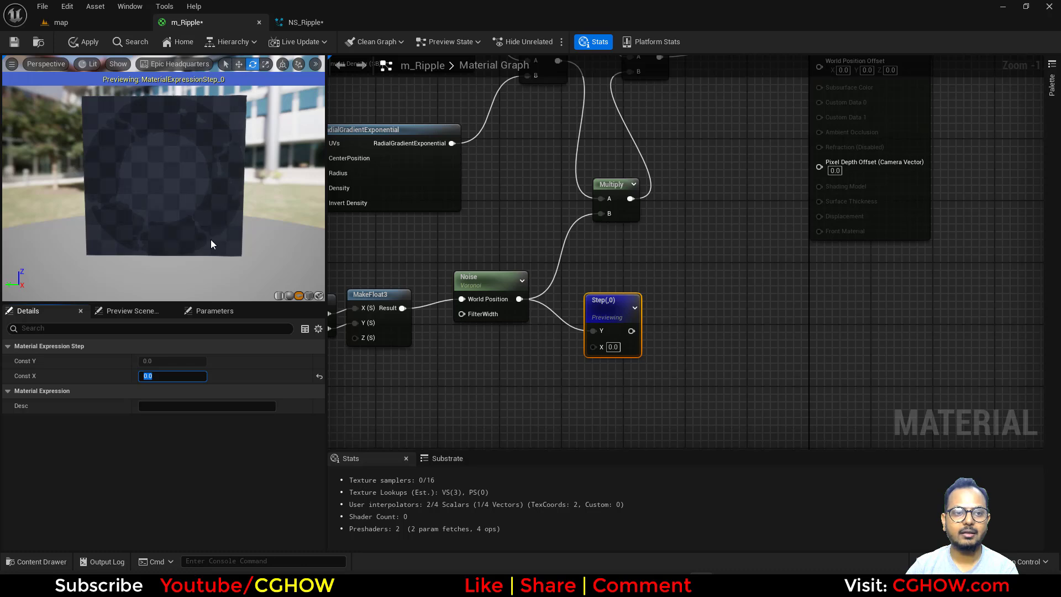
# Step: Connect the Step output to the noise Multiply's B input, and its X input to the Dynamic Parameter's Param2 output
pyautogui.moveTo(631, 330); pyautogui.dragTo(602, 214)
pyautogui.moveTo(599, 344); pyautogui.dragTo(825, 366, button='right')
pyautogui.moveTo(817, 369); pyautogui.dragTo(384, 234)
# Step: Rename the Dynamic Parameter's Index 1 to erode and apply the changes to the material
pyautogui.click(354, 257)
pyautogui.click(172, 390)
pyautogui.write('erode')
pyautogui.press('Return')
pyautogui.moveTo(570, 220); pyautogui.dragTo(479, 191, button='right')
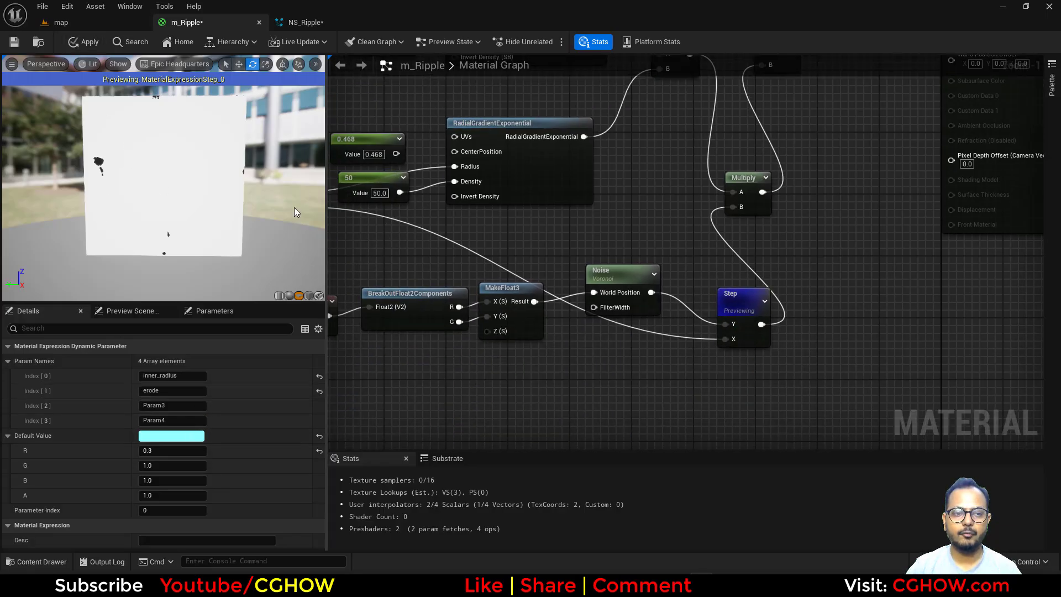
pyautogui.click(88, 42)
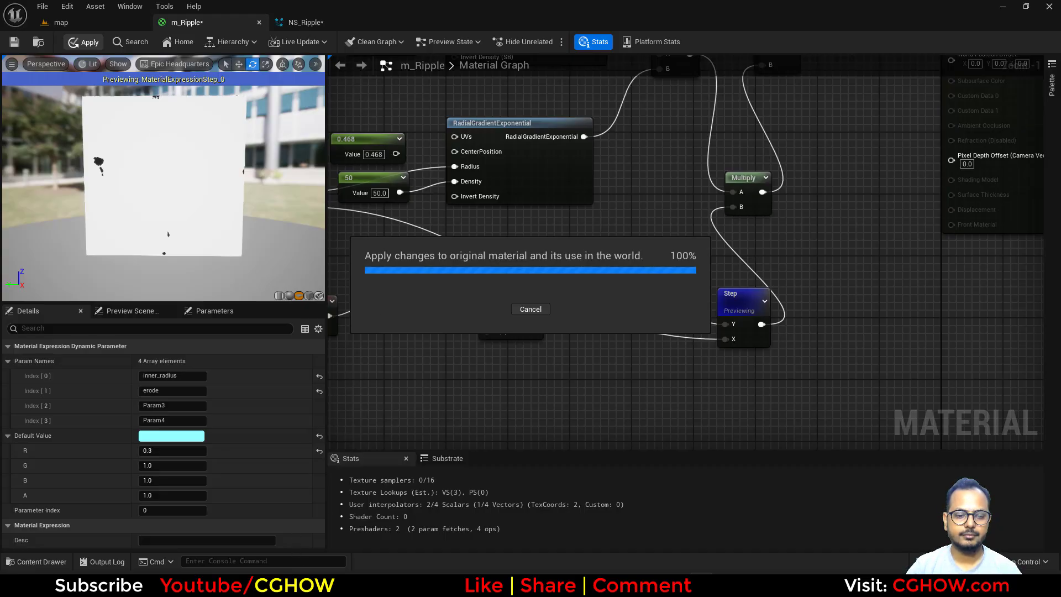
# Step: Open the Dynamic Material Parameters module of the Fountain emitter in NS_Ripple
pyautogui.click(324, 21)
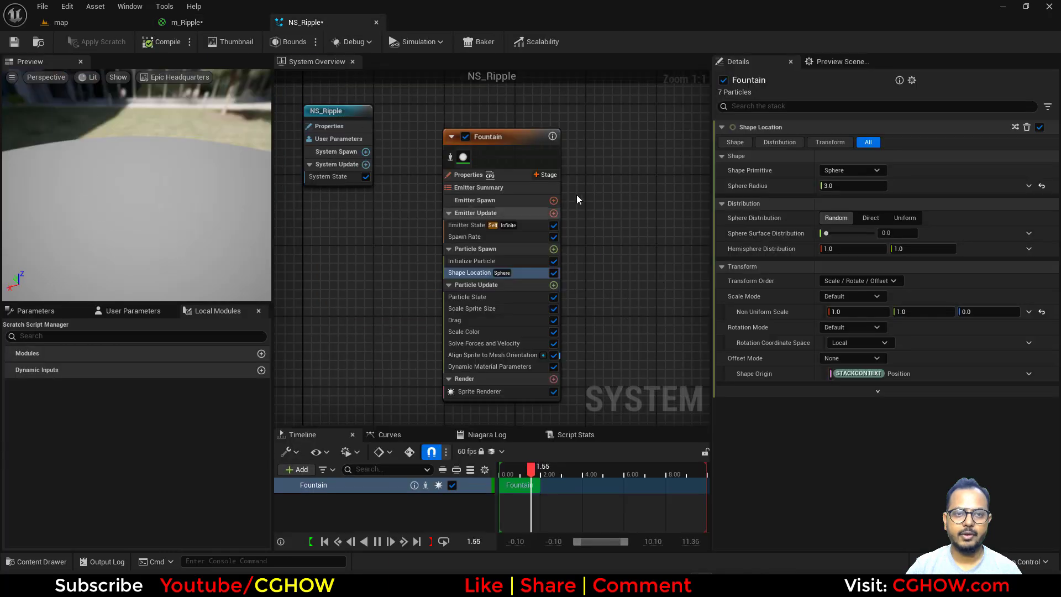
pyautogui.click(500, 375)
pyautogui.click(502, 367)
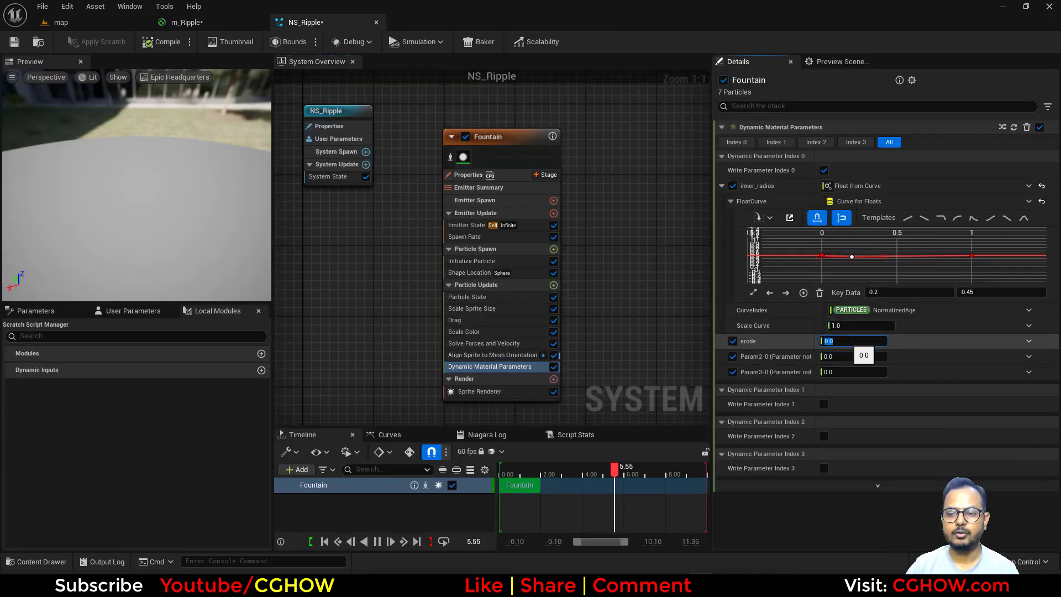
# Step: Try constant erode values of 1 and 0.5 on the ripple particles
pyautogui.write('1')
pyautogui.press('Return')
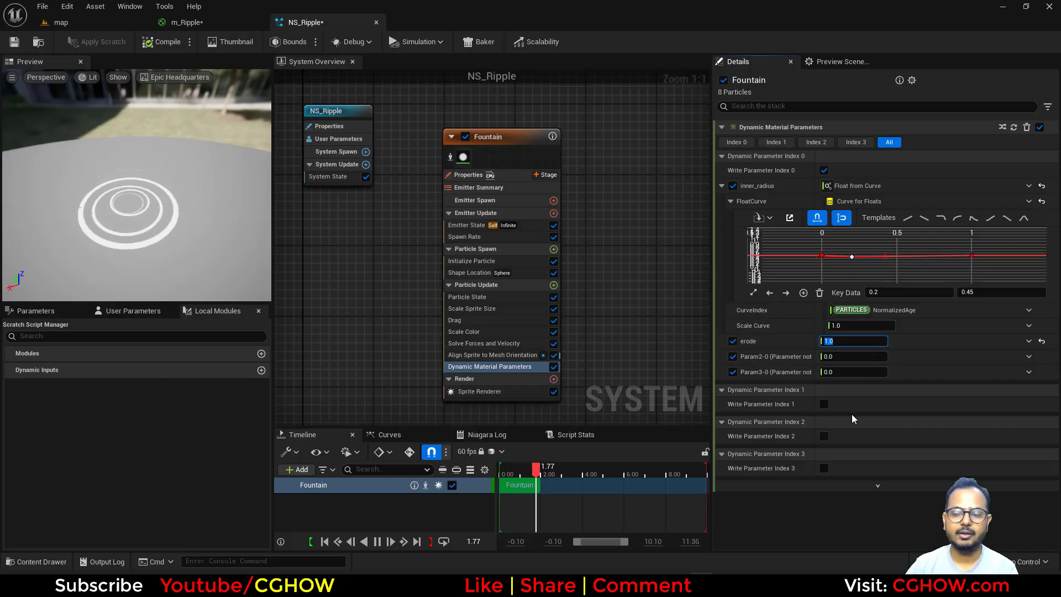
pyautogui.write('0.5')
pyautogui.press('Return')
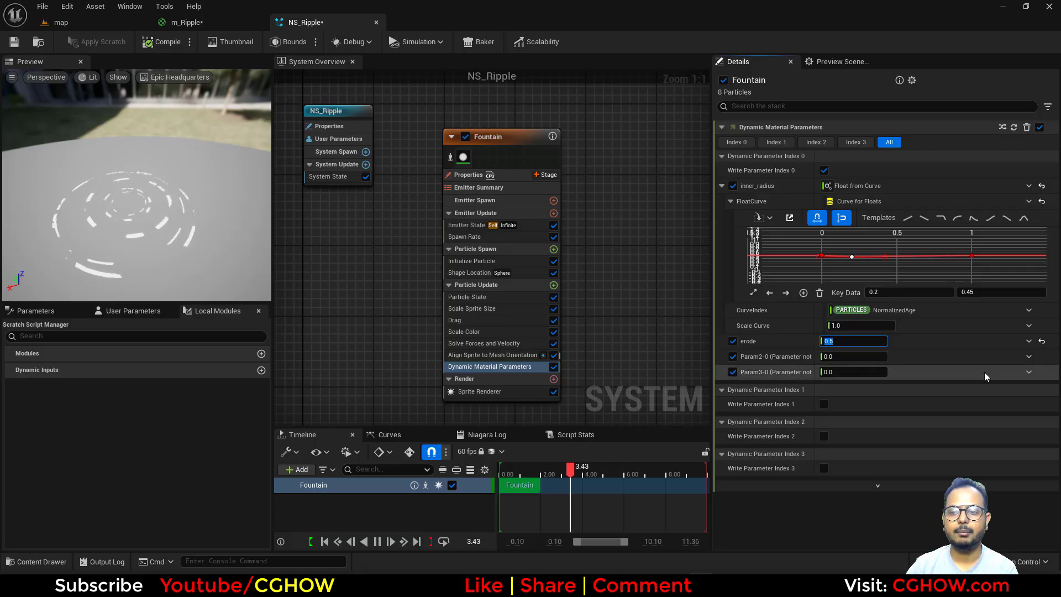
# Step: Drive erode with Float from Curve and apply the smoothly falling curve template
pyautogui.click(1028, 341)
pyautogui.click(852, 154)
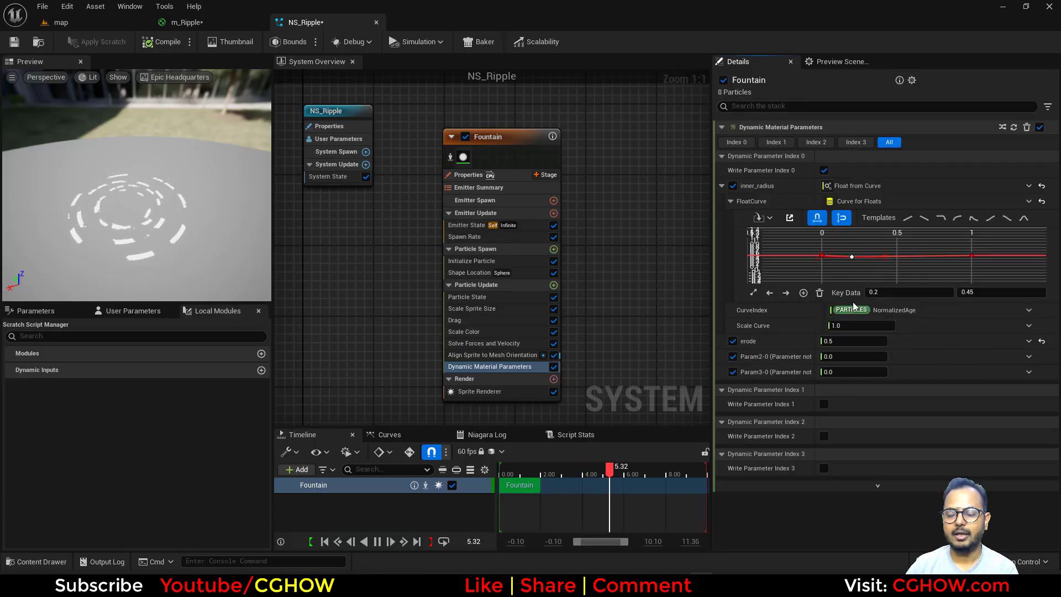
pyautogui.click(1005, 373)
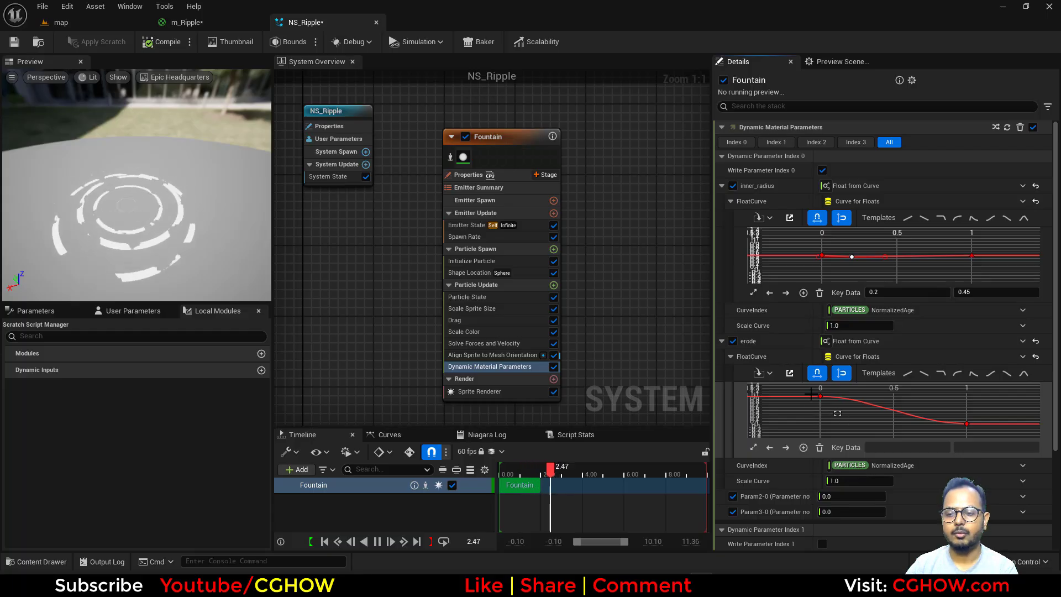
# Step: Move the erode curve's first key to time 0.4, trying 0.7 and 0.5 along the way, and angle its outgoing tangent downward
pyautogui.click(820, 396)
pyautogui.click(892, 447)
pyautogui.write('0.4')
pyautogui.press('Return')
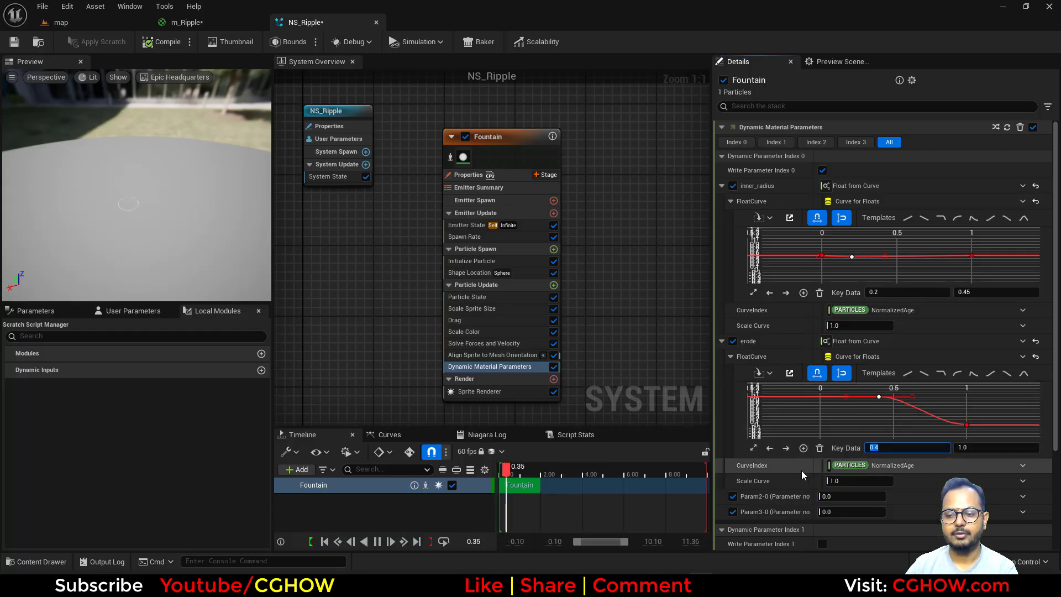
pyautogui.write('0.7')
pyautogui.press('Return')
pyautogui.write('0.5')
pyautogui.press('Return')
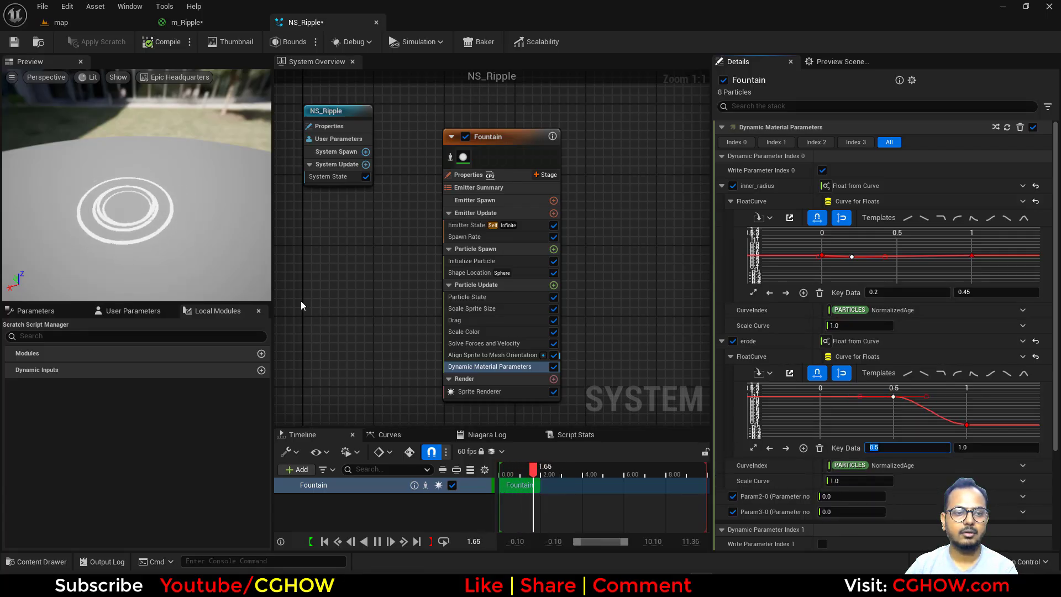
pyautogui.write('0.4')
pyautogui.press('Return')
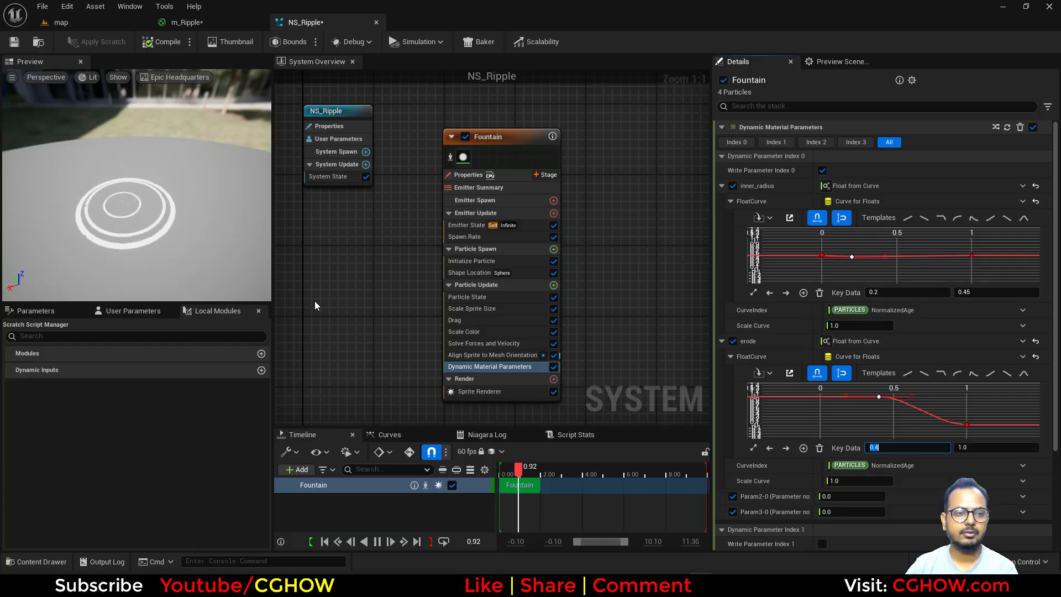
pyautogui.moveTo(911, 396); pyautogui.dragTo(911, 405)
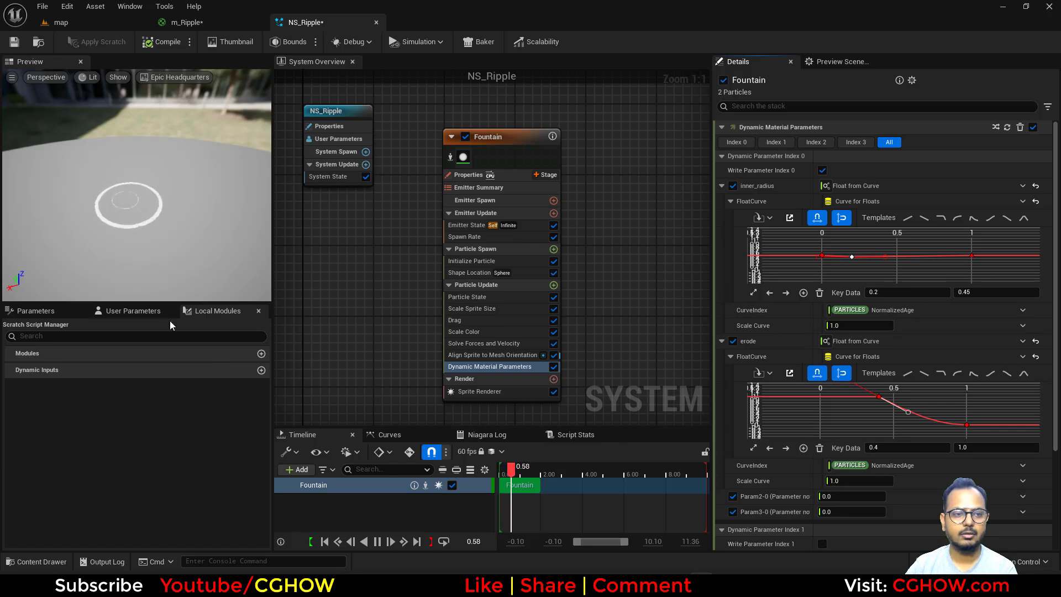
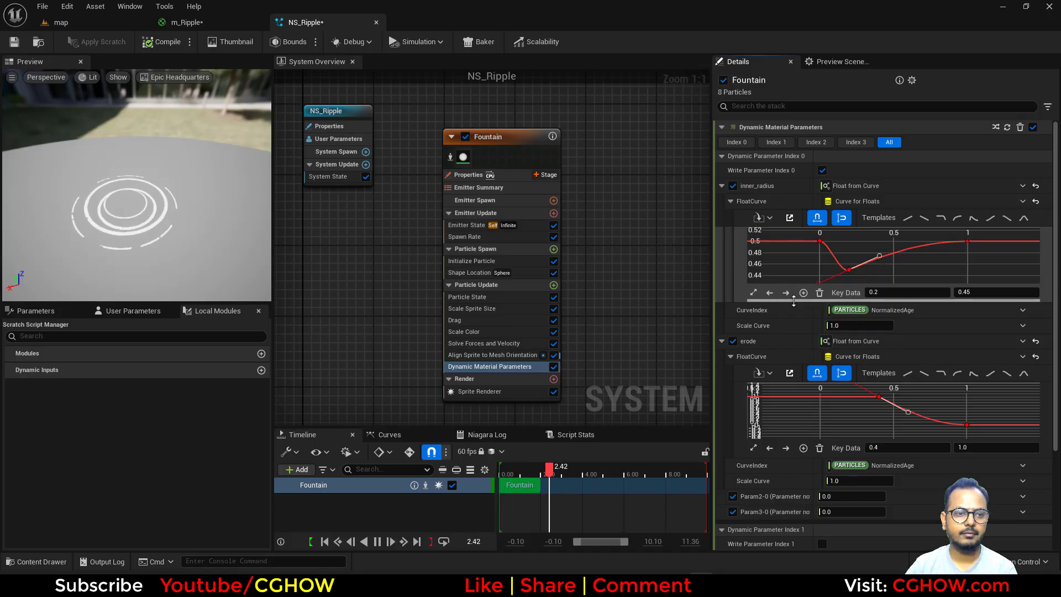
# Step: Set the Fountain emitter's Shape Location sphere radius to 1.0 and enable Local Space in its emitter properties
pyautogui.moveTo(174, 241); pyautogui.dragTo(183, 206)
pyautogui.click(479, 273)
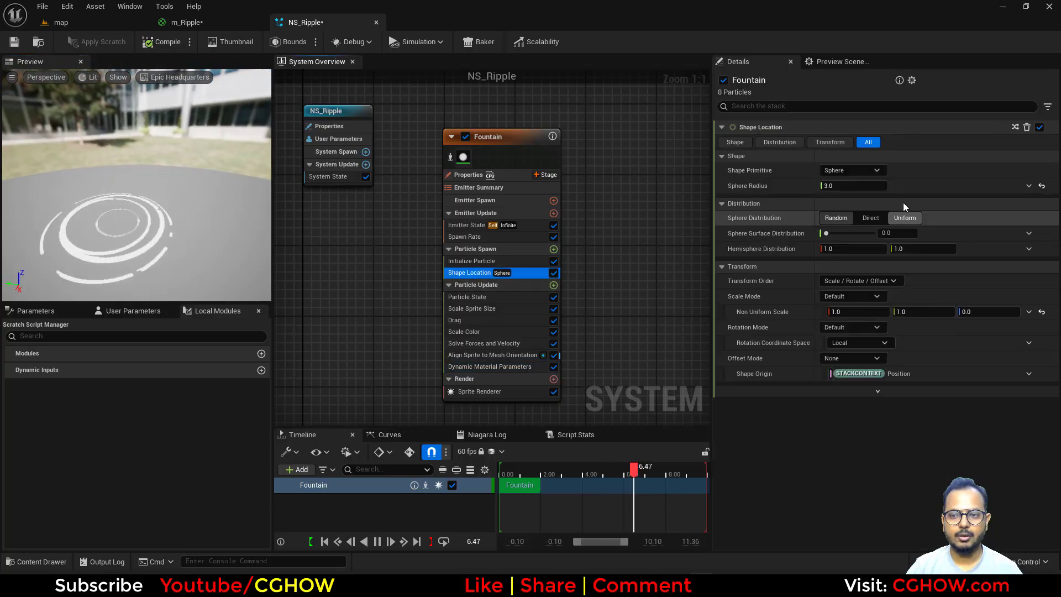
pyautogui.click(853, 186)
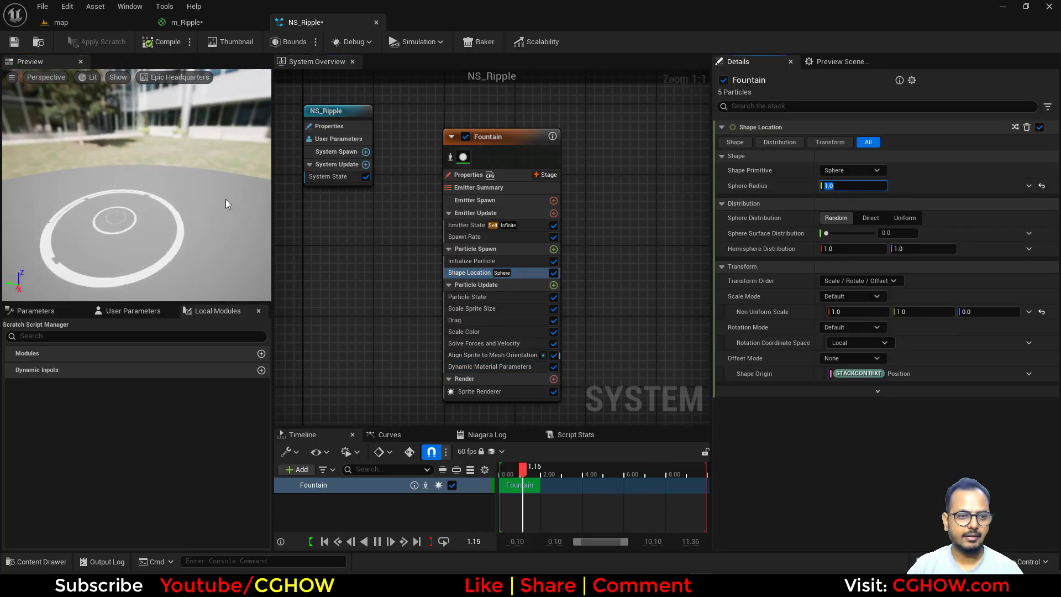
pyautogui.moveTo(226, 199); pyautogui.dragTo(204, 206)
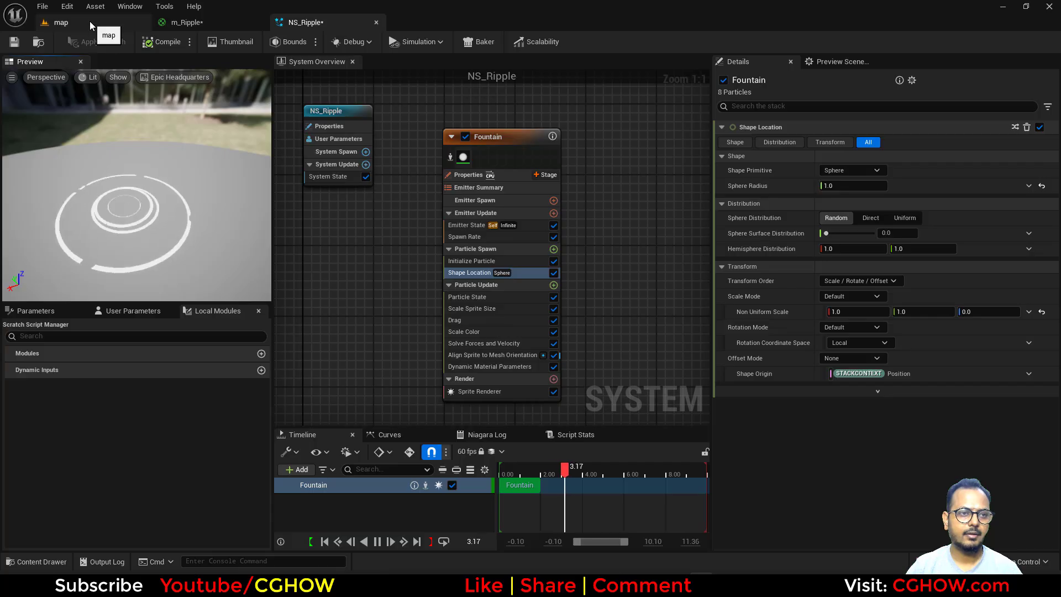
pyautogui.click(468, 175)
pyautogui.click(822, 152)
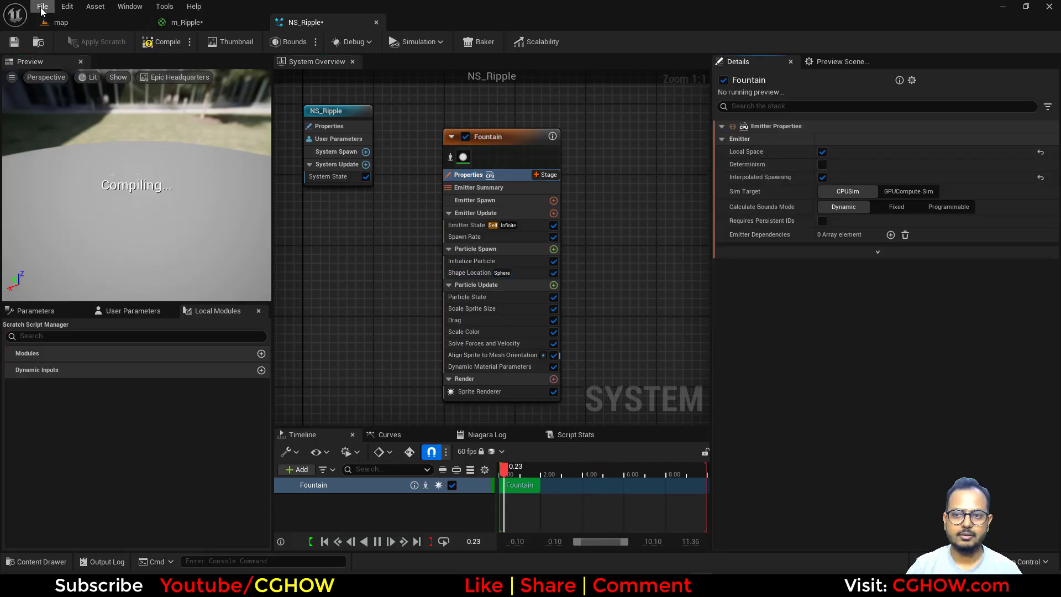
# Step: Place the NS_Ripple system on the floor in the map level, focus on it and switch the viewport to game view
pyautogui.click(38, 42)
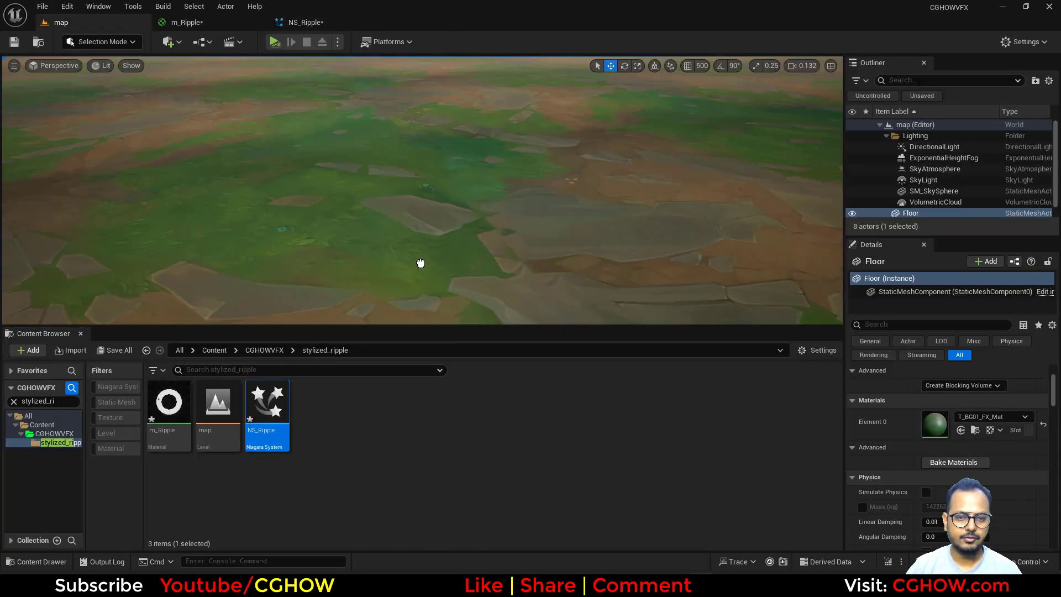
pyautogui.moveTo(421, 263); pyautogui.dragTo(421, 262)
pyautogui.press('f')
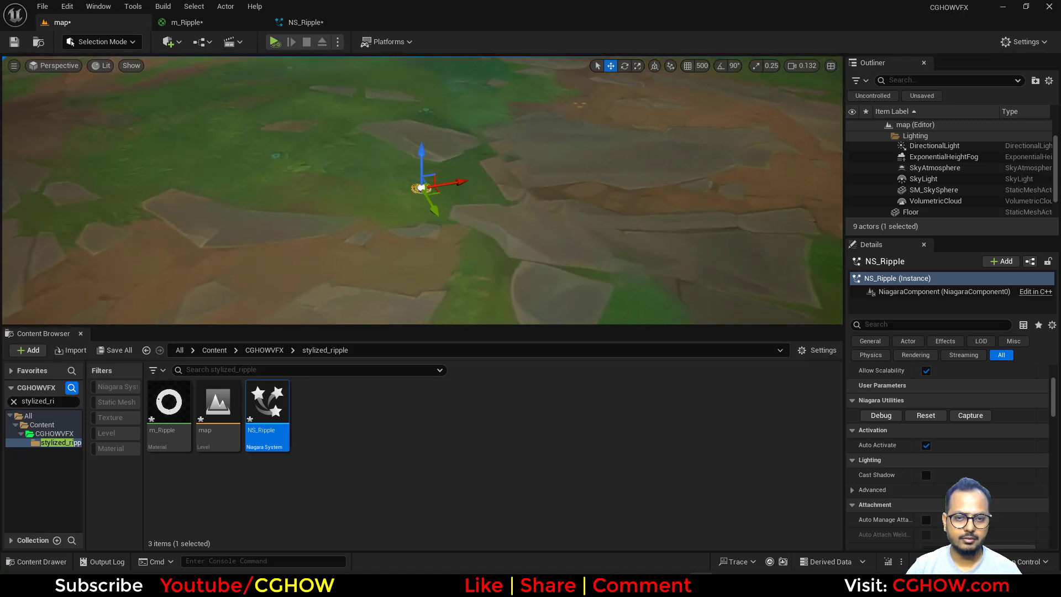
pyautogui.keyDown('alt'); pyautogui.moveTo(480, 282); pyautogui.dragTo(536, 282, button='right'); pyautogui.keyUp('alt')
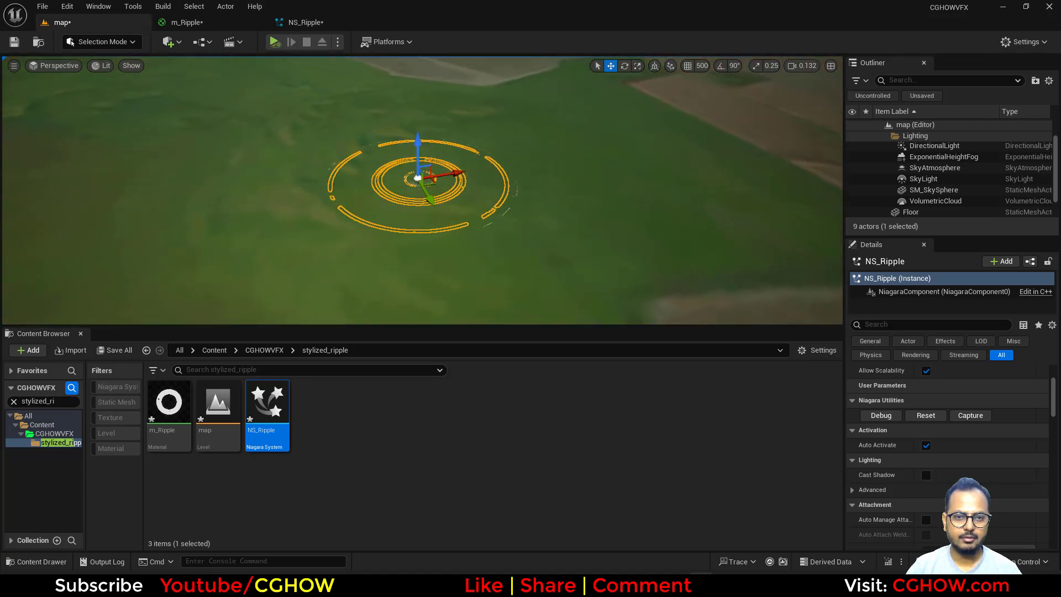
pyautogui.press('g')
pyautogui.press('g')
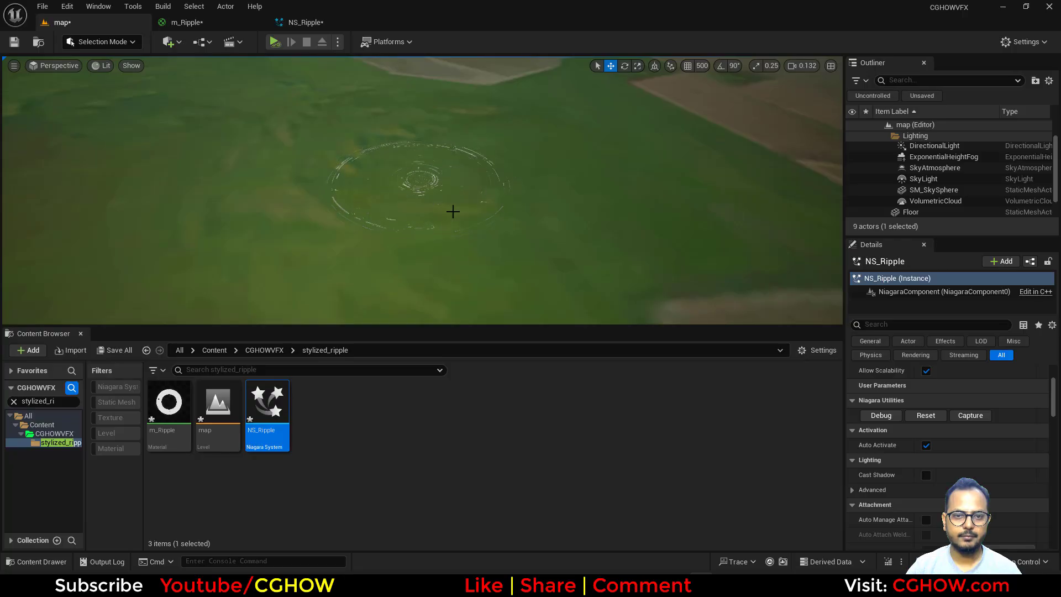
pyautogui.scroll(-2, 933, 190)
# Step: Set the NS_Ripple actor's Z location to 1.0 in the map level
pyautogui.click(922, 201)
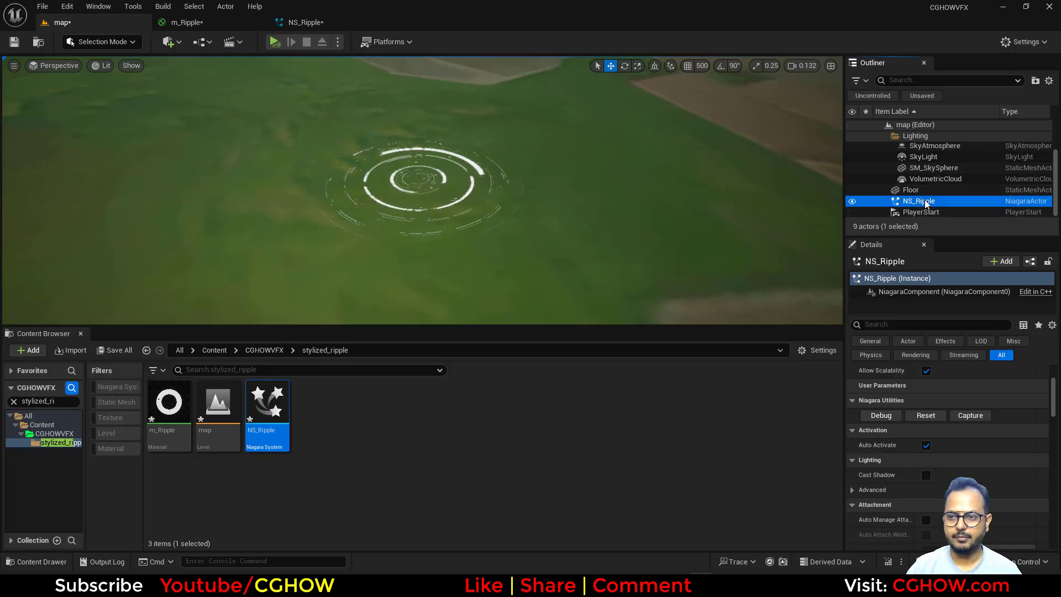
pyautogui.scroll(4, 897, 386)
pyautogui.scroll(1, 897, 386)
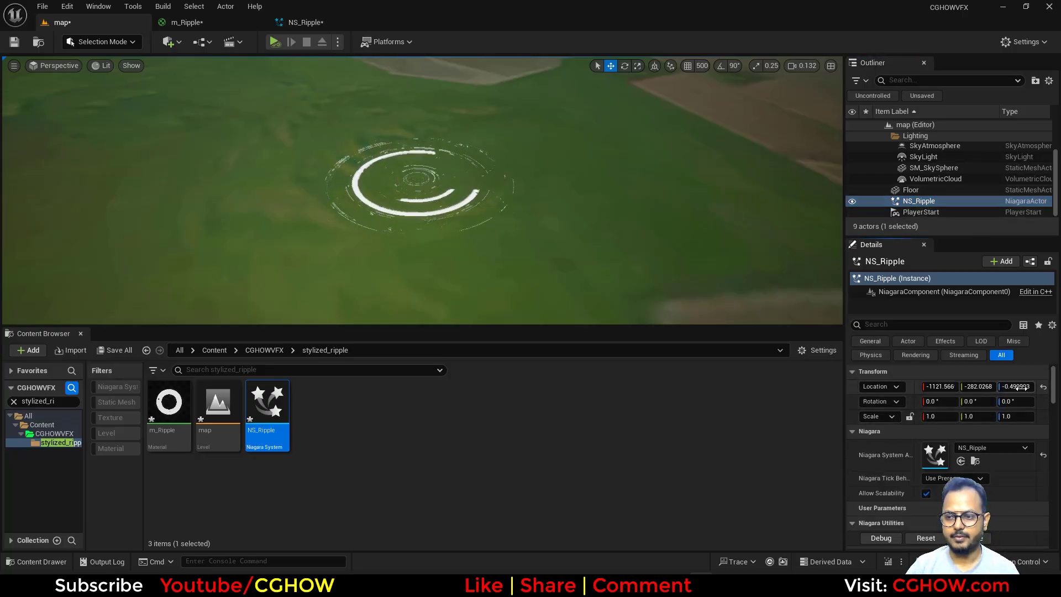
pyautogui.click(1018, 387)
pyautogui.write('1')
pyautogui.press('Return')
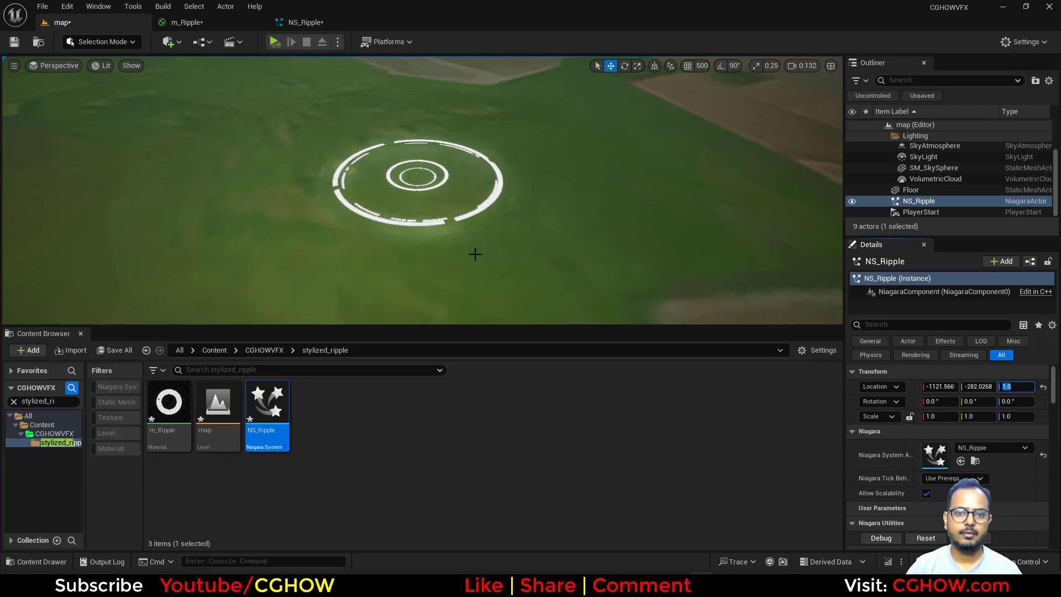
pyautogui.moveTo(474, 253); pyautogui.dragTo(459, 270, button='right')
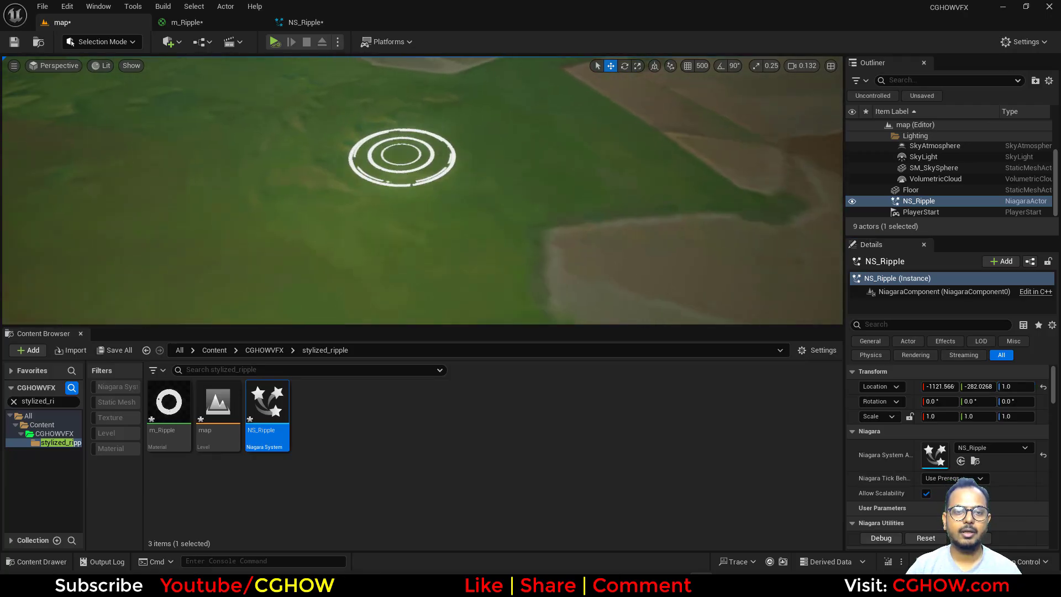
# Step: Enable Spawn Probability in the Fountain's Spawn Rate module of NS_Ripple and drive it with Random Range Float
pyautogui.click(312, 22)
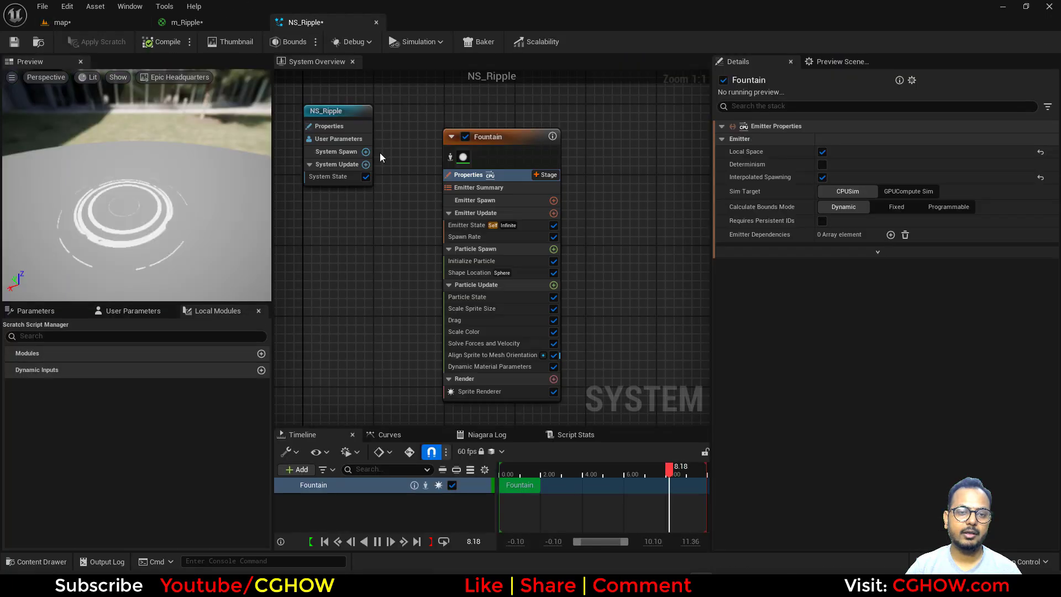
pyautogui.click(488, 236)
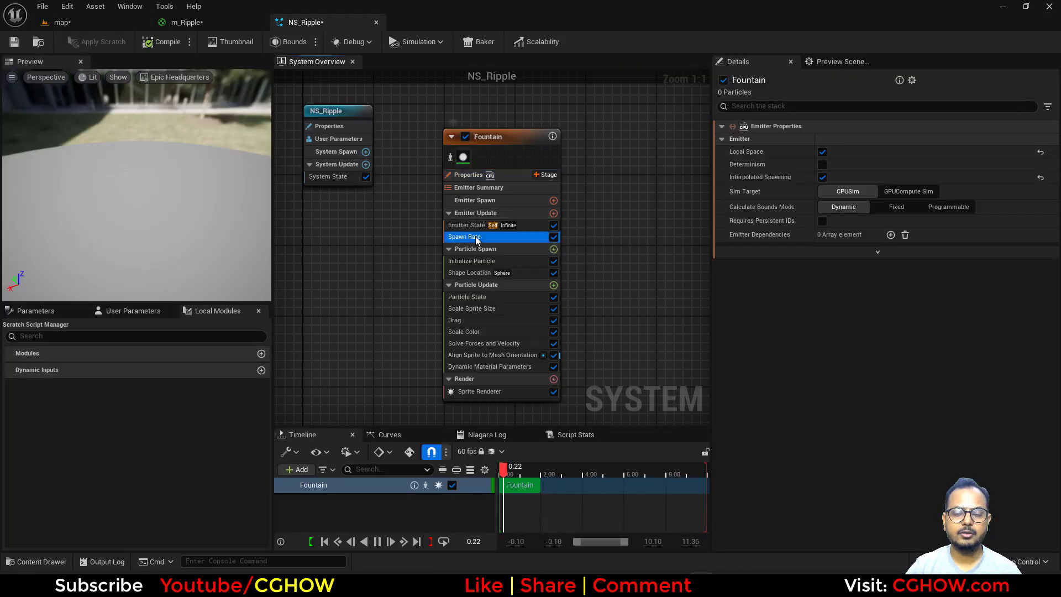
pyautogui.click(732, 158)
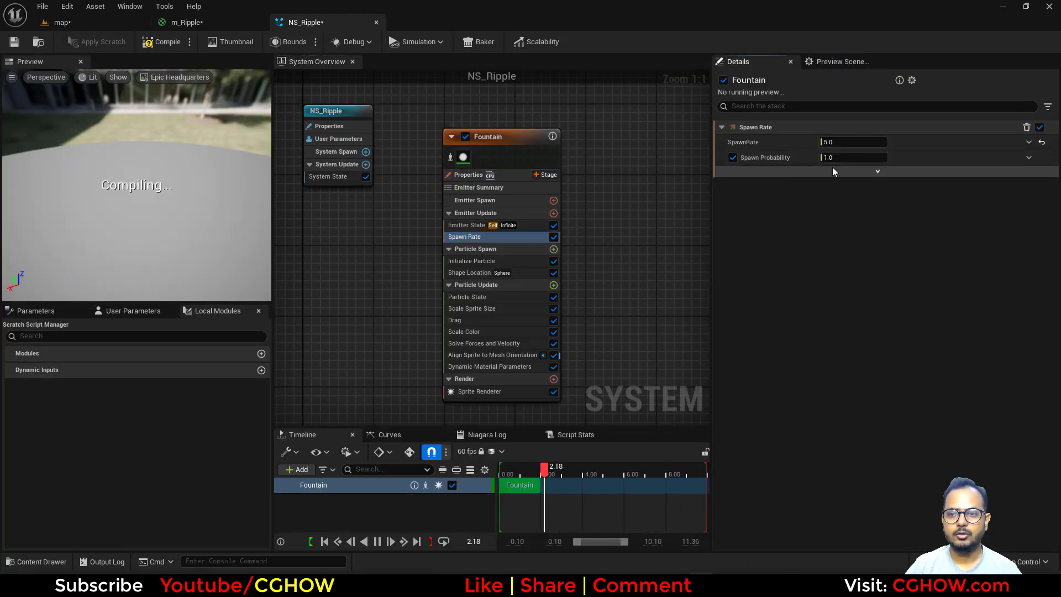
pyautogui.click(1029, 158)
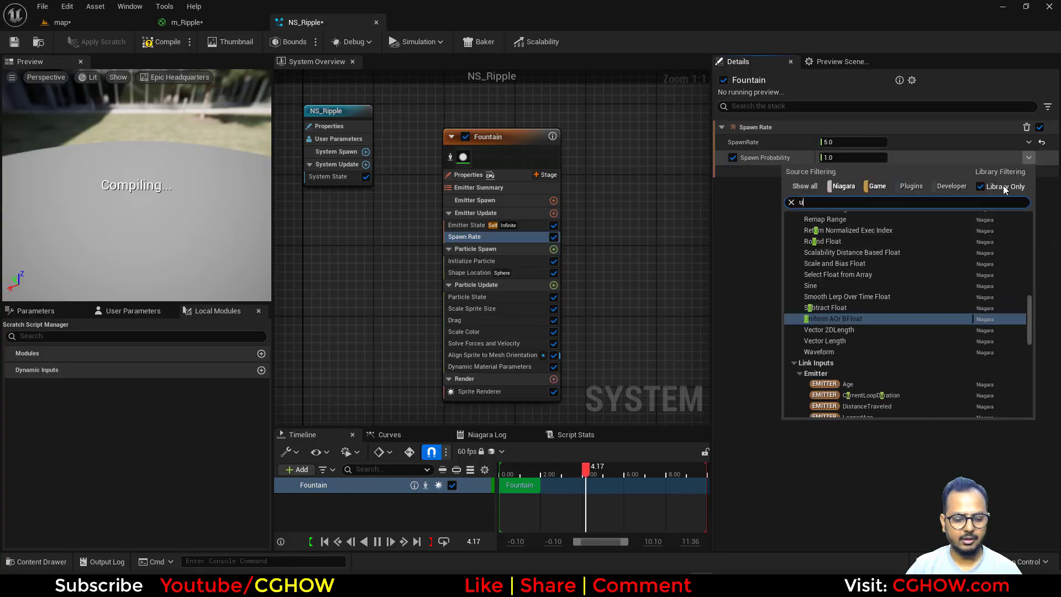
pyautogui.write('uni')
pyautogui.click(815, 227)
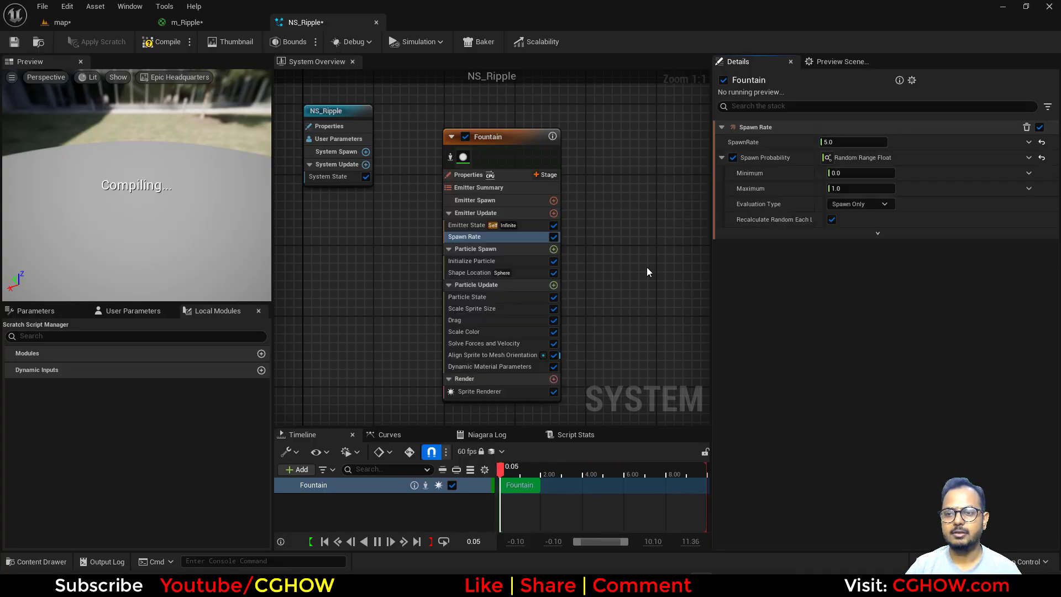
# Step: Set the Fountain's Emitter State loop duration to 1.0 and check the ripple in the map level
pyautogui.click(474, 215)
pyautogui.click(472, 223)
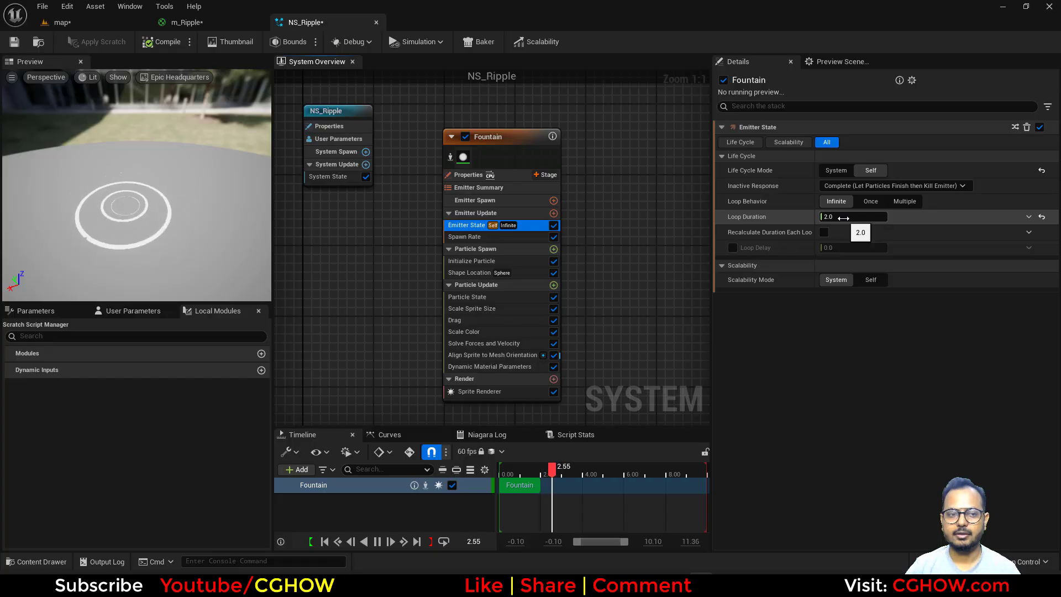
pyautogui.click(102, 27)
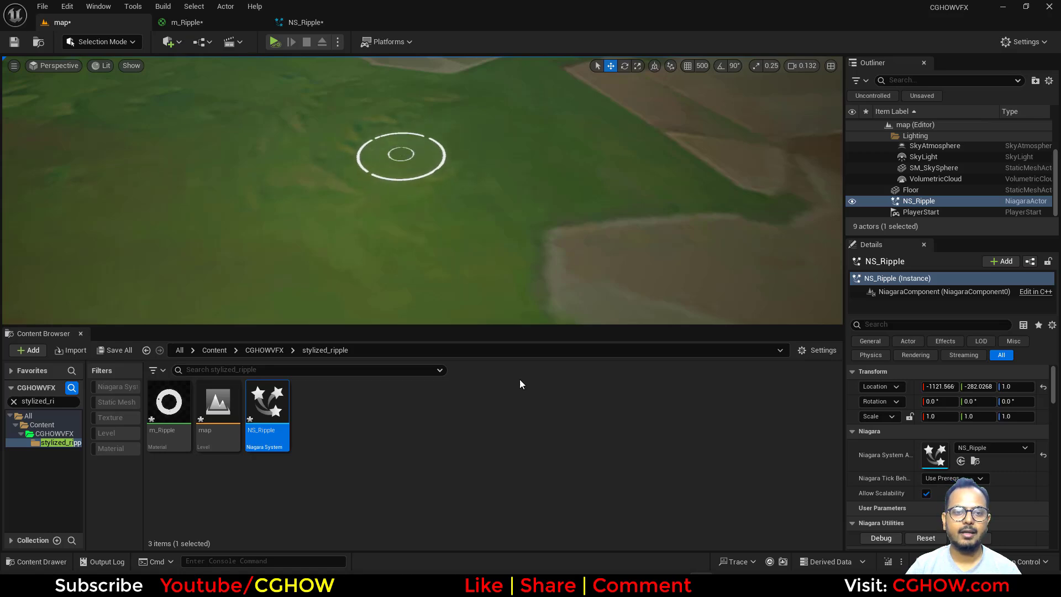
pyautogui.click(306, 22)
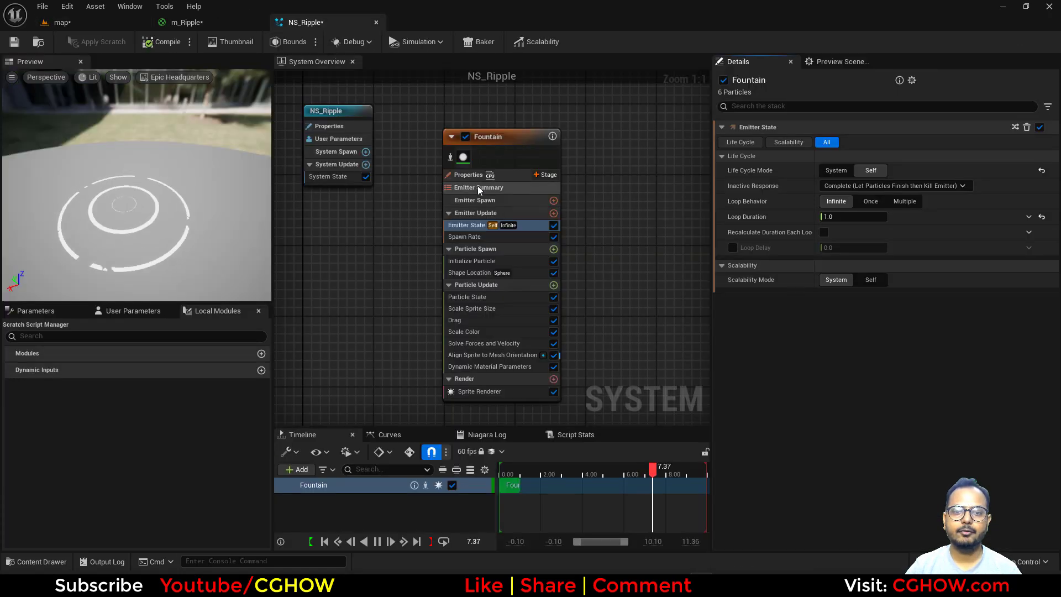
# Step: Disable Local Space on the Fountain emitter and test it by moving NS_Ripple along X to about -1176 in the map
pyautogui.click(475, 175)
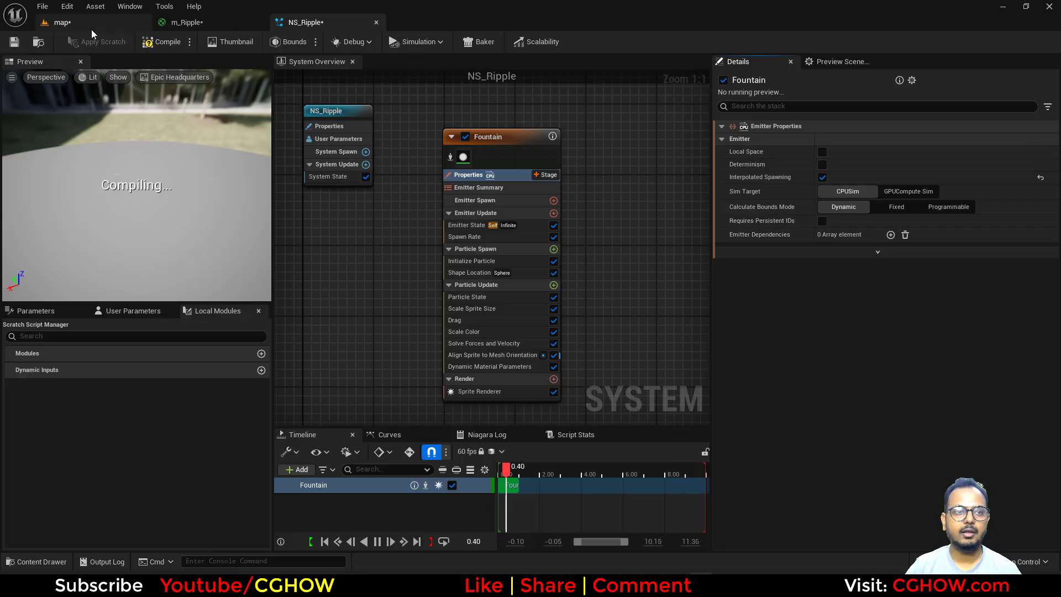
pyautogui.click(62, 22)
pyautogui.click(919, 201)
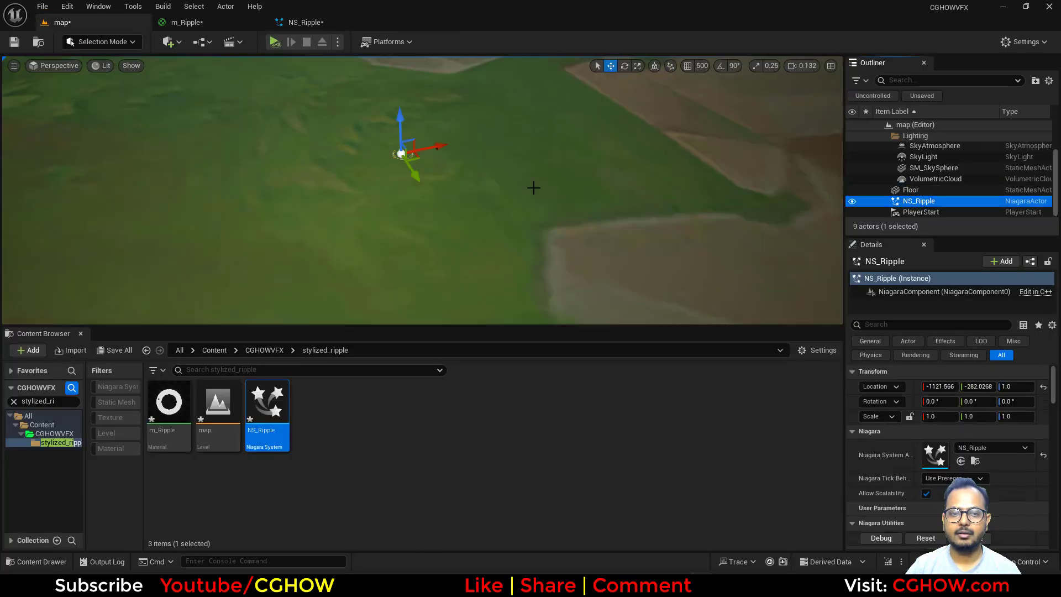
pyautogui.moveTo(442, 149); pyautogui.dragTo(551, 141)
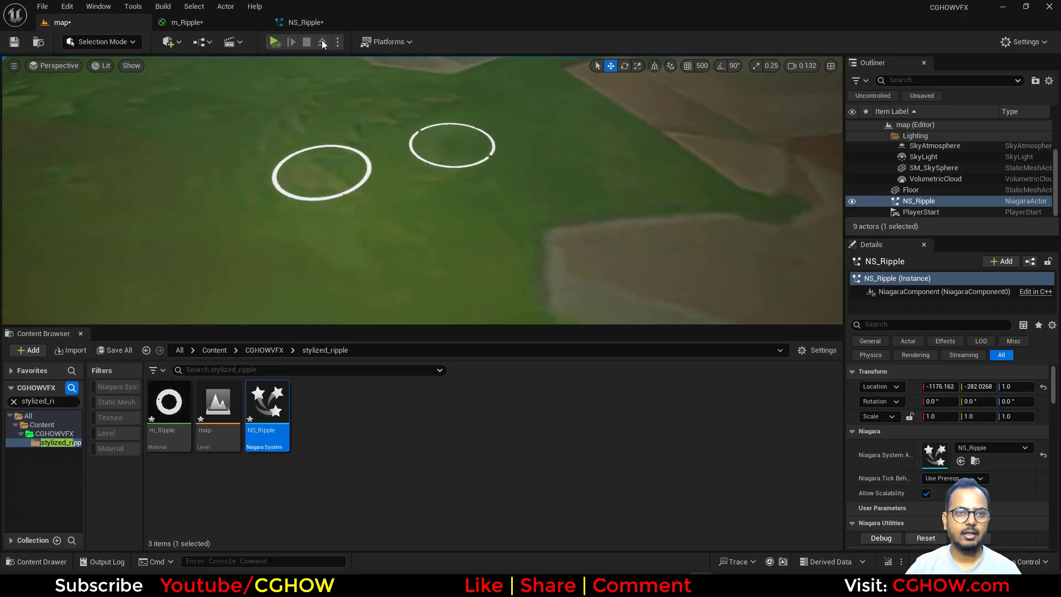
# Step: Set the Fountain's SpawnRate to 30 in NS_Ripple
pyautogui.click(306, 22)
pyautogui.click(464, 236)
pyautogui.click(853, 142)
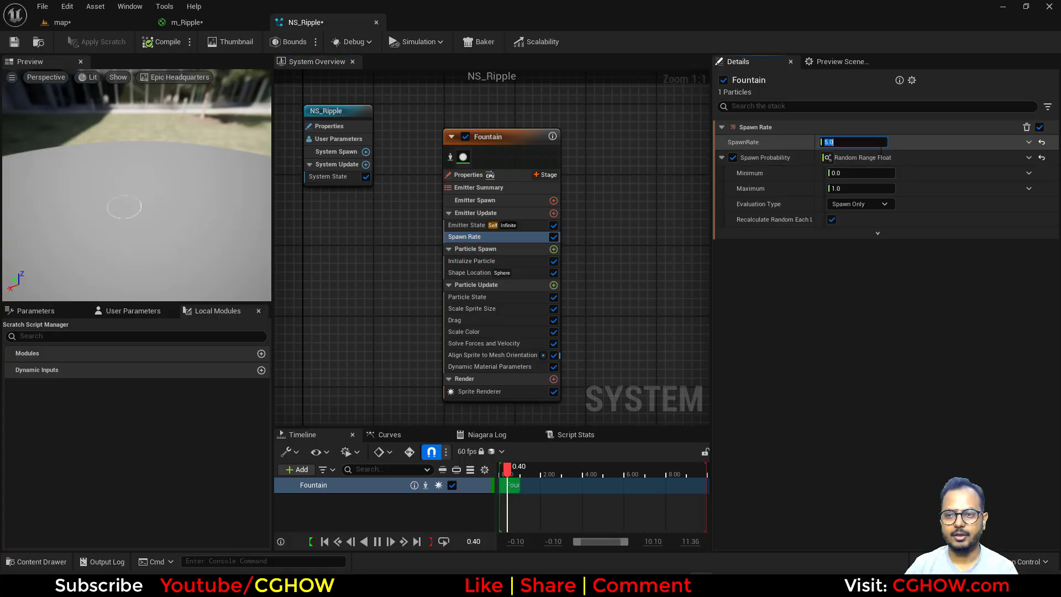
pyautogui.write('30')
# Step: Move the NS_Ripple actor back and forth along X in the map to view its trail, leaving it at about -1137
pyautogui.click(69, 22)
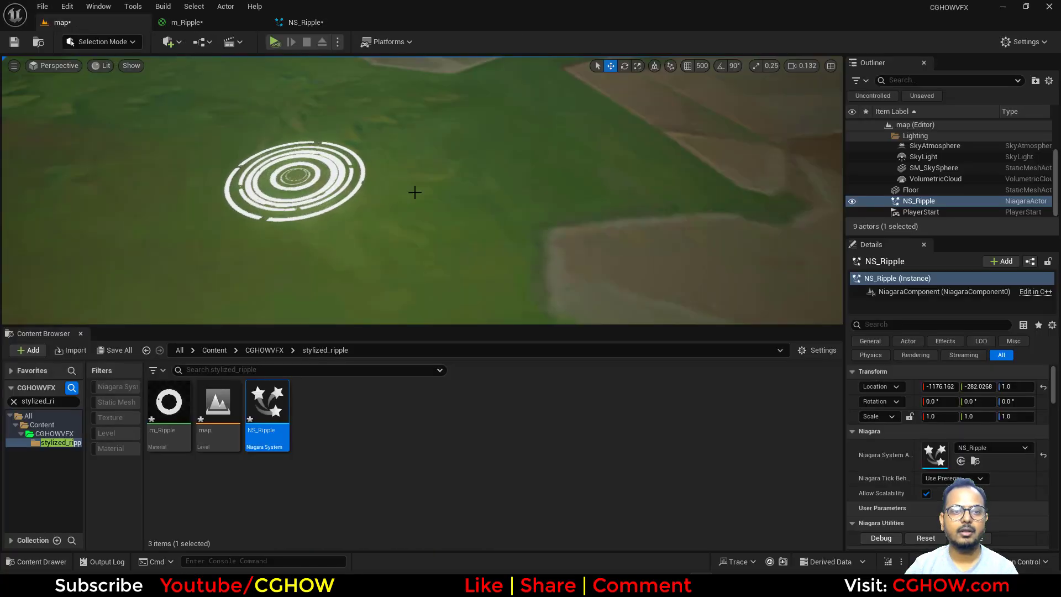
pyautogui.click(918, 190)
pyautogui.click(918, 200)
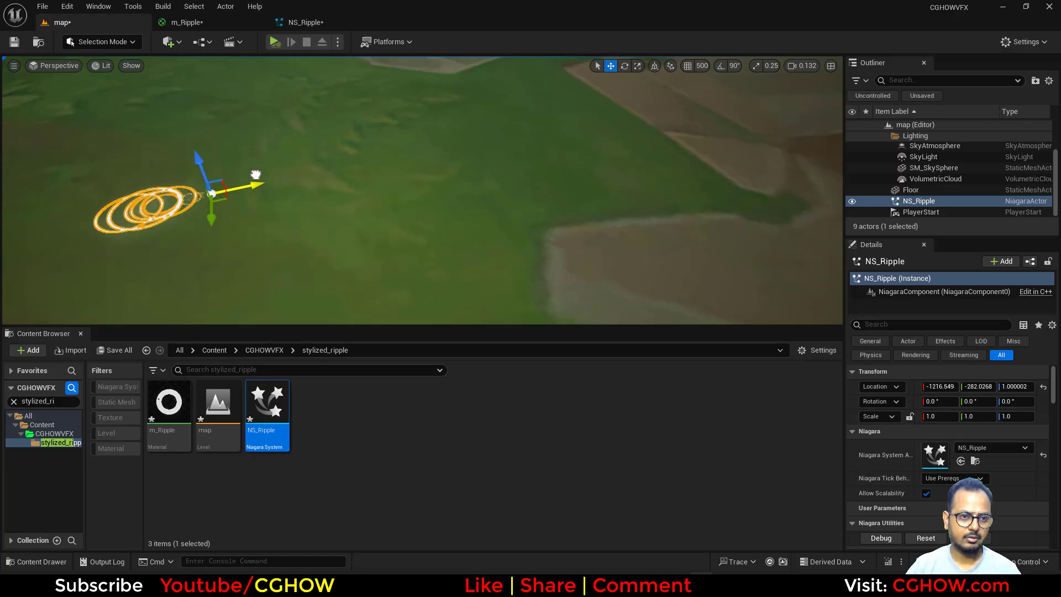
pyautogui.moveTo(255, 174); pyautogui.dragTo(420, 160)
# Step: Review the Scale Sprite Size curve and set the inner_radius curve key at 0.2 to the value 0.47
pyautogui.click(305, 22)
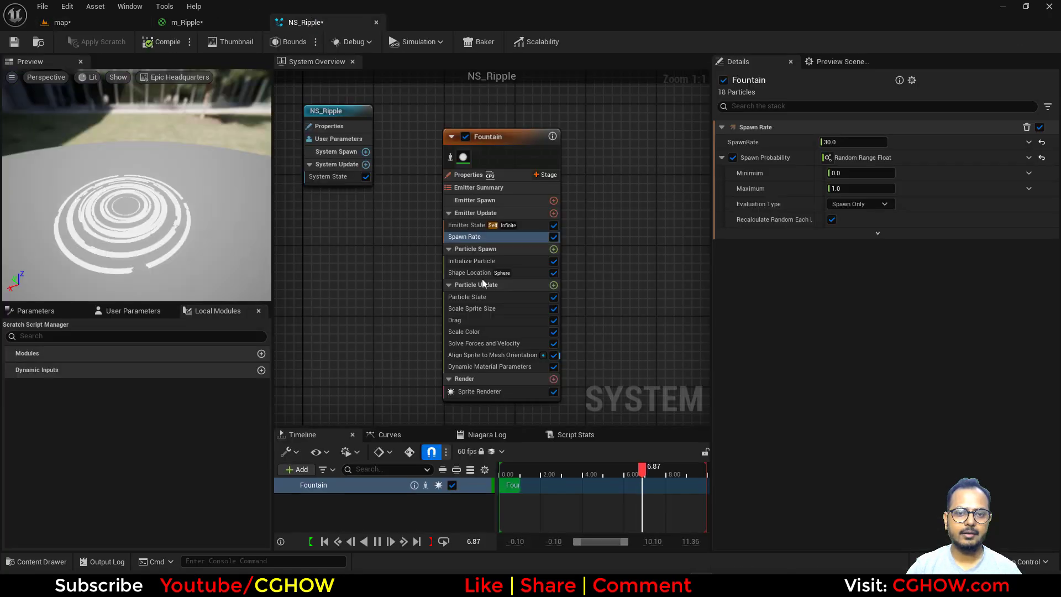
pyautogui.click(489, 309)
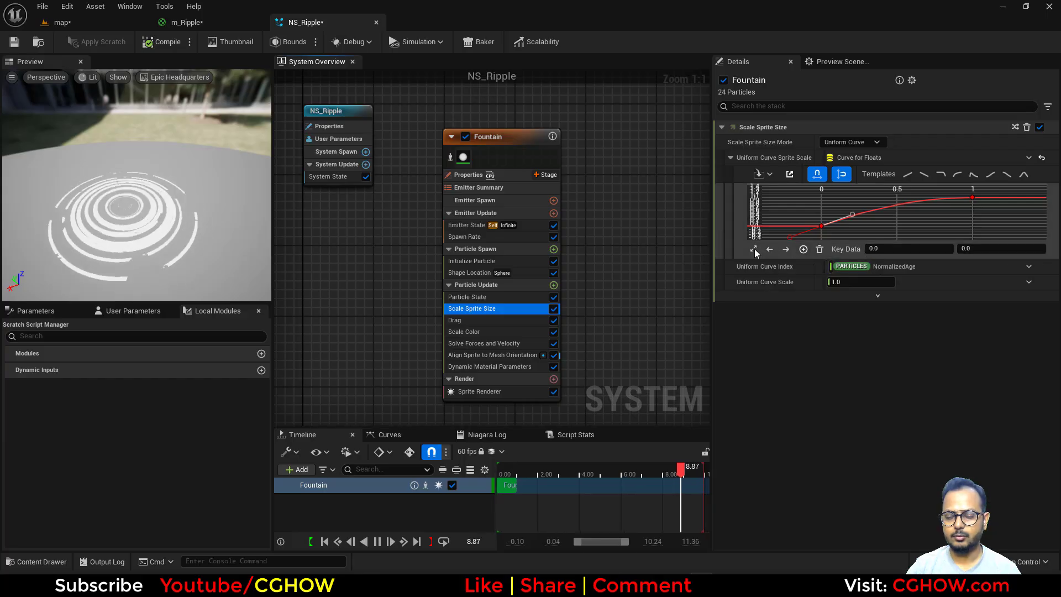
pyautogui.click(489, 367)
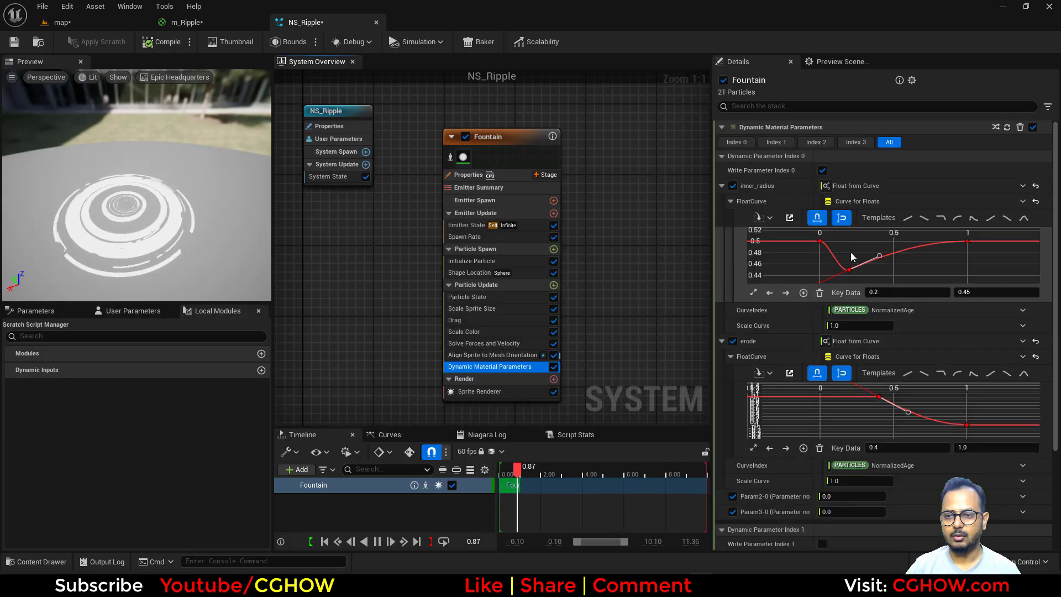
pyautogui.click(972, 292)
pyautogui.write('.47')
pyautogui.press('Return')
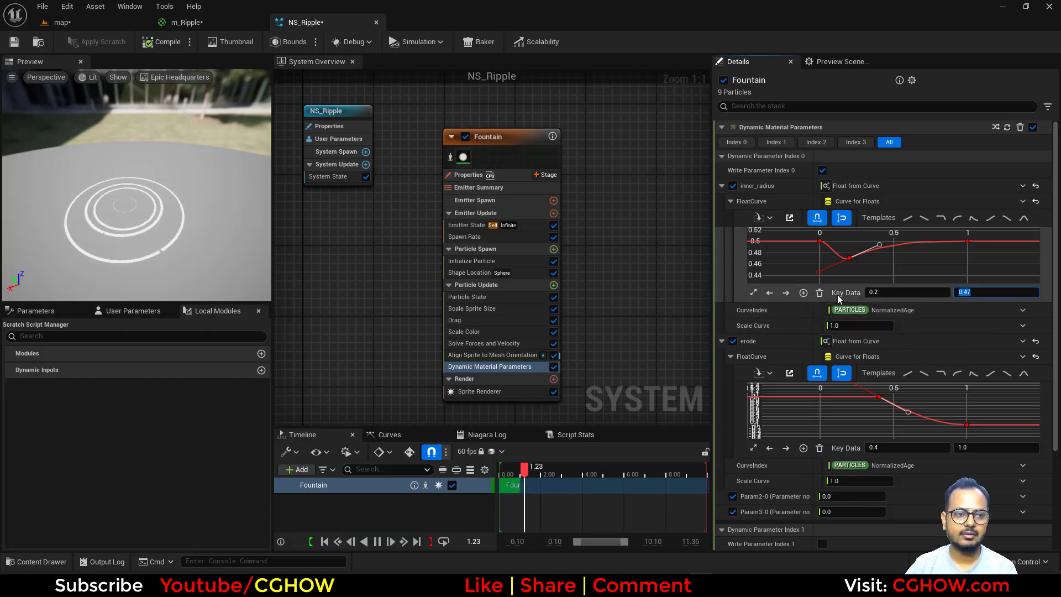
# Step: Override the map viewport's screen percentage and set it to 200
pyautogui.click(80, 24)
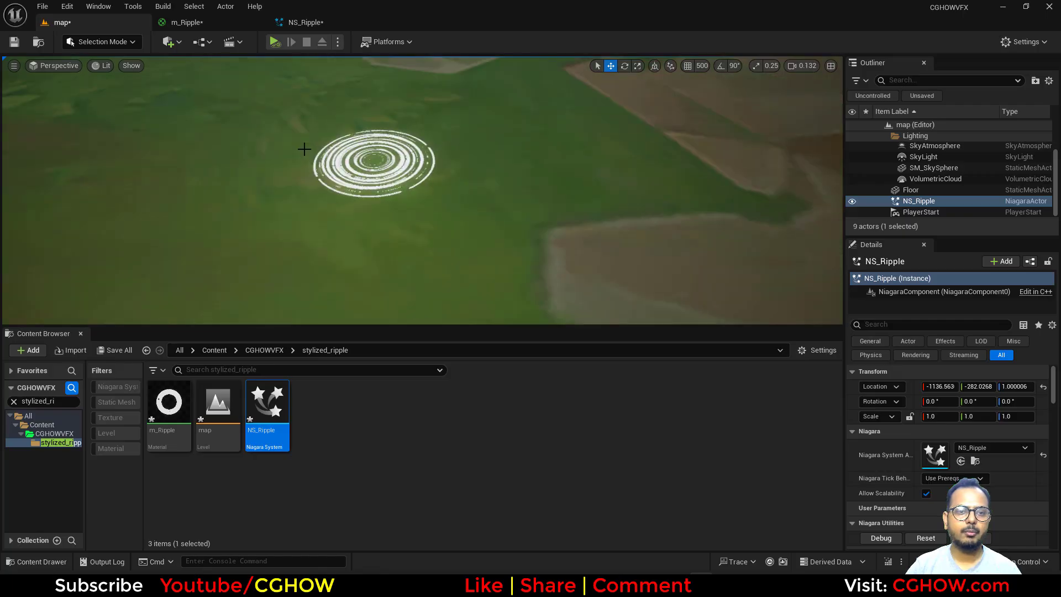
pyautogui.click(14, 66)
pyautogui.moveTo(108, 213)
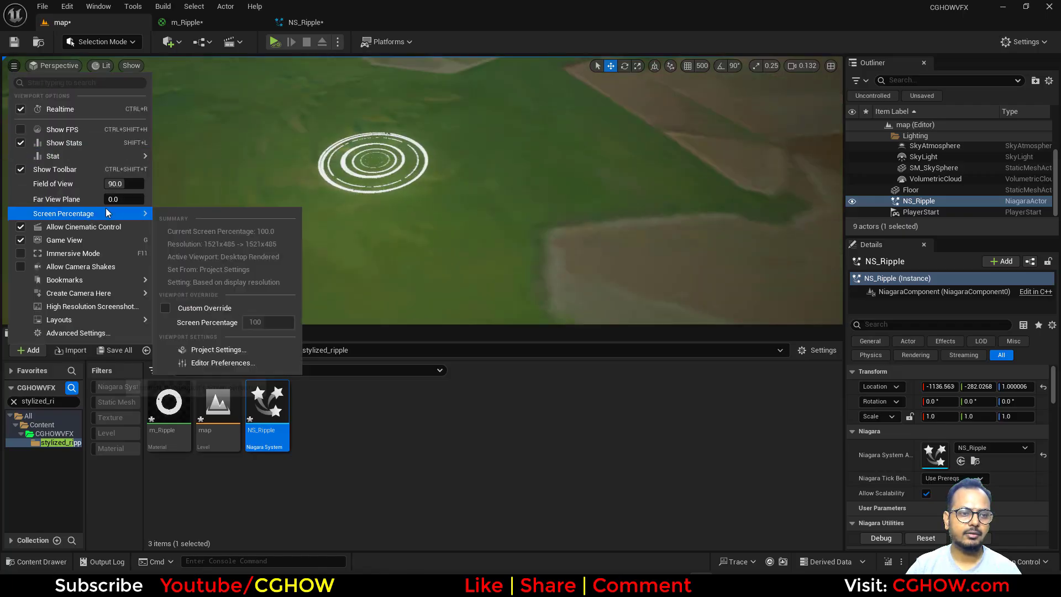
pyautogui.click(170, 309)
pyautogui.moveTo(266, 322); pyautogui.dragTo(301, 322)
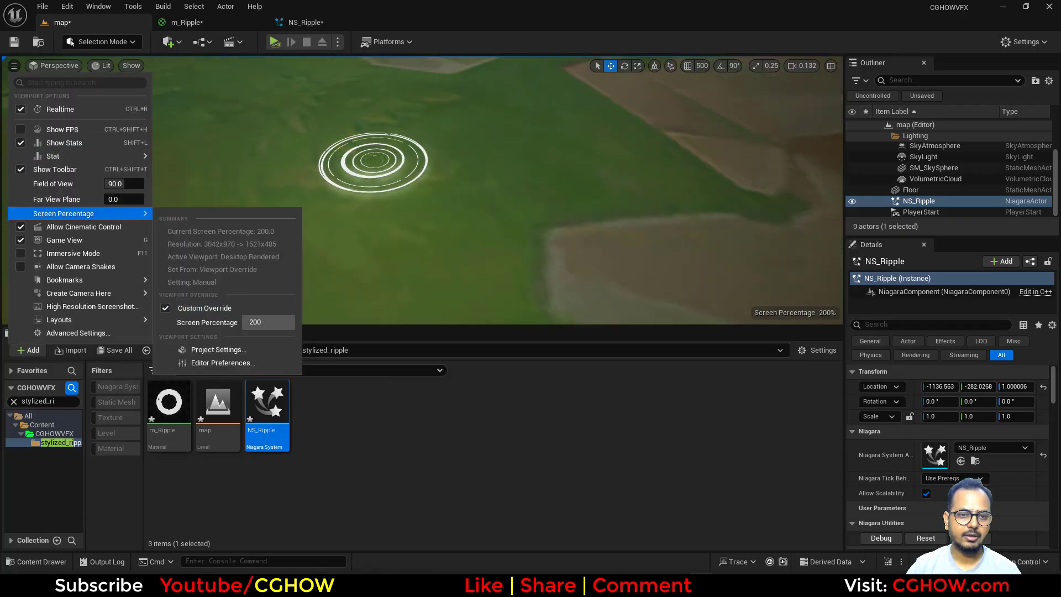
# Step: Enlarge the map viewport by reducing the height of the Content Browser
pyautogui.moveTo(436, 216); pyautogui.dragTo(432, 210, button='right')
pyautogui.scroll(4, 436, 216)
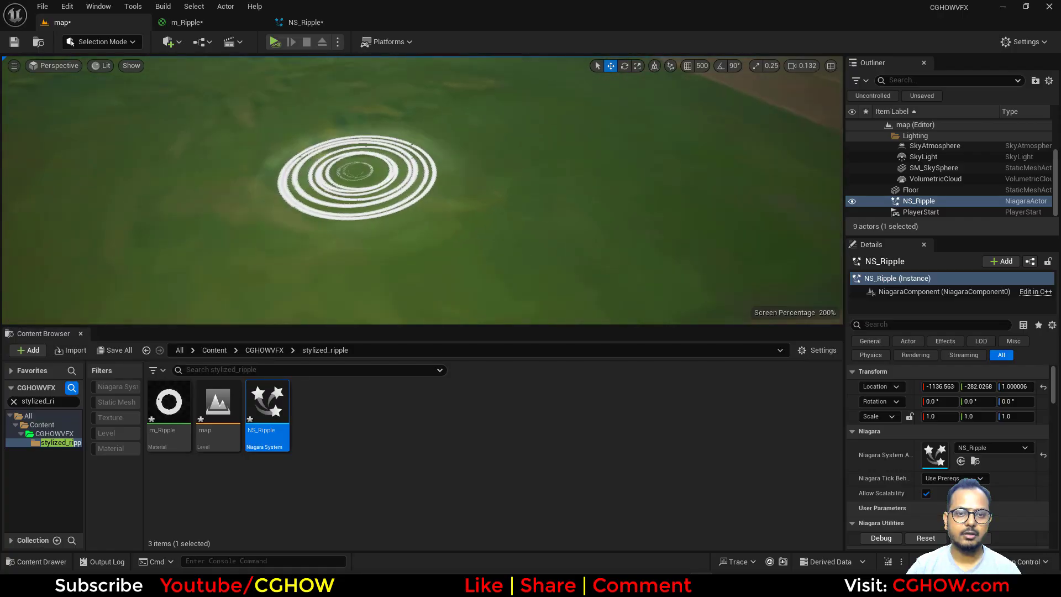
pyautogui.moveTo(490, 319); pyautogui.dragTo(492, 434)
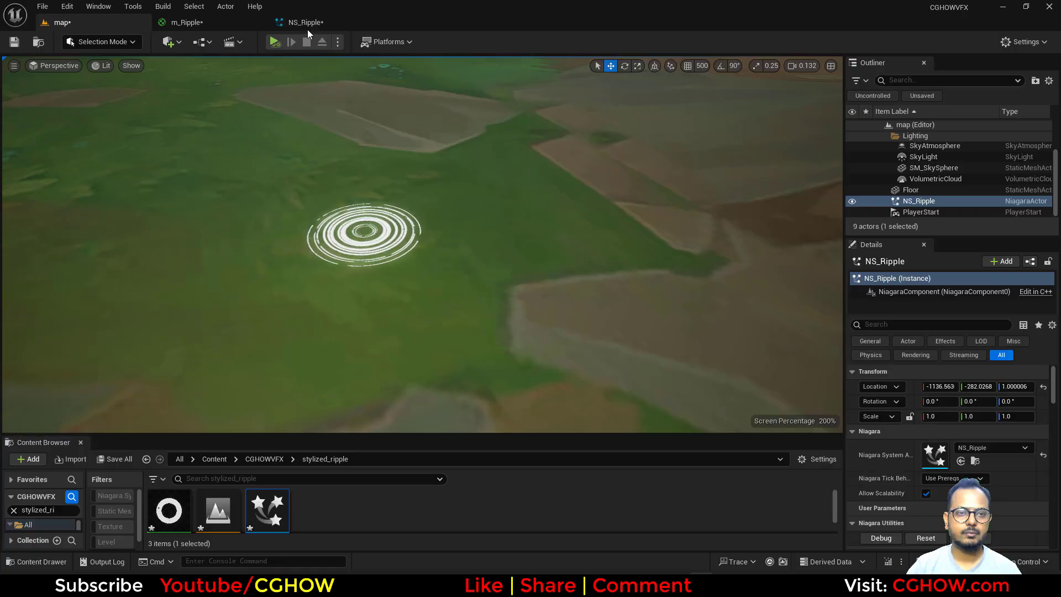
# Step: Set the Fountain emitter's SpawnRate to 10 and its Spawn Probability minimum to 0.5, and view the ripple in the map
pyautogui.click(306, 23)
pyautogui.click(464, 237)
pyautogui.click(853, 142)
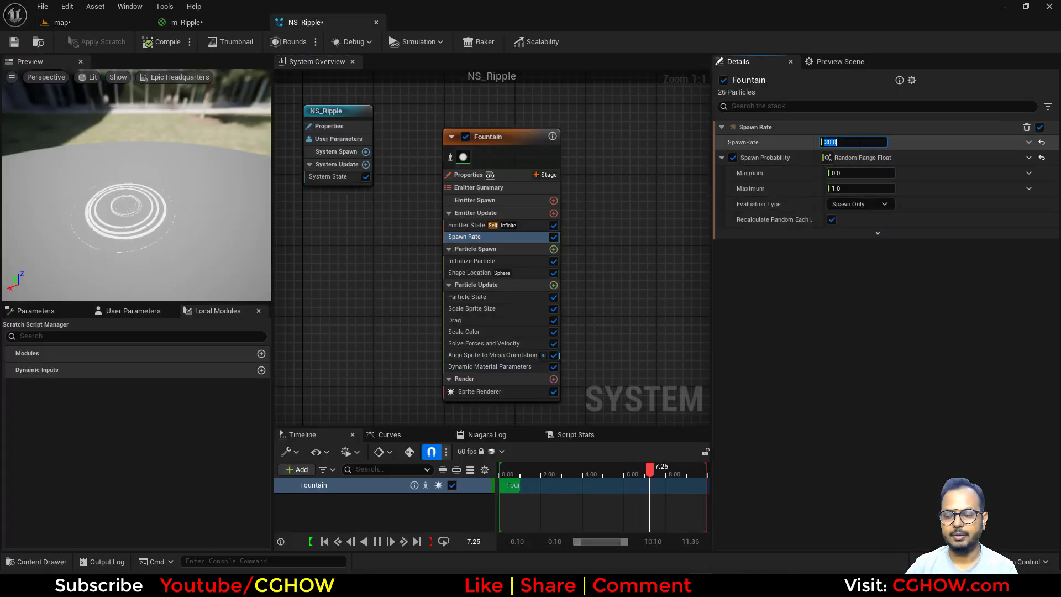
pyautogui.write('10')
pyautogui.click(856, 173)
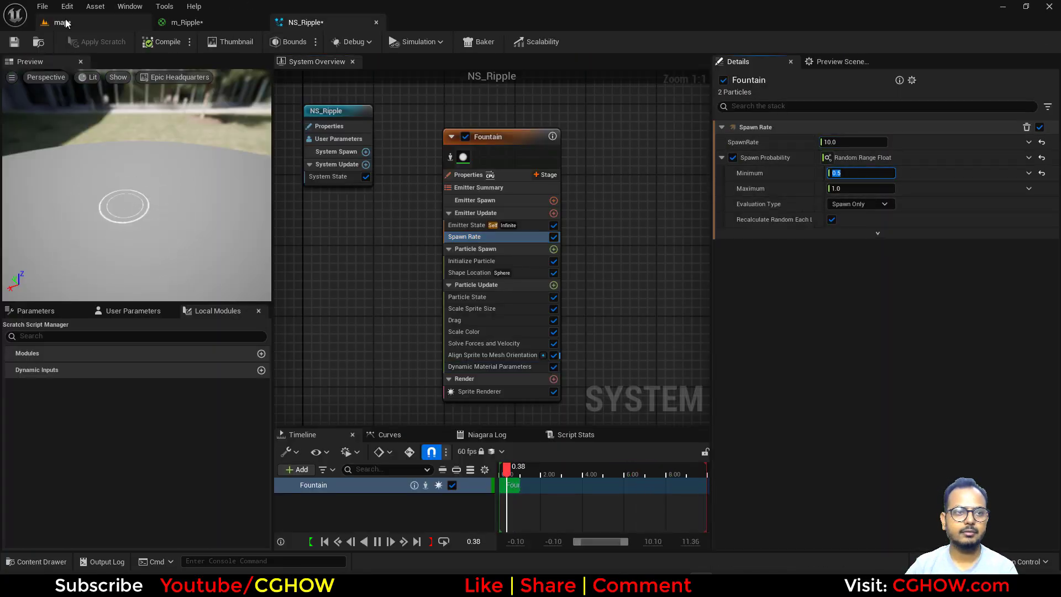
pyautogui.click(63, 22)
pyautogui.moveTo(422, 261); pyautogui.dragTo(421, 283, button='right')
pyautogui.press('w')
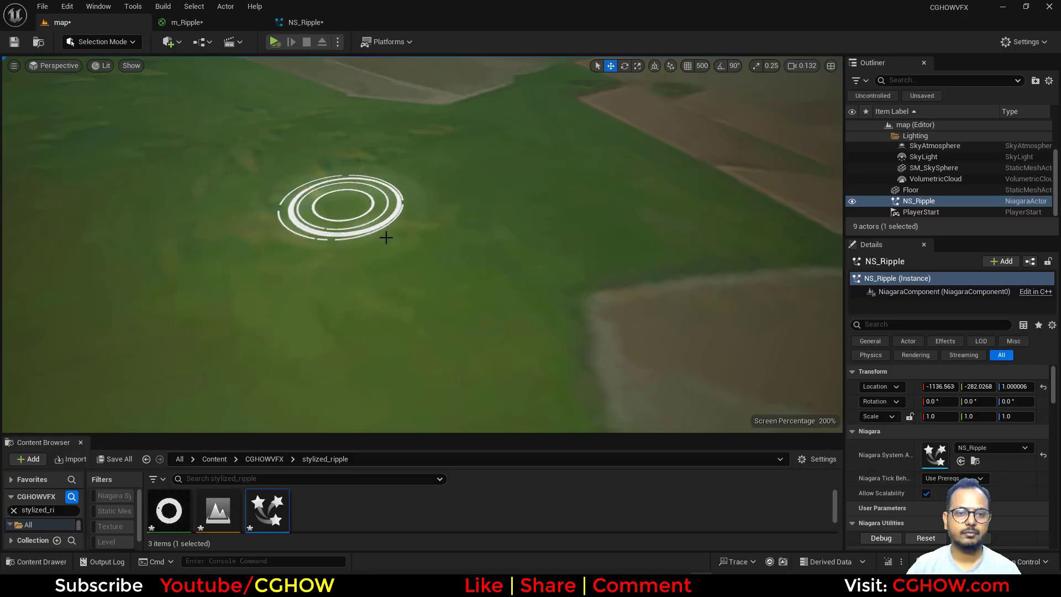
# Step: Move the erode curve key with value 1.0 to time 0.2 in Dynamic Material Parameters and view the ripple in the map
pyautogui.click(299, 22)
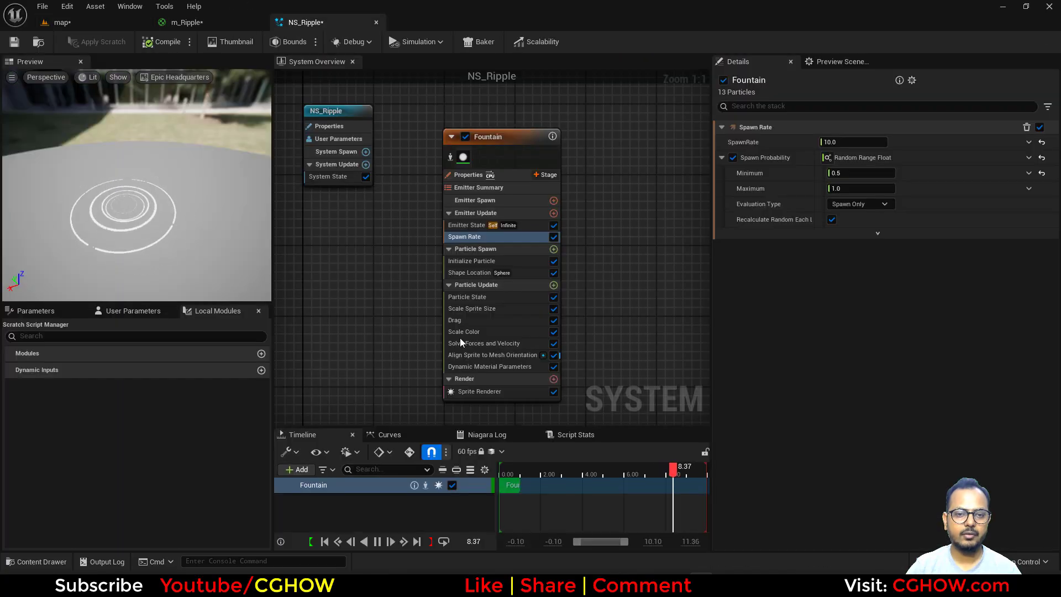
pyautogui.click(489, 366)
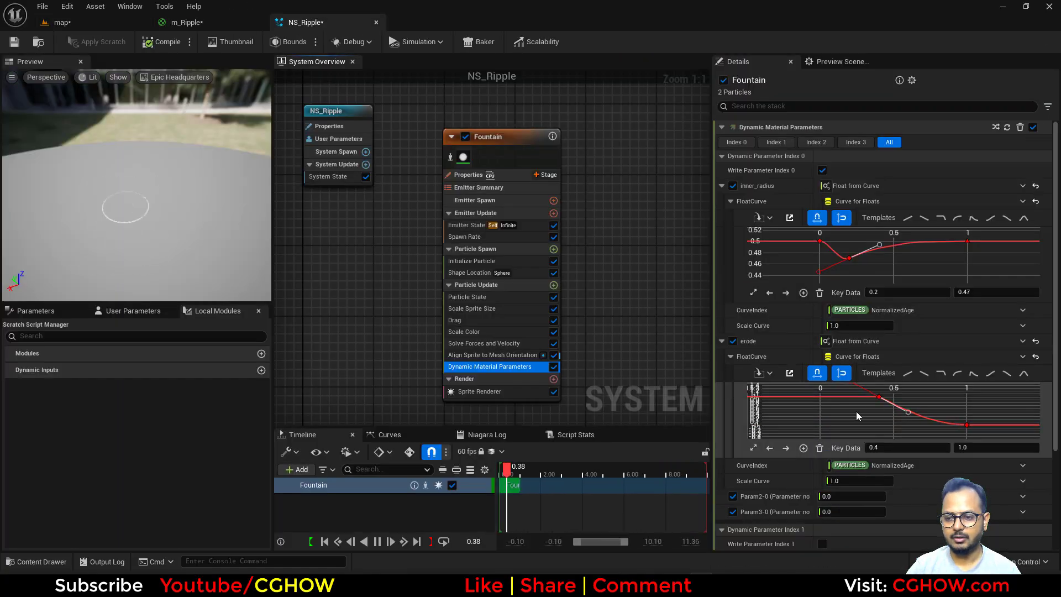
pyautogui.click(874, 436)
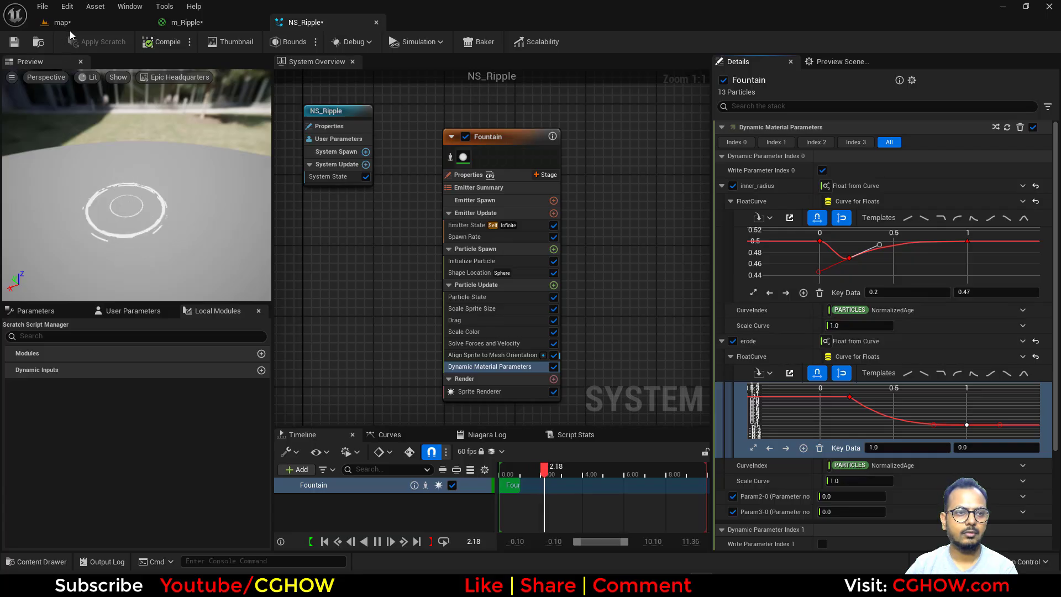
pyautogui.click(82, 21)
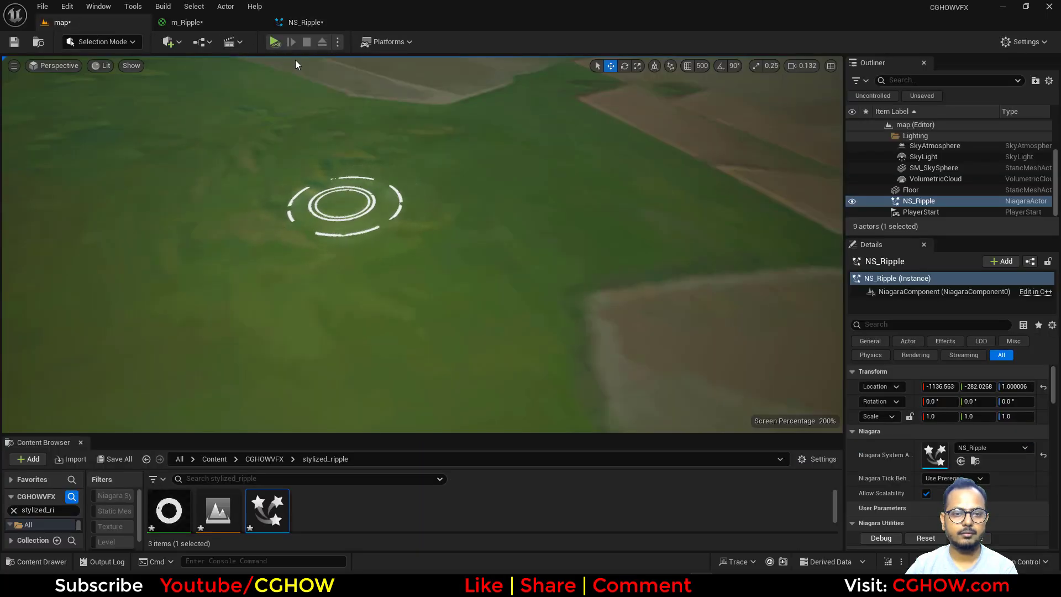
# Step: Set the inner_radius curve key at 1.0 to the value 0.6, fit the curve view, and check the ripple in the map
pyautogui.click(303, 23)
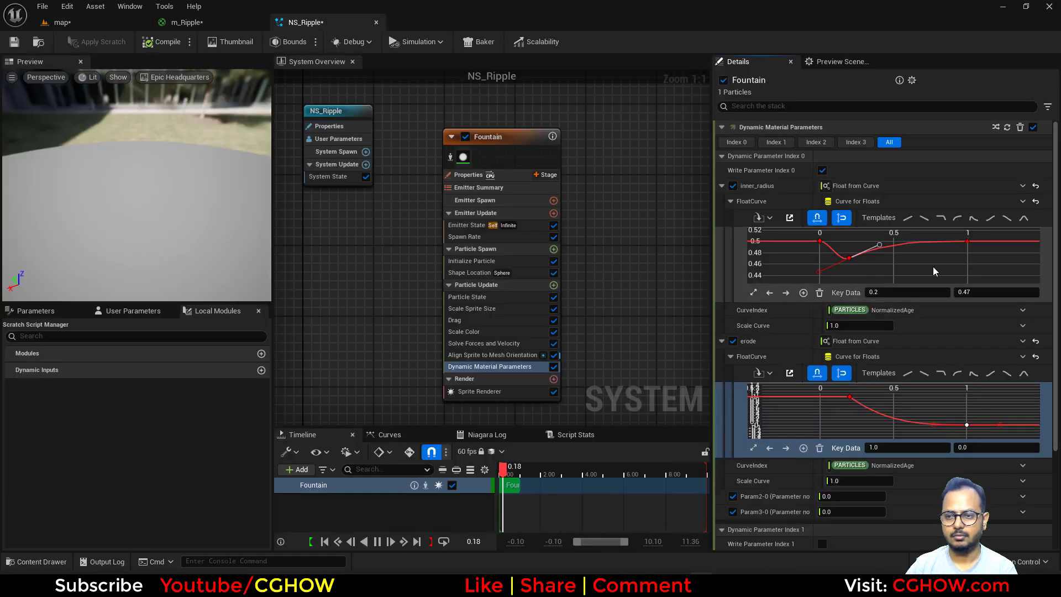
pyautogui.click(967, 241)
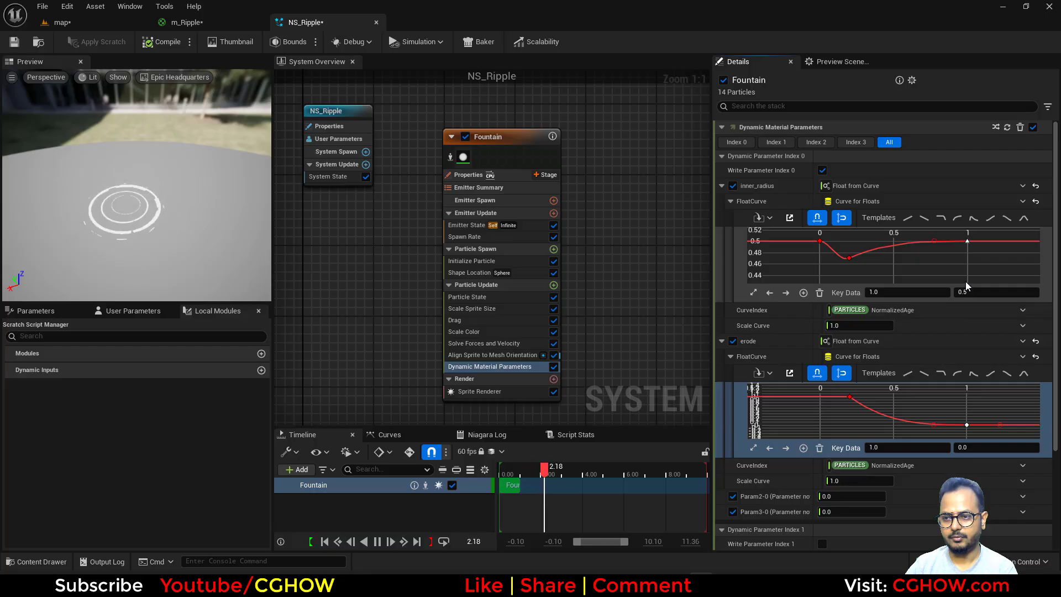
pyautogui.write('0.6')
pyautogui.press('Return')
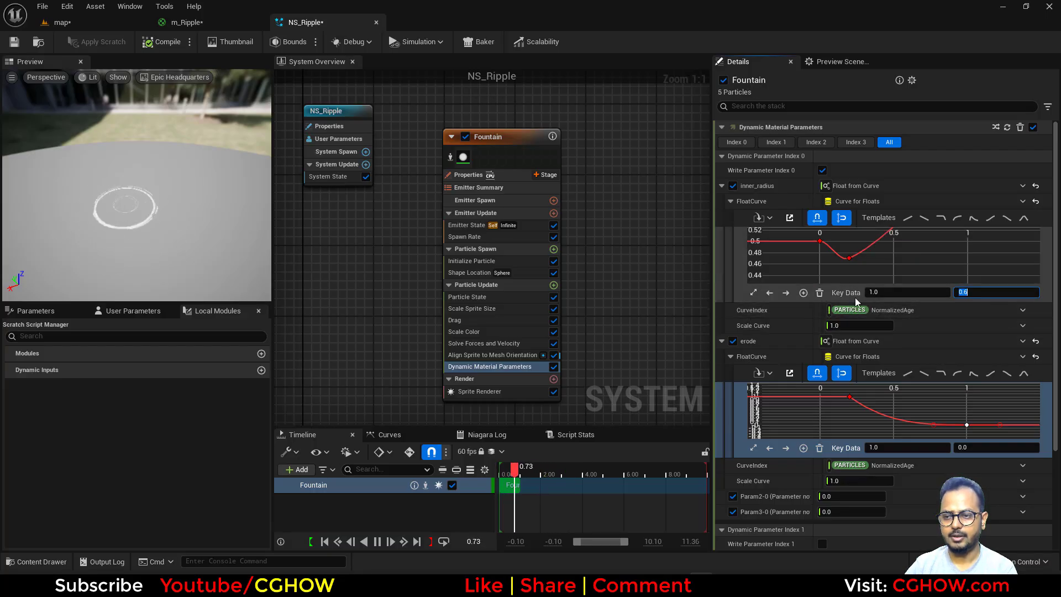
pyautogui.click(753, 292)
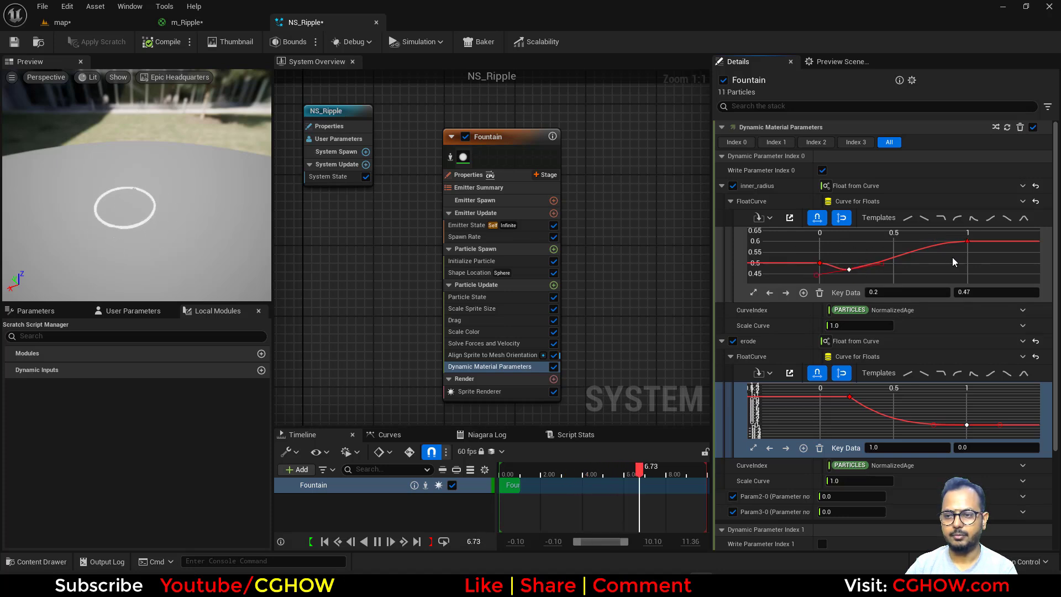
pyautogui.click(74, 16)
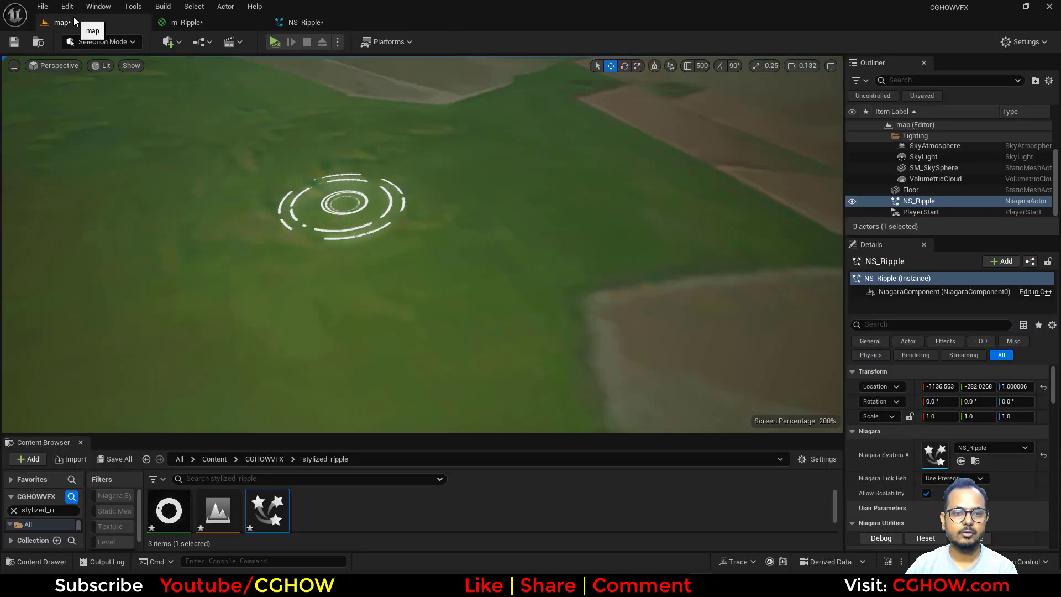
# Step: Set the inner_radius curve key at 1.0 to the value 0.51 in NS_Ripple and inspect the ripple in the map
pyautogui.click(293, 22)
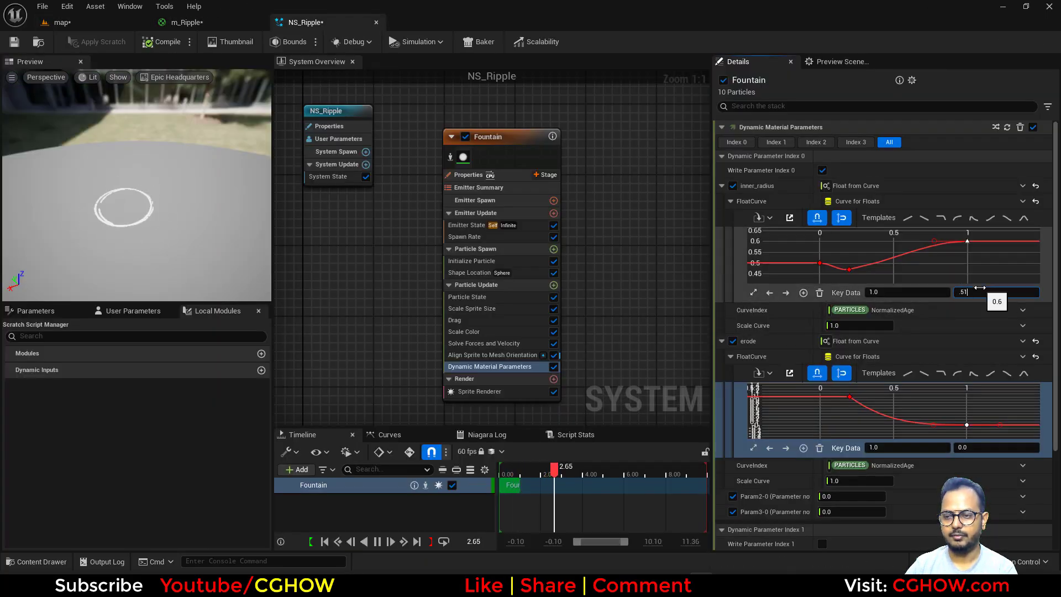
pyautogui.click(979, 288)
pyautogui.write('.51')
pyautogui.press('Return')
pyautogui.click(96, 18)
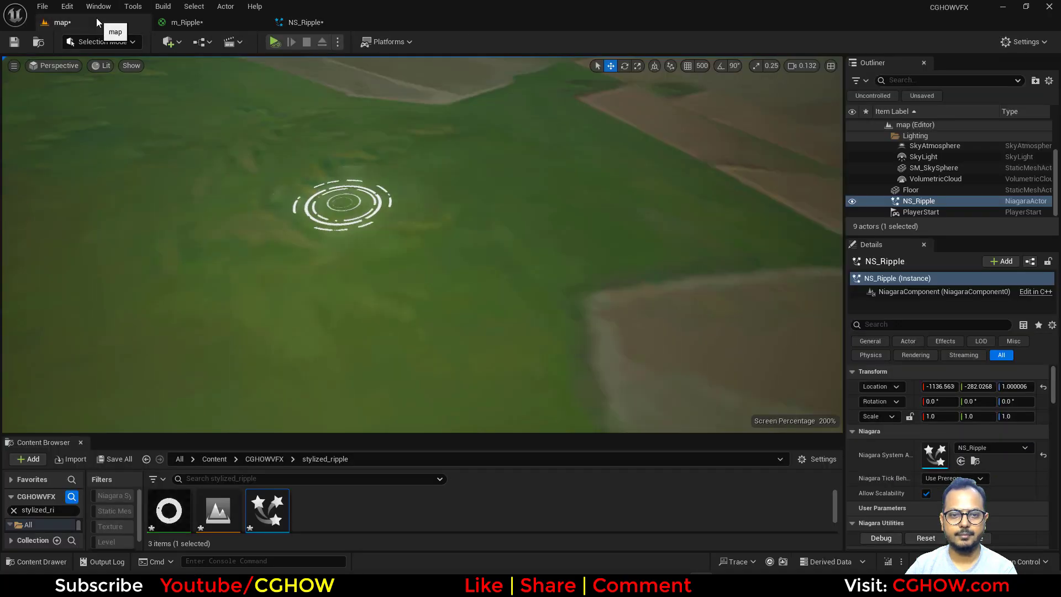
pyautogui.click(298, 22)
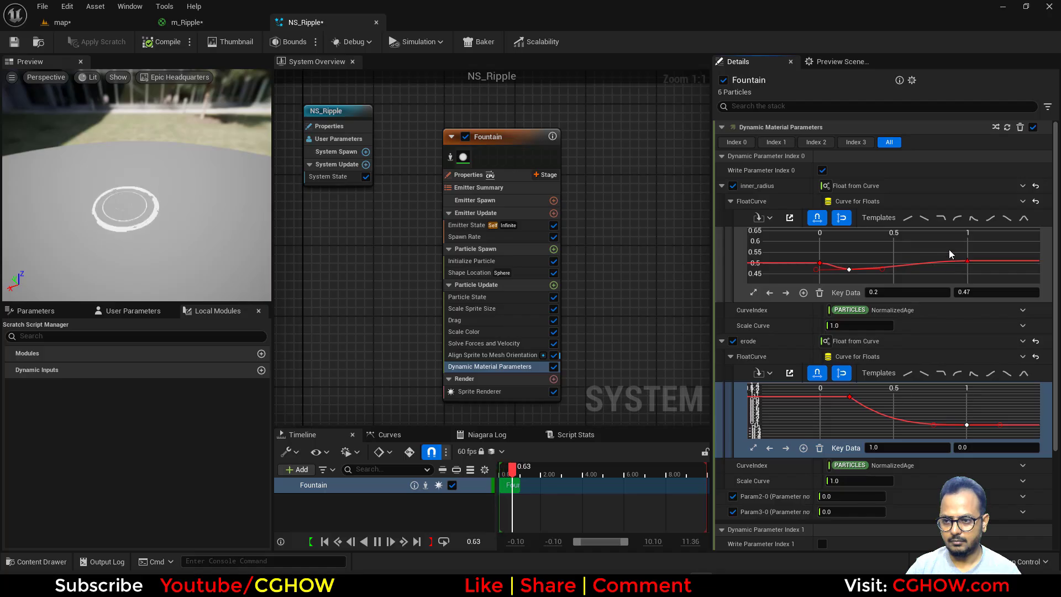
pyautogui.click(105, 22)
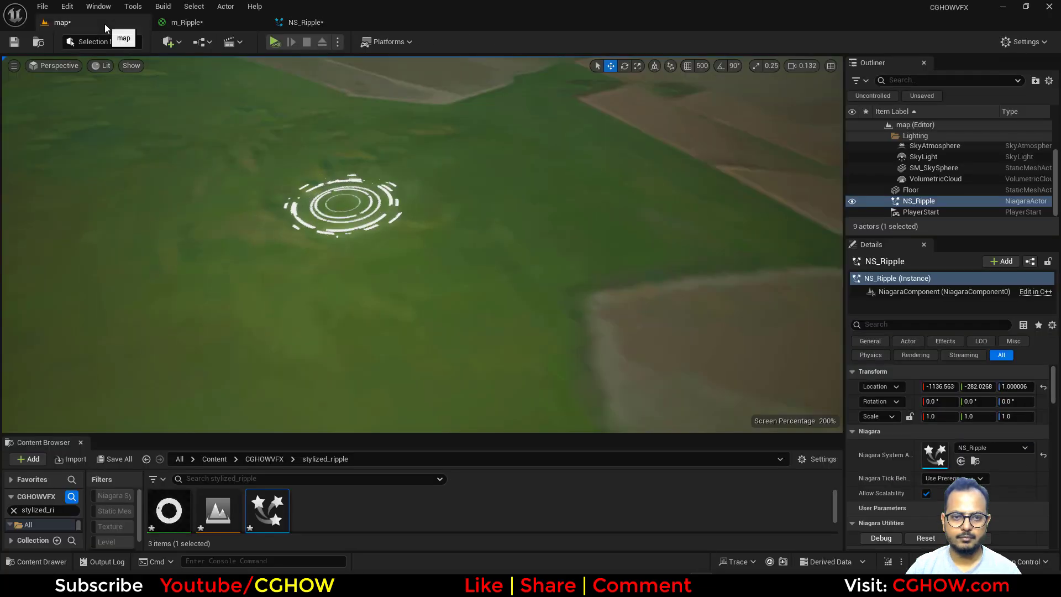
# Step: Set the time of the erode curve key with value 1.0 to 0.4 and view the ripple in the map
pyautogui.click(299, 22)
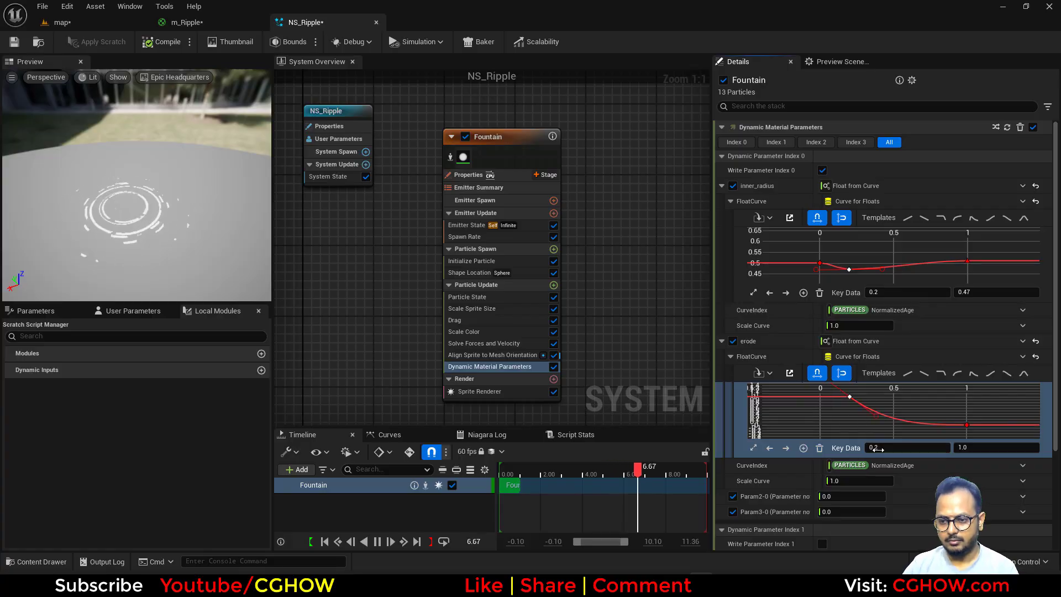
pyautogui.write('0.4')
pyautogui.press('Return')
pyautogui.click(65, 25)
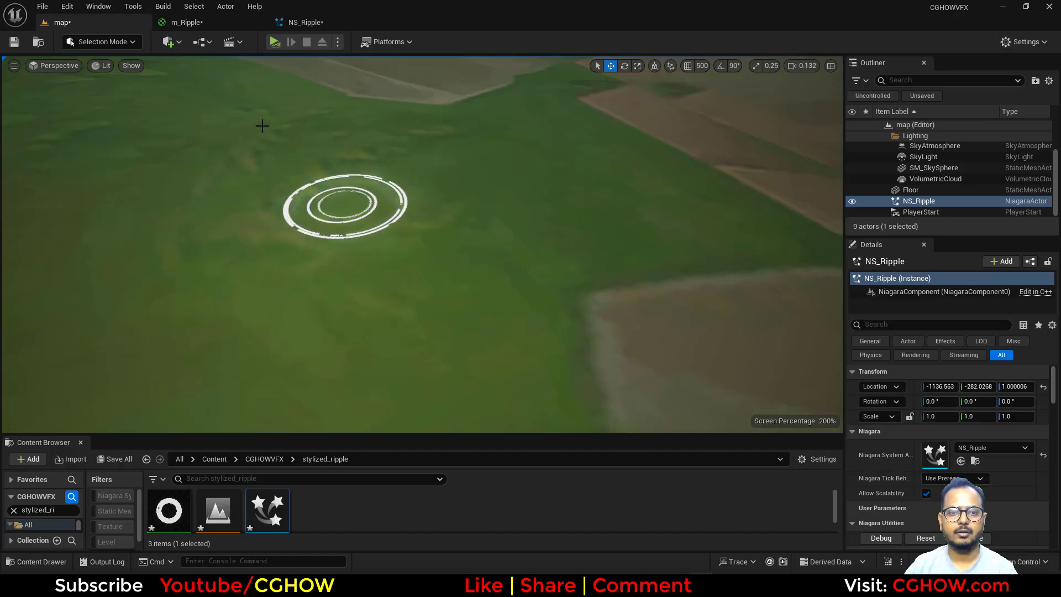
# Step: In m_Ripple, insert a Multiply between TexCoord and BreakOutFloat2Components, with the Dynamic Parameter's Param3 feeding its B input
pyautogui.click(305, 22)
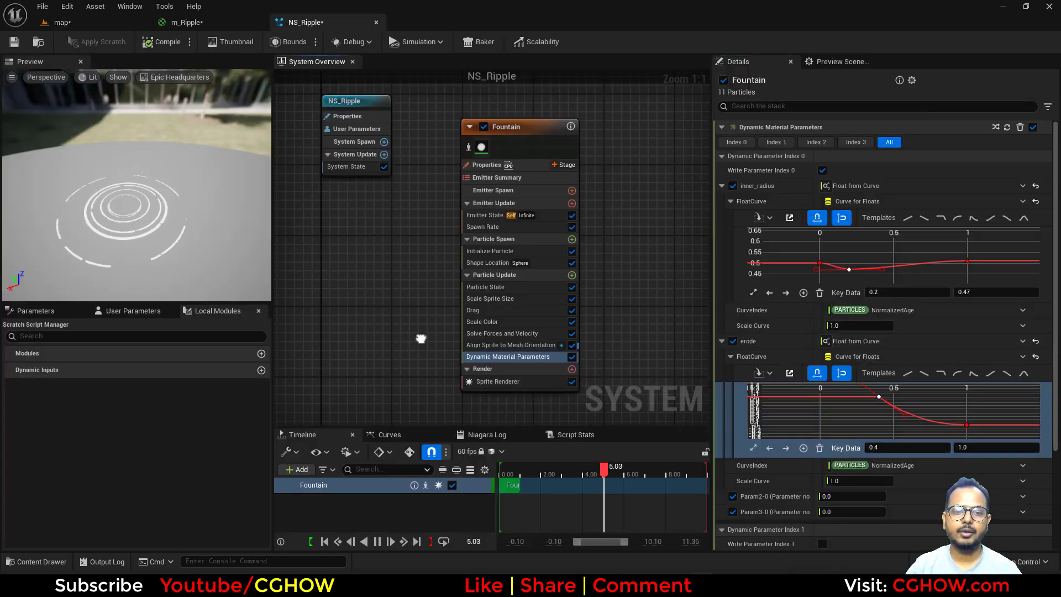
pyautogui.click(187, 22)
pyautogui.moveTo(769, 405); pyautogui.dragTo(846, 405, button='right')
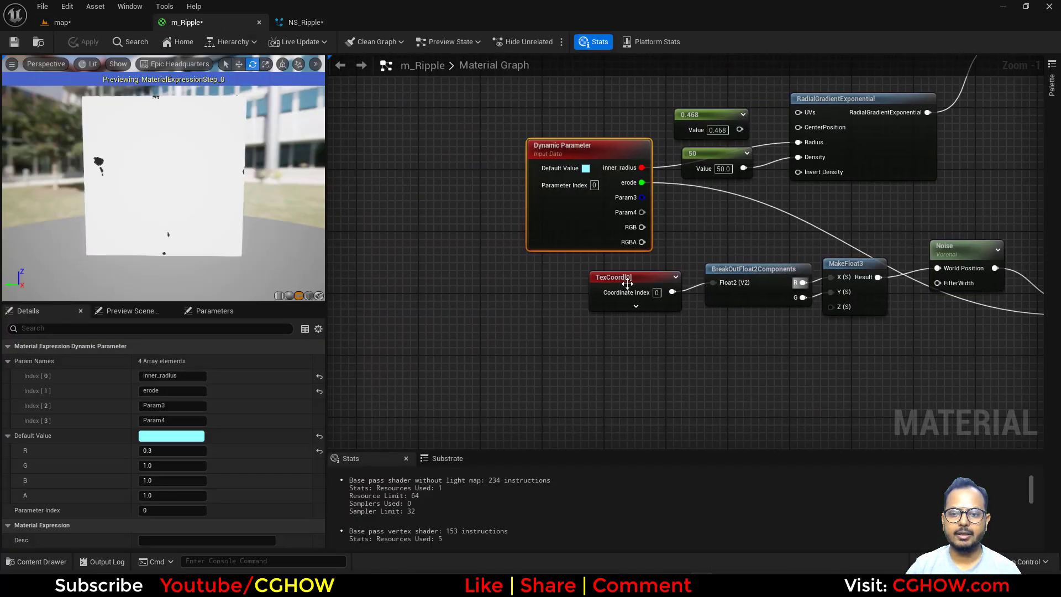
pyautogui.moveTo(592, 279); pyautogui.dragTo(554, 287)
pyautogui.moveTo(680, 336); pyautogui.dragTo(615, 355, button='right')
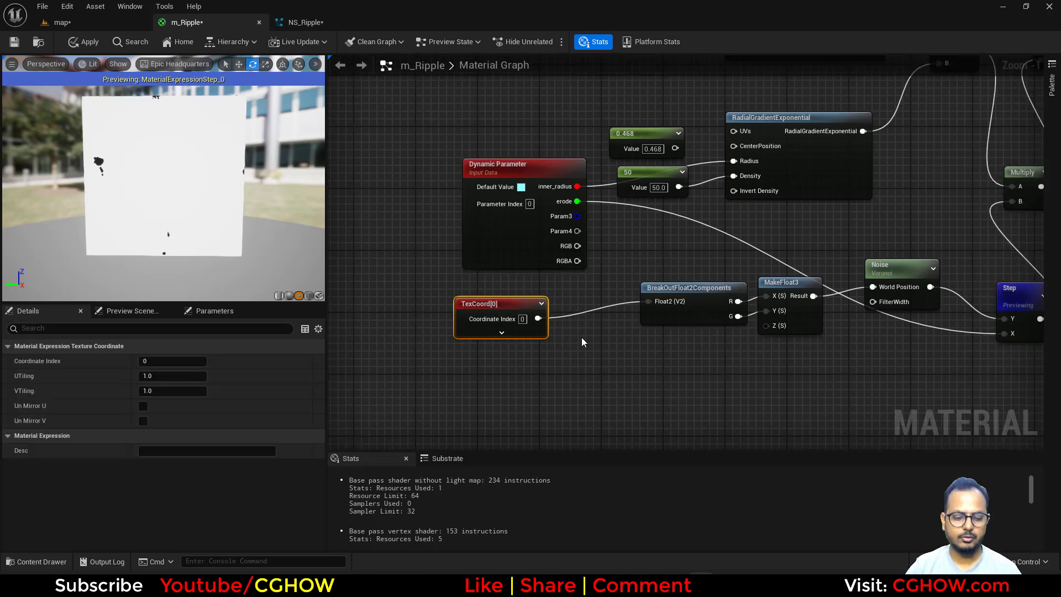
pyautogui.press('m')
pyautogui.click(578, 328)
pyautogui.moveTo(539, 318); pyautogui.dragTo(654, 313)
pyautogui.moveTo(587, 365); pyautogui.dragTo(561, 271)
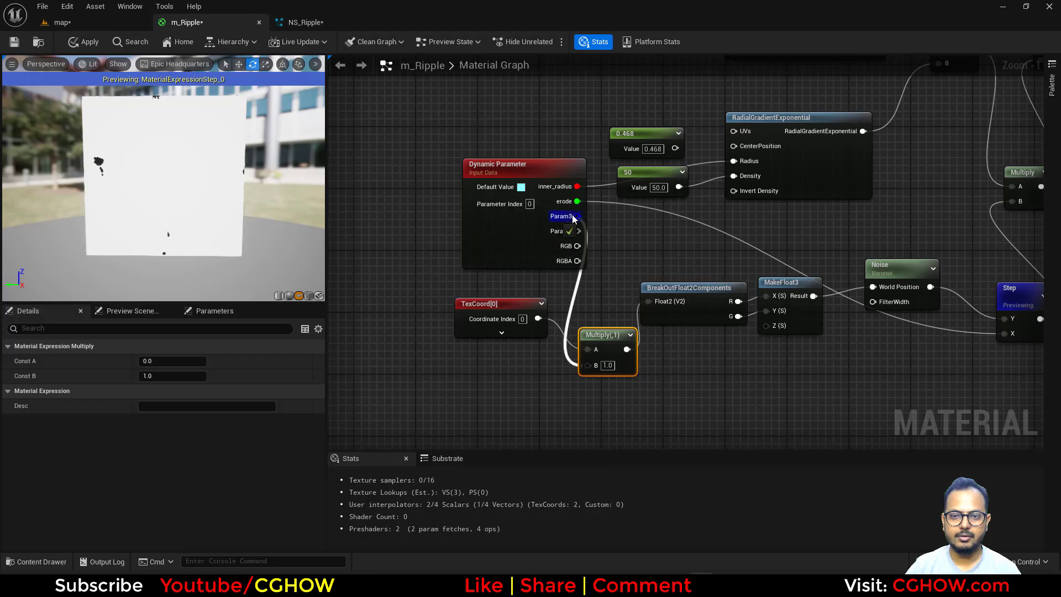
pyautogui.moveTo(572, 216); pyautogui.dragTo(573, 217)
# Step: Rename the Dynamic Parameter's Param3 to tile and apply the material changes
pyautogui.click(512, 224)
pyautogui.moveTo(177, 406); pyautogui.dragTo(116, 403)
pyautogui.write('t')
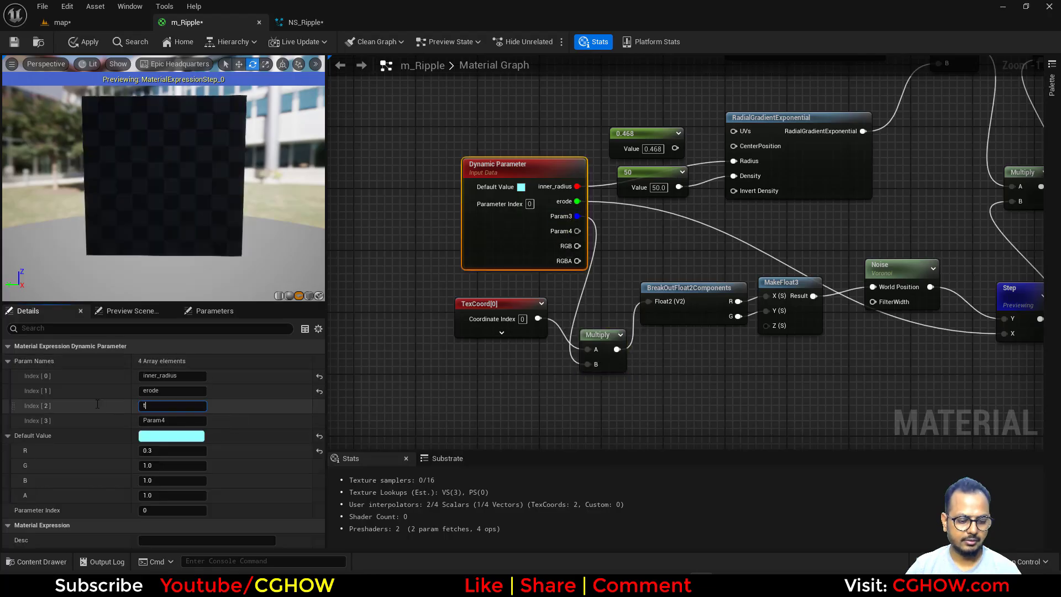
pyautogui.write('ile')
pyautogui.click(82, 42)
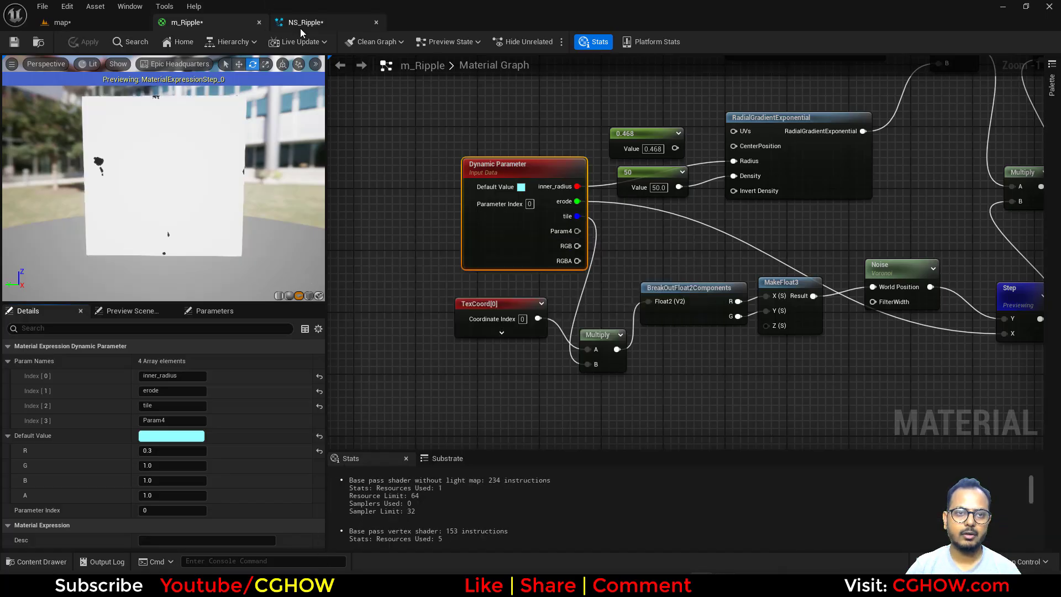
# Step: Refresh the Dynamic Material Parameters module in NS_Ripple and set the tile parameter to 5.0
pyautogui.click(300, 25)
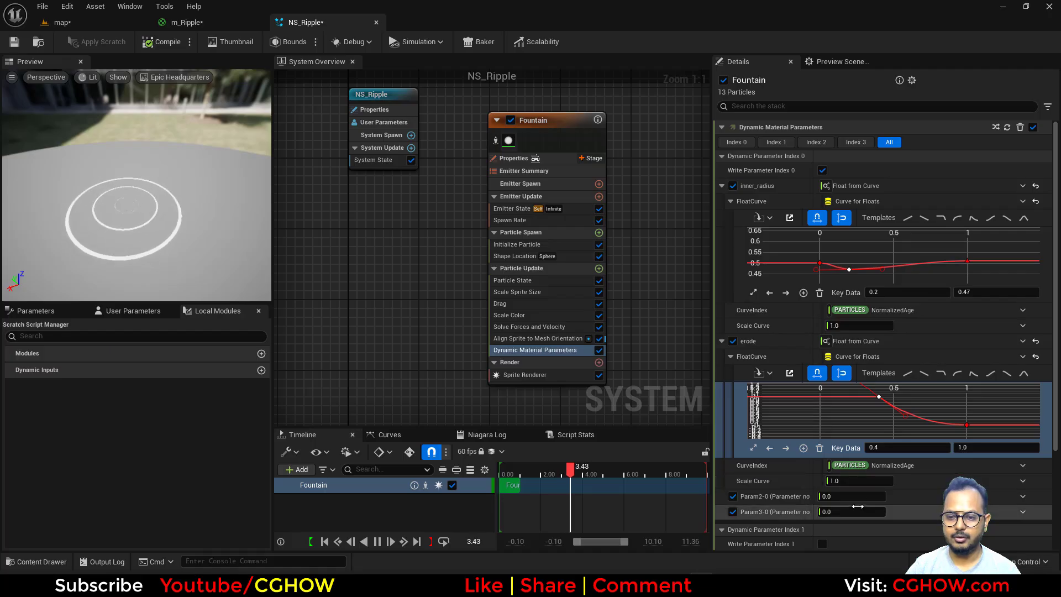
pyautogui.click(1006, 129)
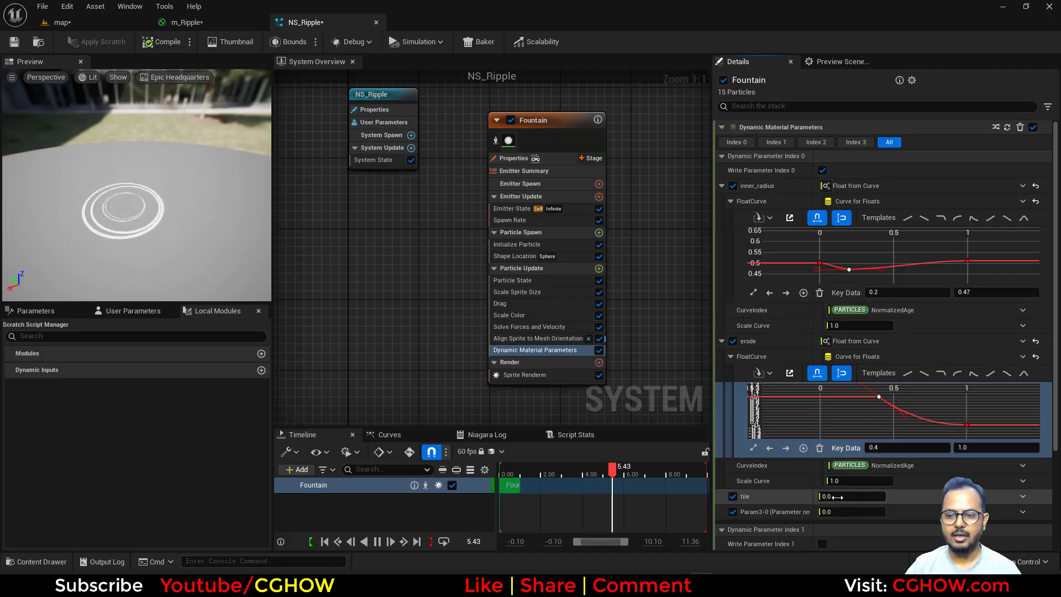
pyautogui.click(843, 497)
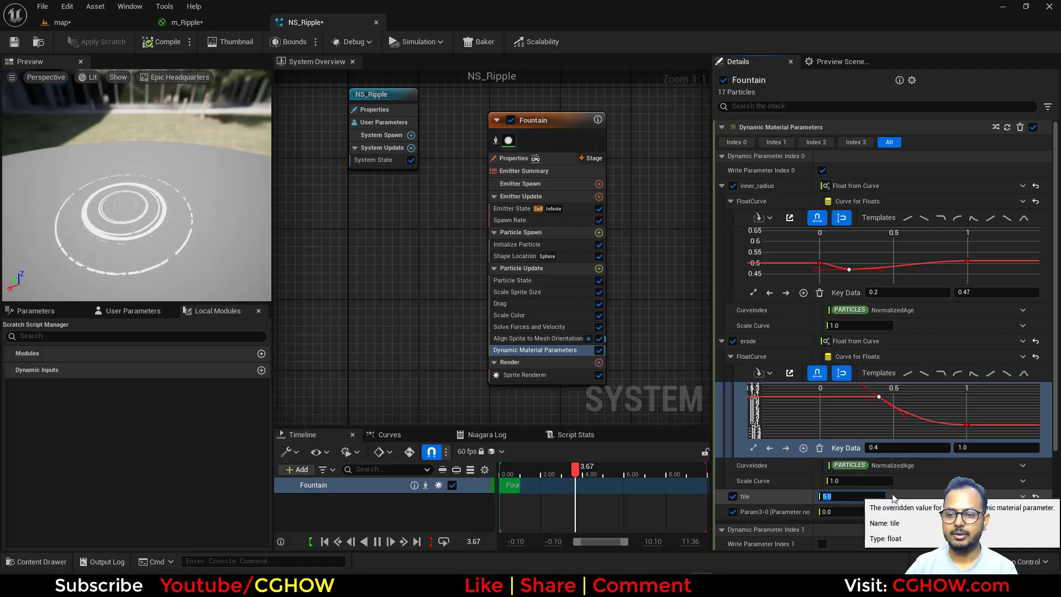
# Step: Drive the tile parameter with a Random Range Float from 1.0 to 3.0 and view the ripple in the map
pyautogui.click(1021, 496)
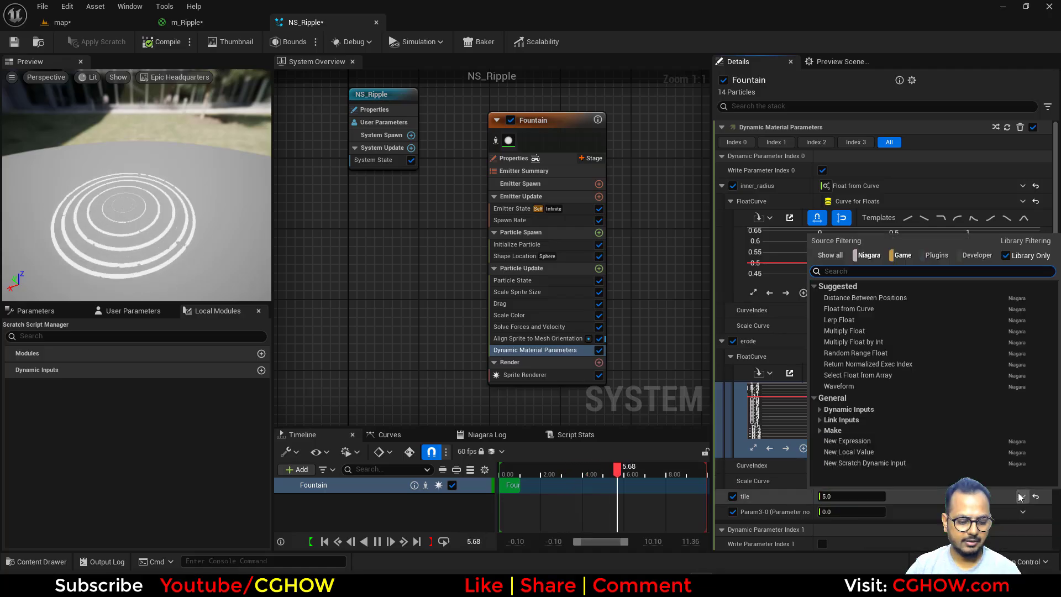
pyautogui.write('uni')
pyautogui.click(855, 298)
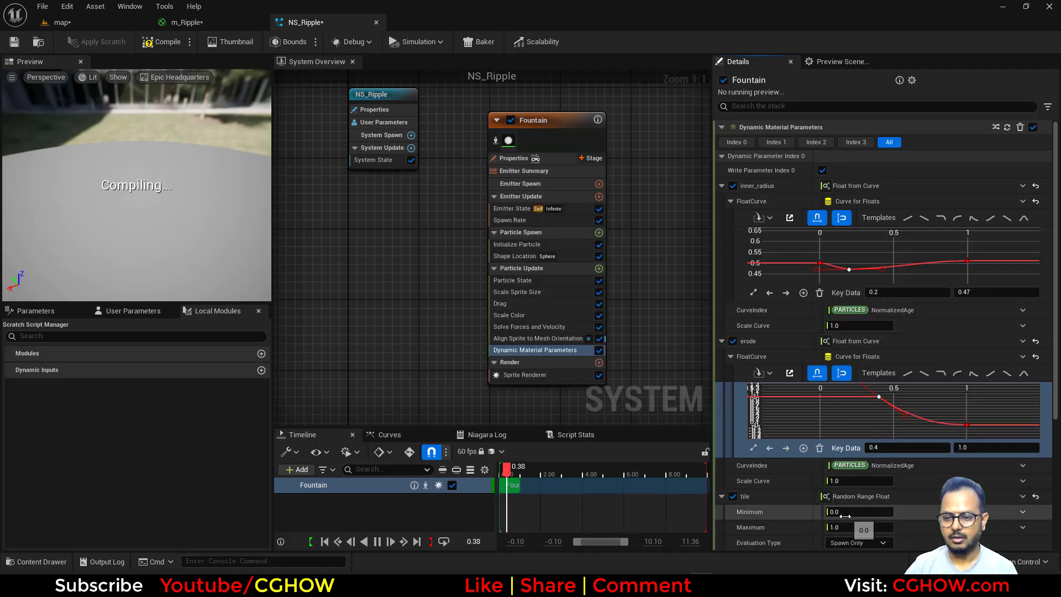
pyautogui.click(849, 512)
pyautogui.write('1')
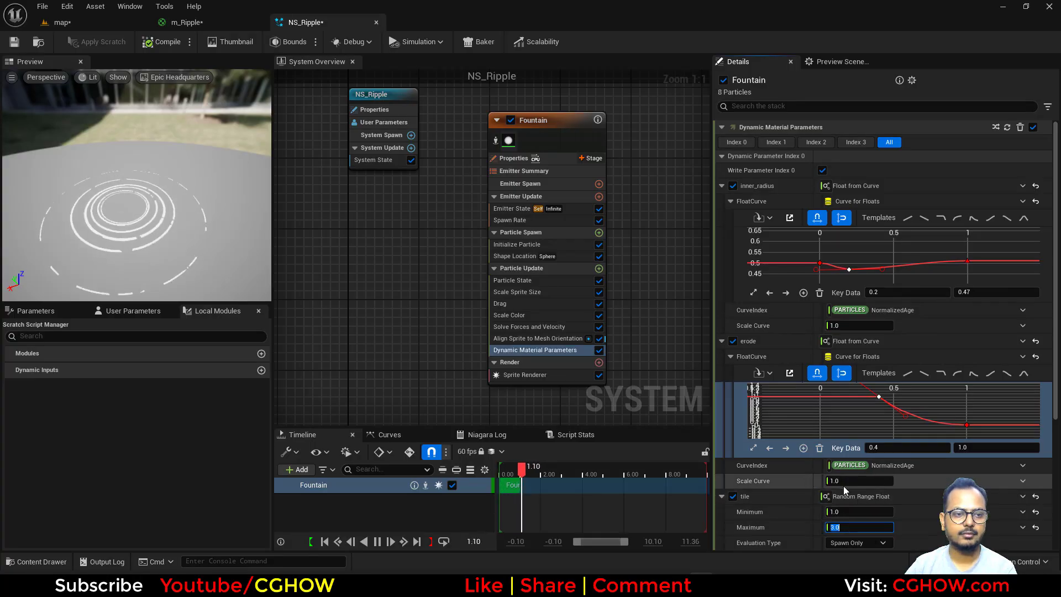
pyautogui.click(61, 22)
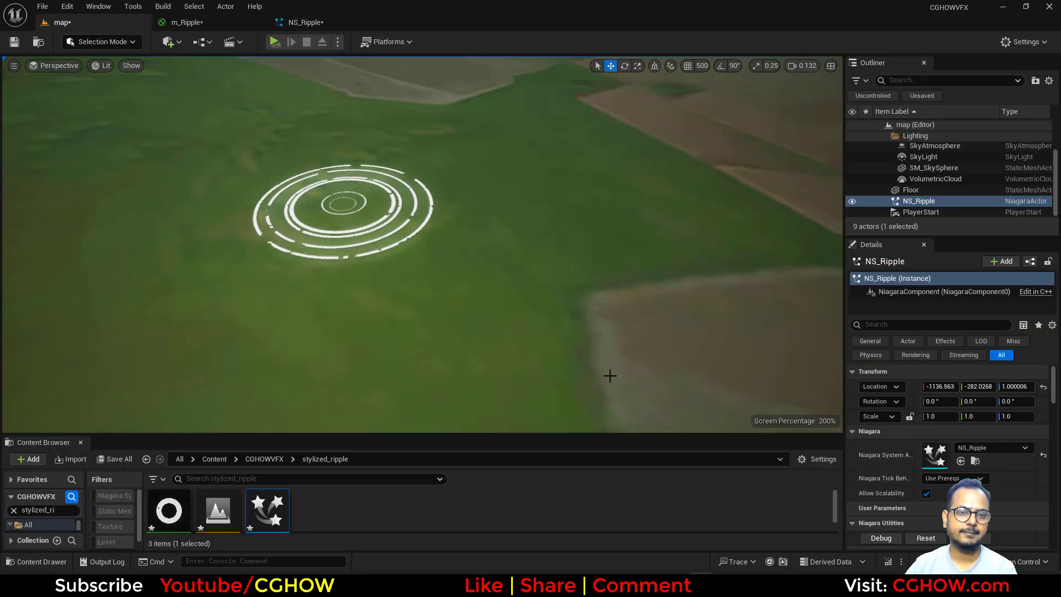
# Step: Set Initialize Particle's color to light blue D2EBFF and its Color Mode to Random Hue/Saturation/Value with a Hue Shift Range of -0.1 to 0.1
pyautogui.click(303, 23)
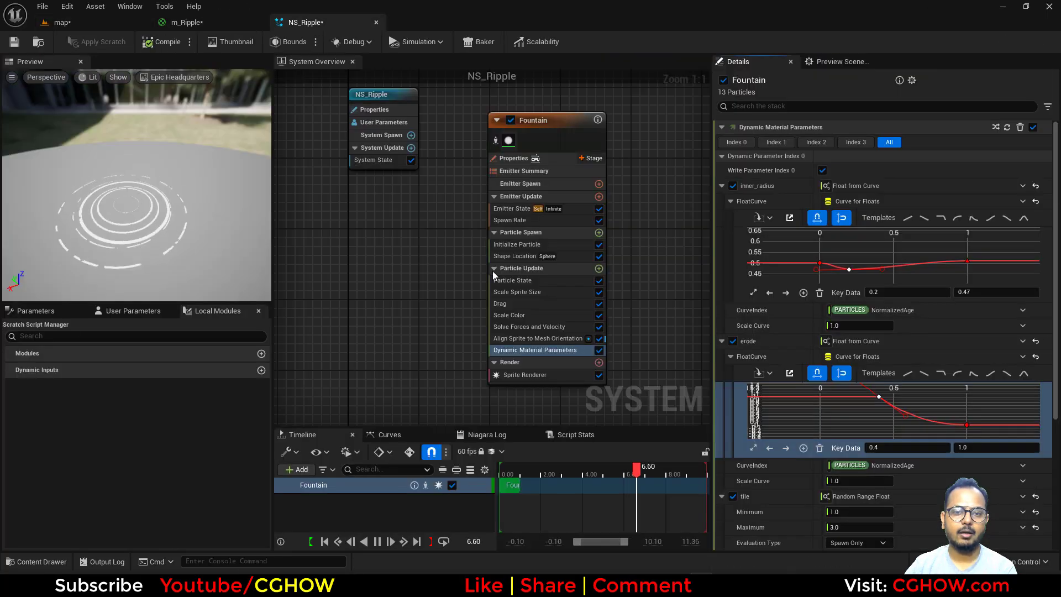
pyautogui.click(519, 244)
pyautogui.click(872, 232)
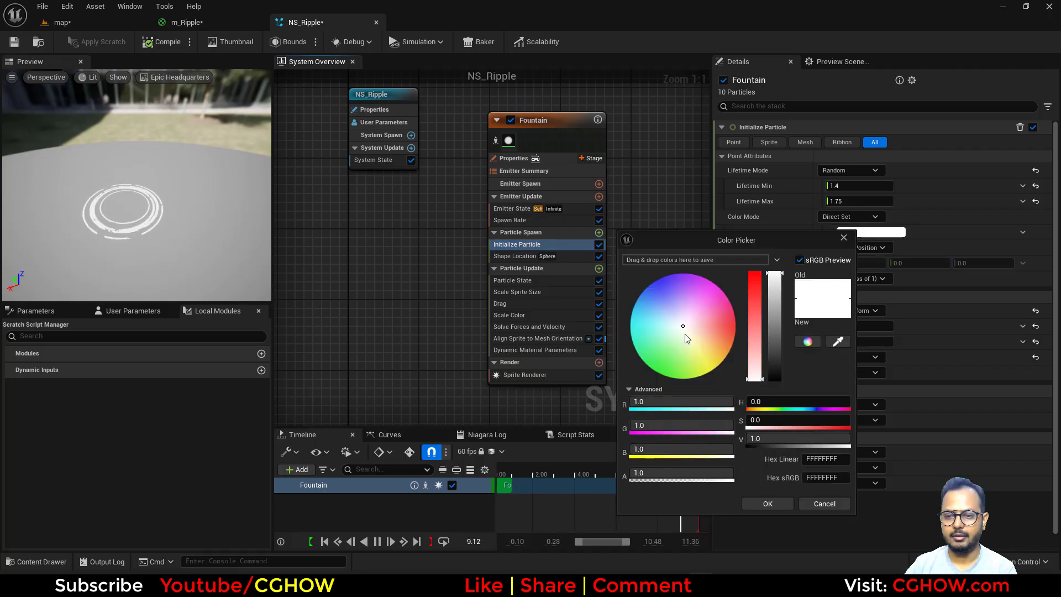
pyautogui.click(668, 322)
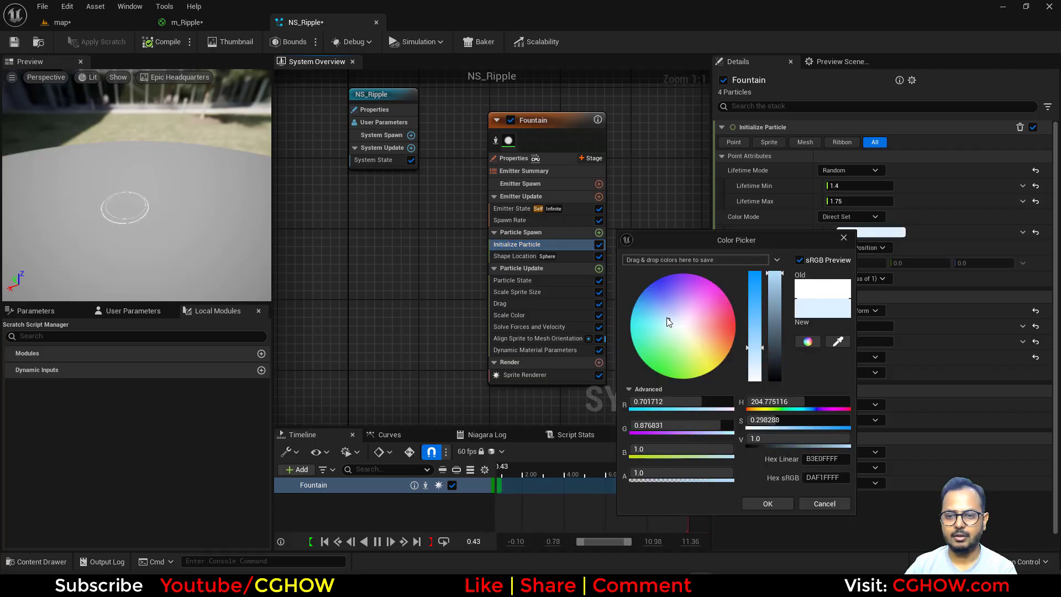
pyautogui.click(770, 502)
pyautogui.click(849, 217)
pyautogui.click(829, 296)
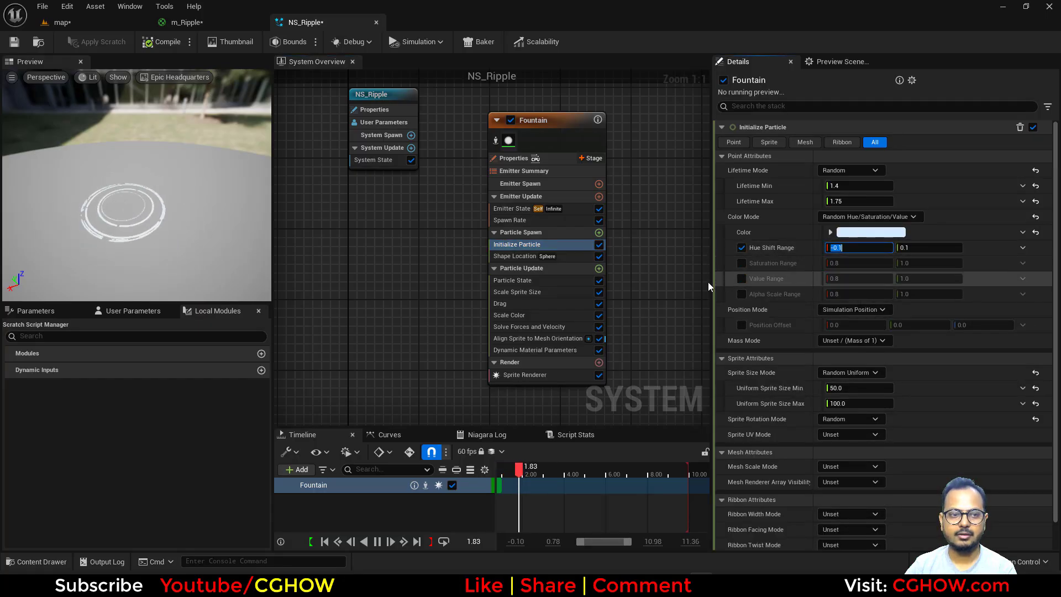
# Step: Enable Initialize Particle's Saturation Range at 0.5 to 2.0 and Value Range at 0.5 to 1.0, and view the ripple in the map
pyautogui.click(742, 263)
pyautogui.click(741, 279)
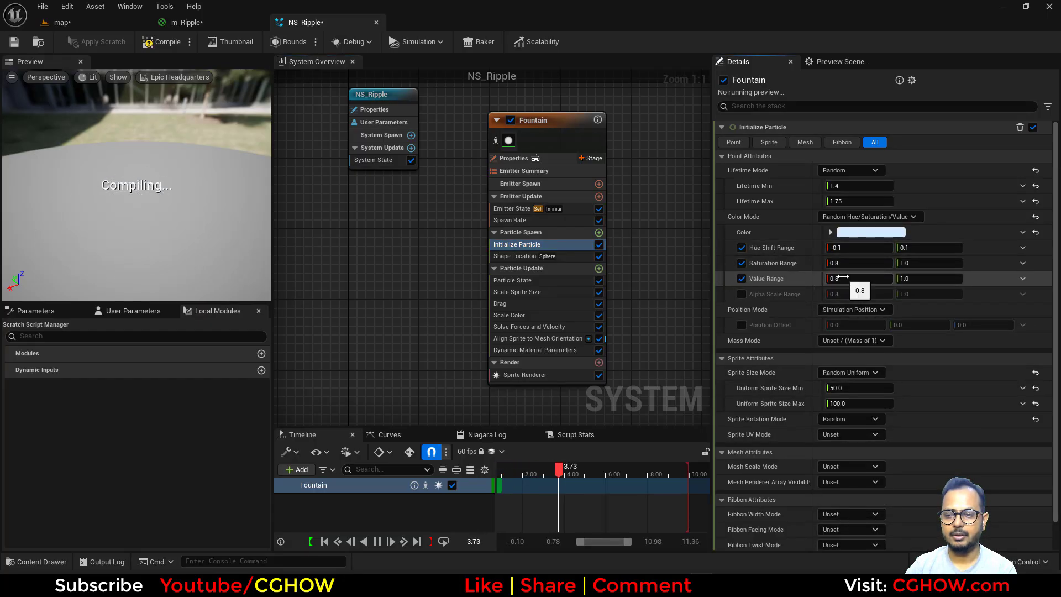
pyautogui.click(857, 262)
pyautogui.write('.5')
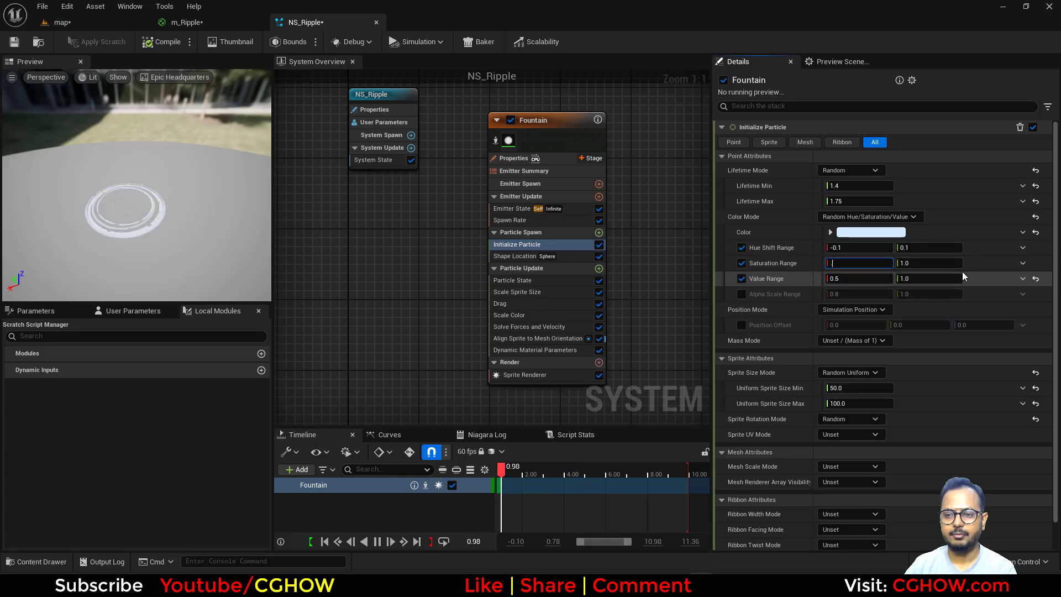
pyautogui.press('Return')
pyautogui.write('2')
pyautogui.press('Return')
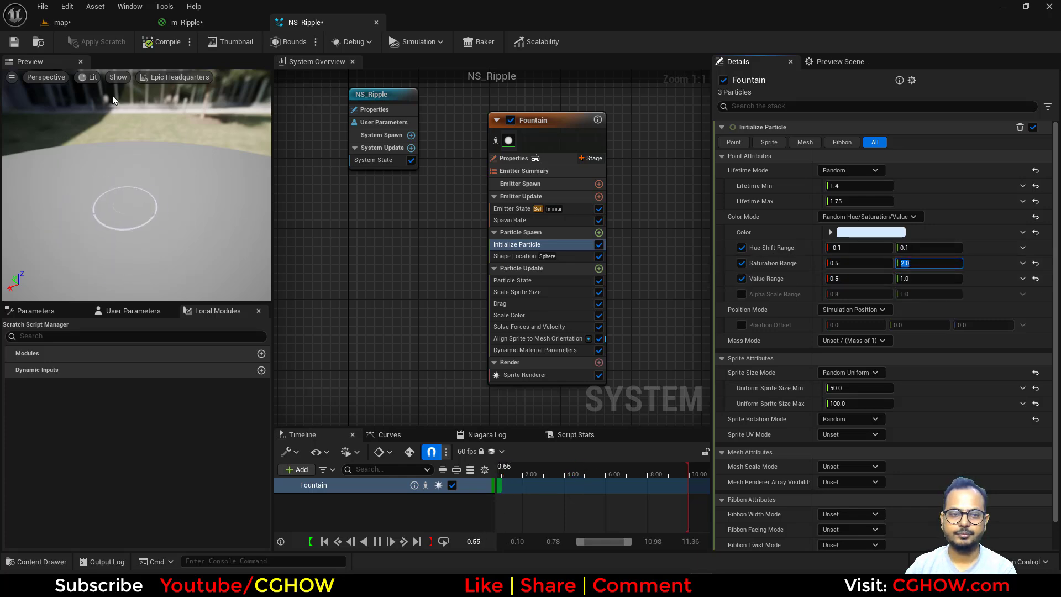
pyautogui.click(80, 26)
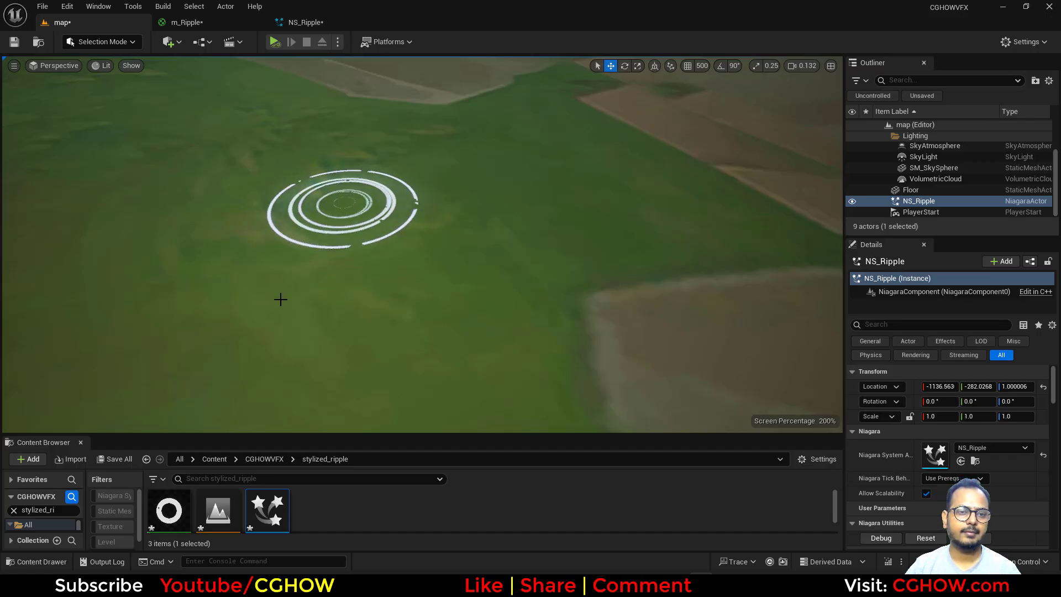
# Step: Duplicate the Fountain emitter beside the original in NS_Ripple
pyautogui.click(322, 22)
pyautogui.moveTo(446, 146); pyautogui.dragTo(308, 159, button='right')
pyautogui.click(427, 132)
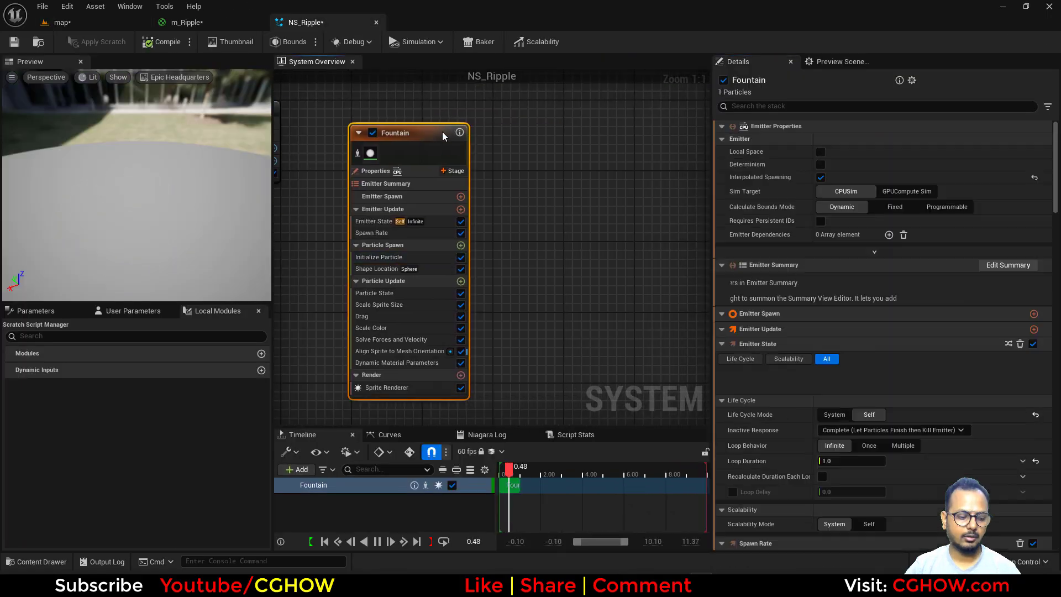
pyautogui.click(535, 154)
pyautogui.hotkey('ctrl', 'v')
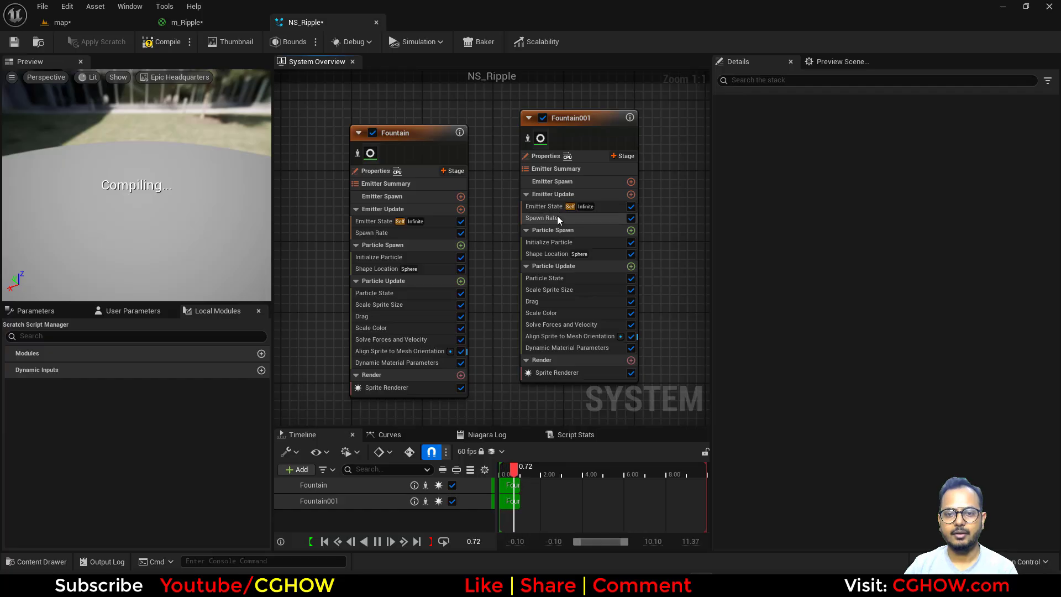
# Step: Set the Uniform Curve Scale of Fountain001's Scale Sprite Size to 2.0 and view the ripple in the map
pyautogui.click(557, 218)
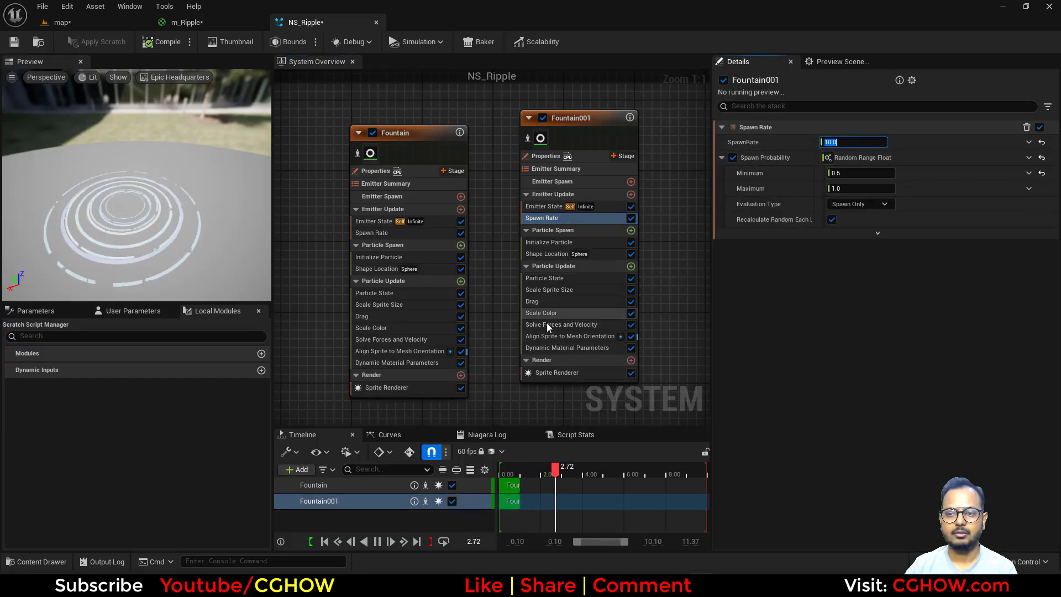
pyautogui.click(562, 290)
pyautogui.click(861, 282)
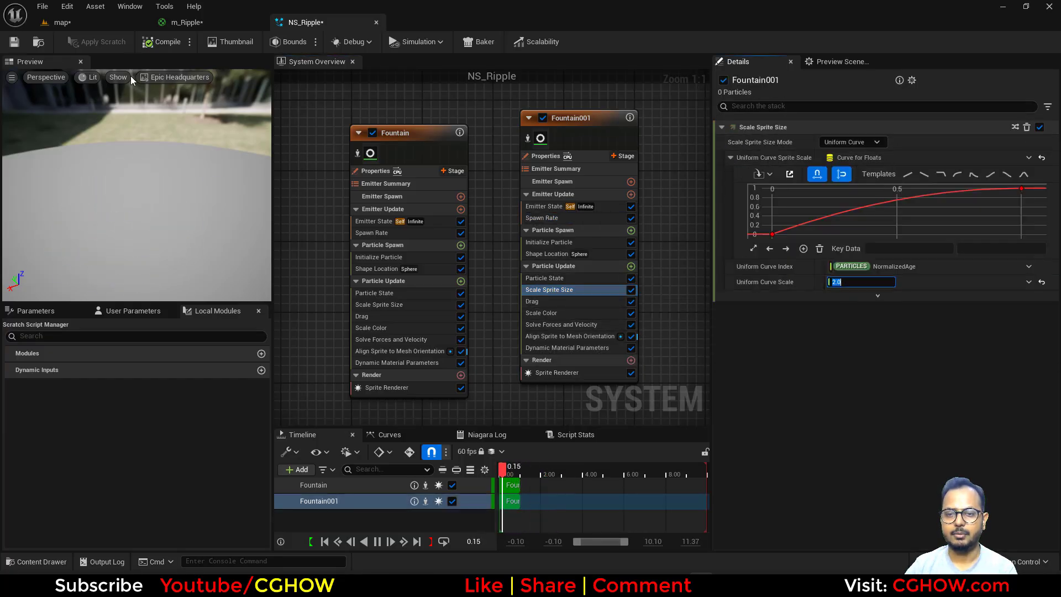
pyautogui.click(112, 21)
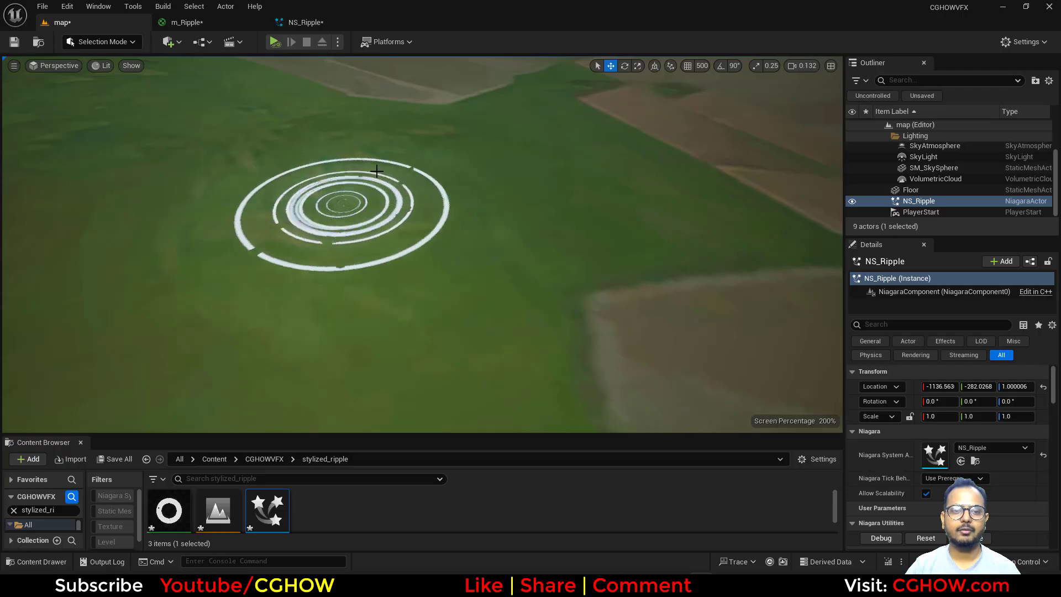
# Step: Adjust Fountain's spawn rate, set Fountain001's SpawnRate to 3.0, and view the ripple in the map
pyautogui.click(291, 23)
pyautogui.click(382, 233)
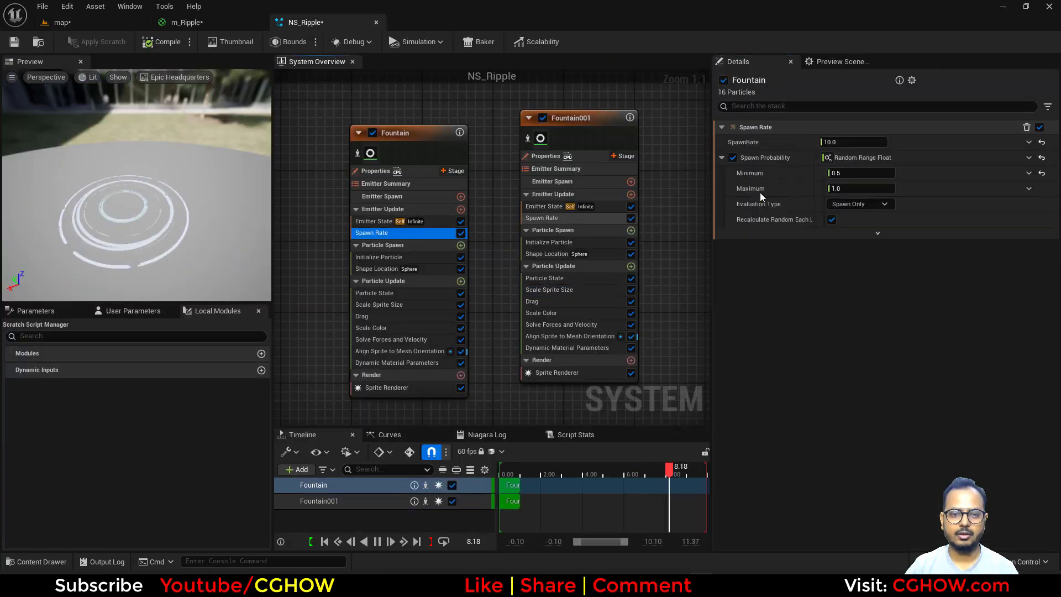
pyautogui.click(841, 142)
pyautogui.click(579, 217)
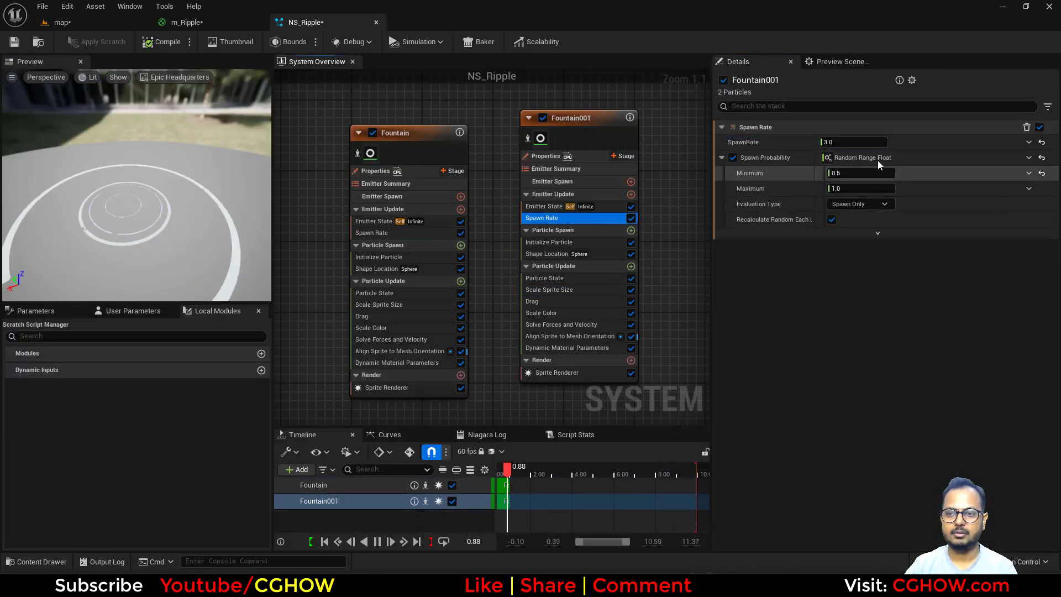
pyautogui.click(109, 23)
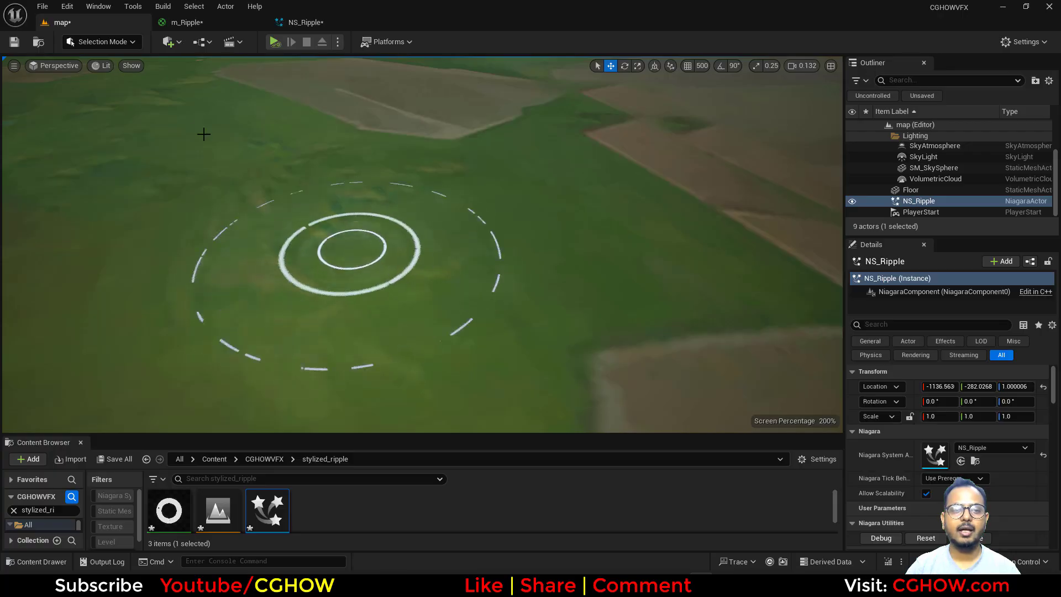
pyautogui.click(219, 23)
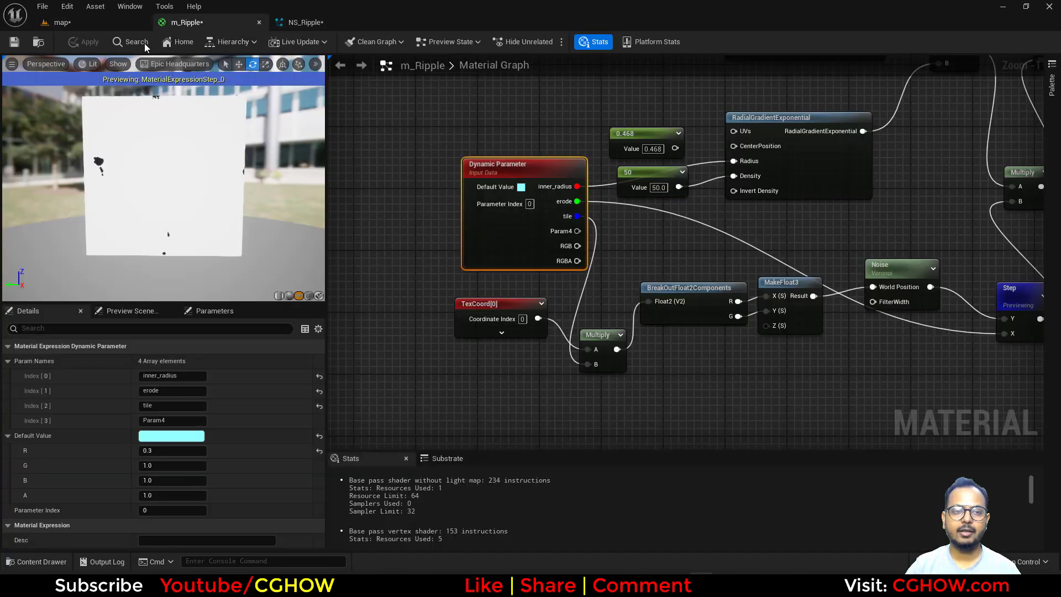
pyautogui.click(61, 22)
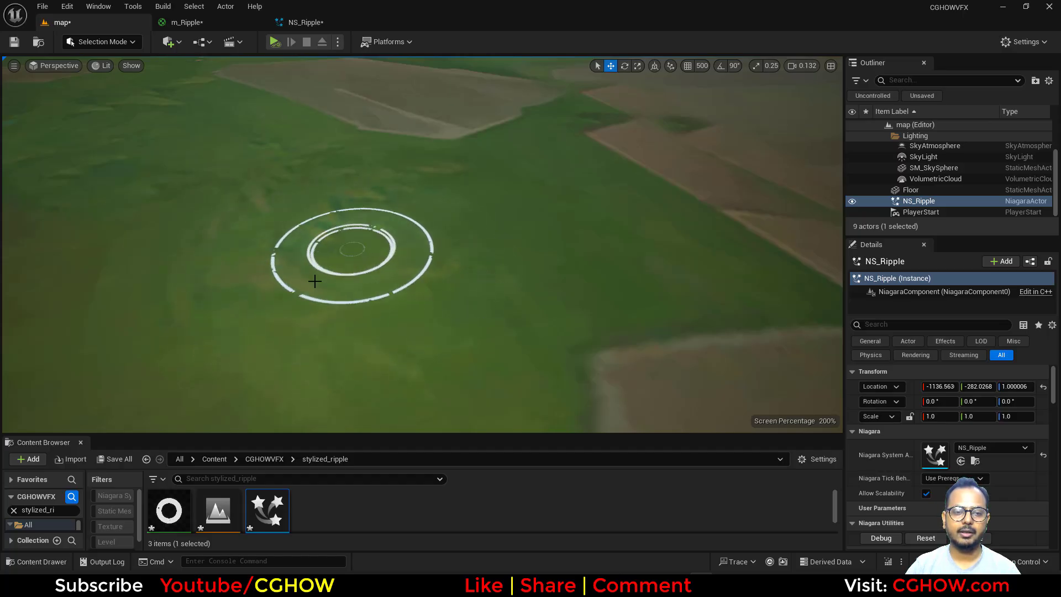
pyautogui.click(334, 22)
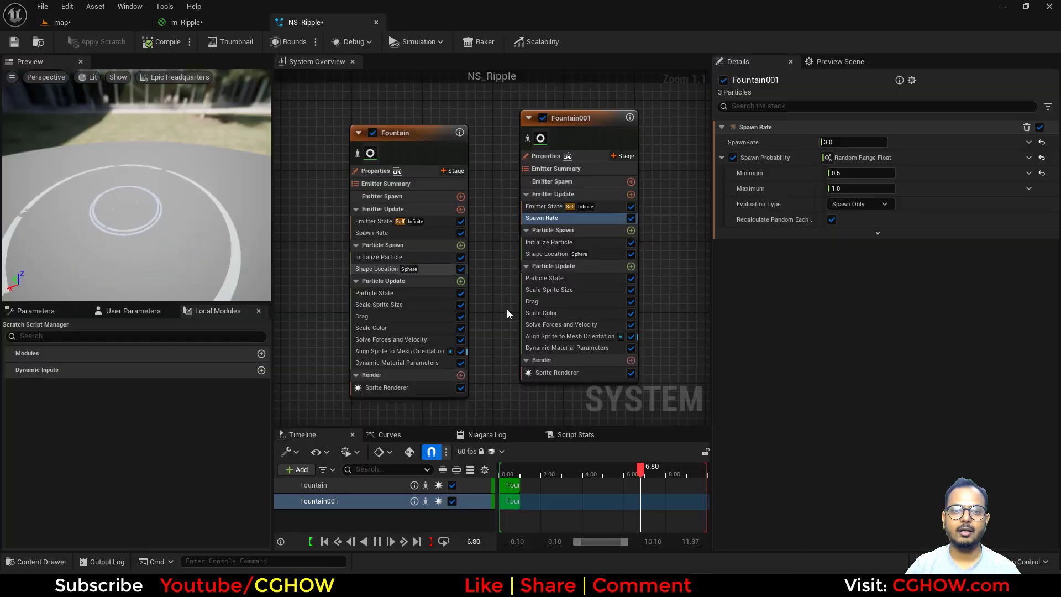
# Step: In m_Ripple, delete the unused 0.468 constant and reposition the Dynamic Parameter and second RadialGradientExponential nodes
pyautogui.click(214, 24)
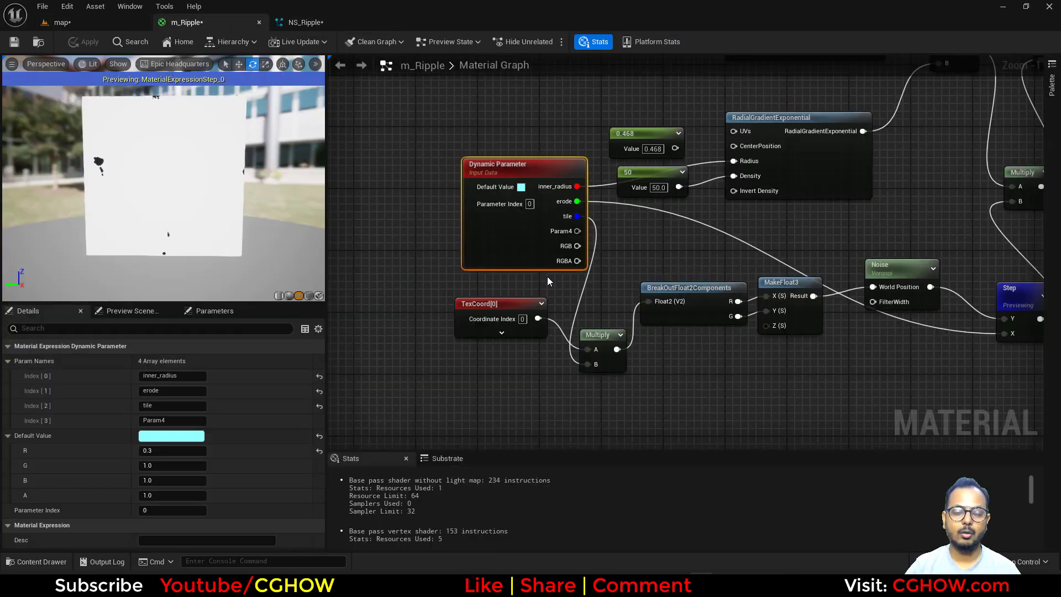
pyautogui.moveTo(562, 271); pyautogui.dragTo(584, 525, button='right')
pyautogui.moveTo(541, 402); pyautogui.dragTo(521, 300, button='right')
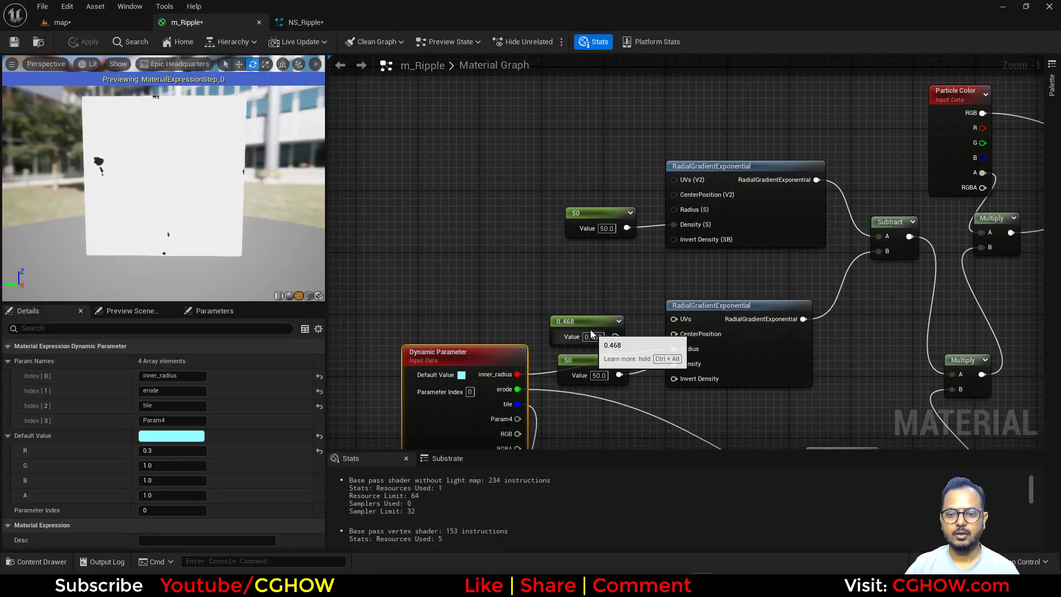
pyautogui.click(591, 331)
pyautogui.press('Delete')
pyautogui.click(702, 347)
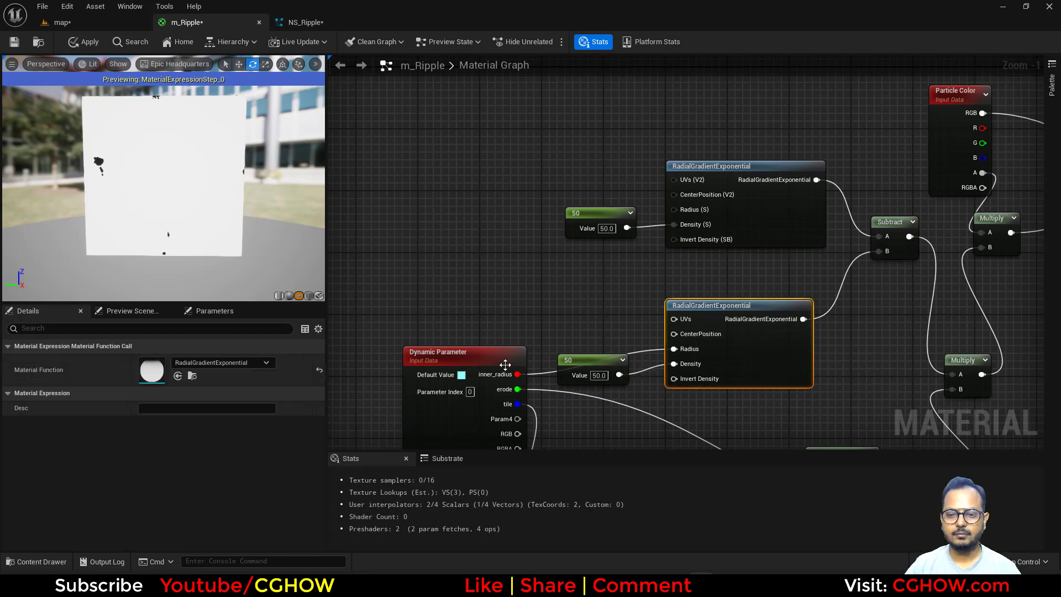
pyautogui.moveTo(505, 364); pyautogui.dragTo(436, 326)
pyautogui.moveTo(749, 337); pyautogui.dragTo(756, 321)
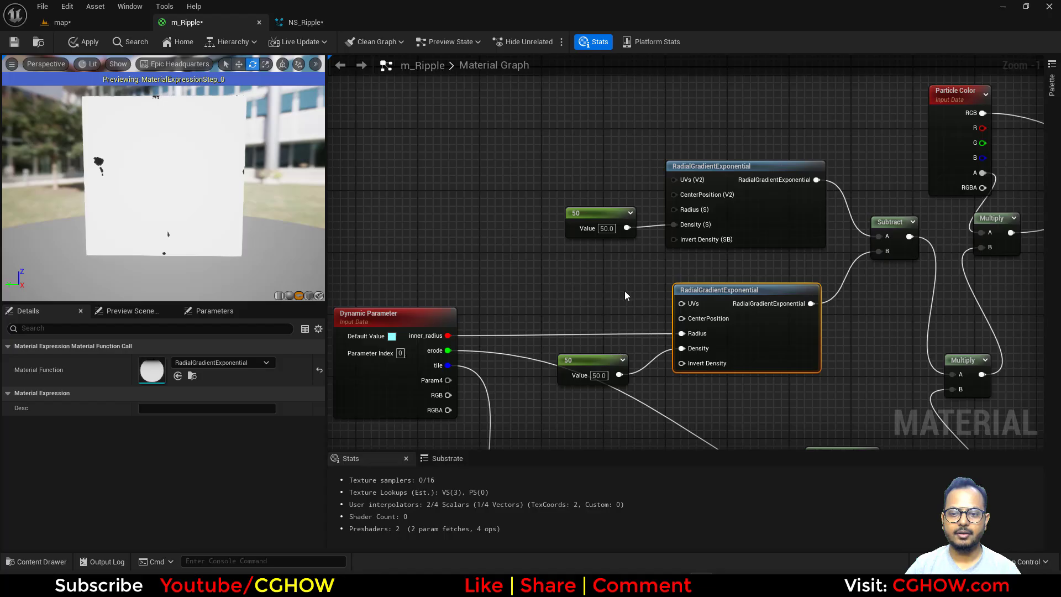
# Step: Add a TexCoord feeding an Add node, and connect the Add output to the UVs of both RadialGradientExponential nodes
pyautogui.moveTo(610, 305); pyautogui.dragTo(554, 134, button='right')
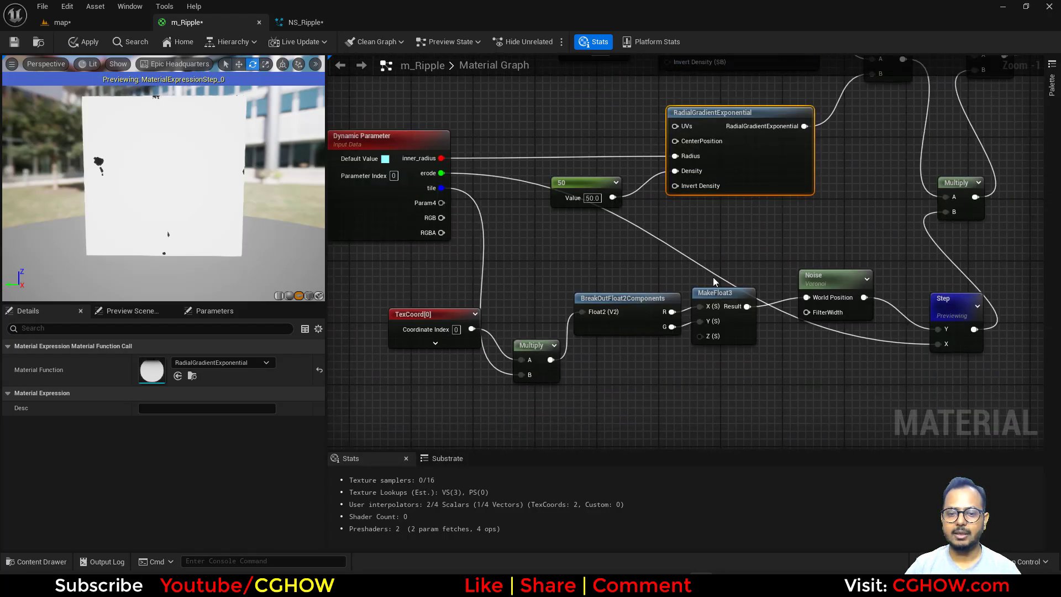
pyautogui.moveTo(713, 277); pyautogui.dragTo(766, 425, button='right')
pyautogui.click(566, 217)
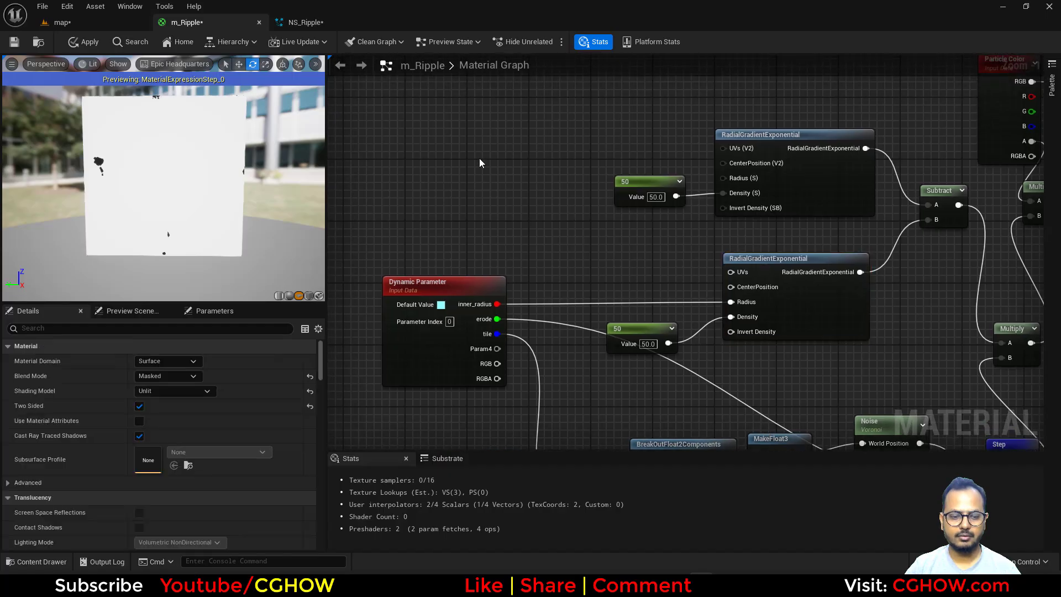
pyautogui.moveTo(594, 270); pyautogui.dragTo(536, 305, button='right')
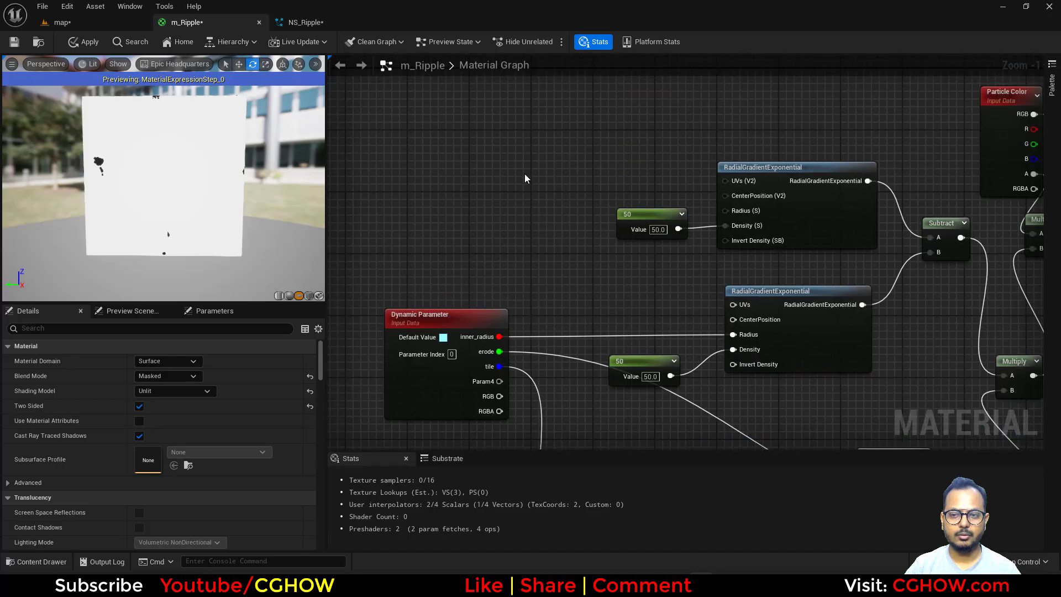
pyautogui.press('u')
pyautogui.click(459, 175)
pyautogui.moveTo(524, 178); pyautogui.dragTo(575, 171)
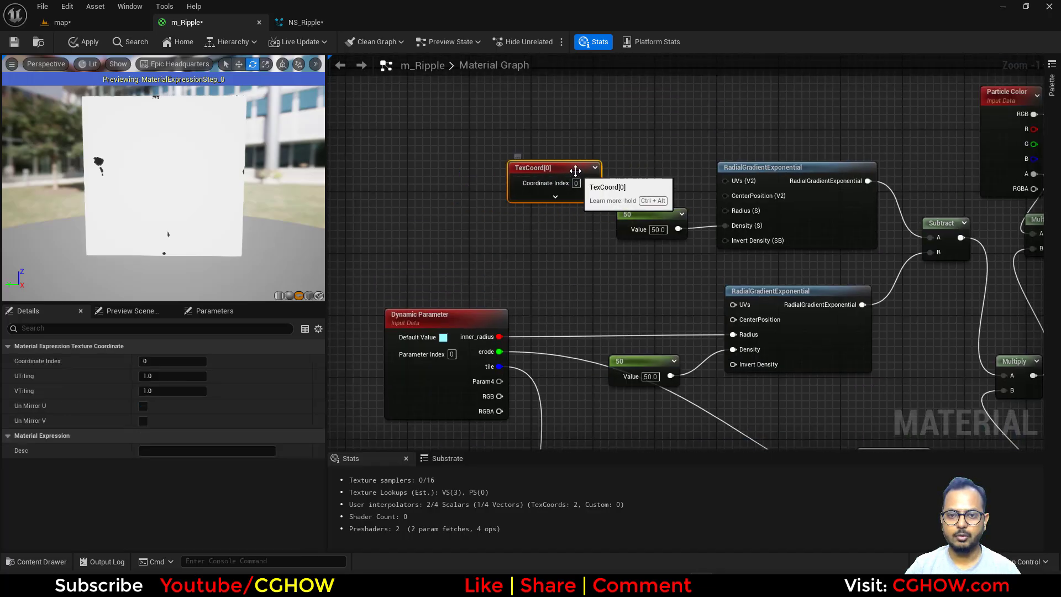
pyautogui.moveTo(475, 182); pyautogui.dragTo(701, 175)
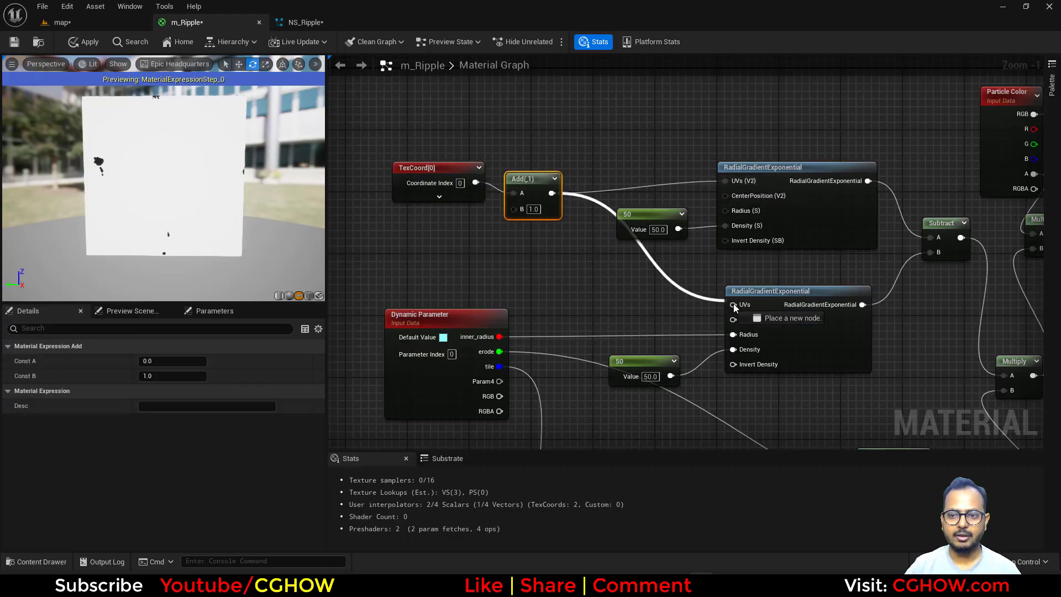
pyautogui.moveTo(672, 316); pyautogui.dragTo(628, 218, button='right')
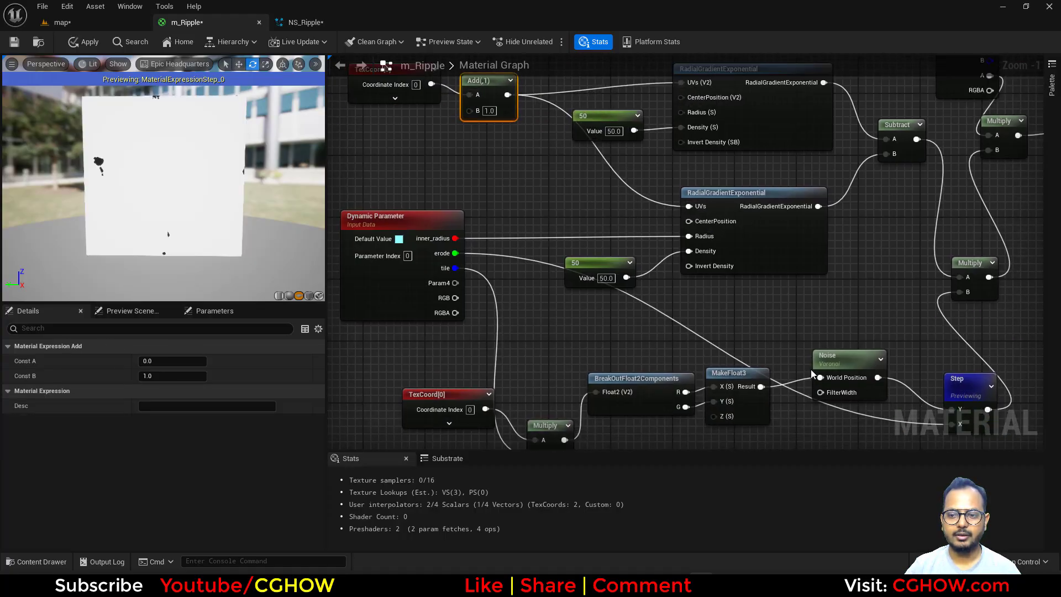
# Step: Multiply the Noise output by the Dynamic Parameter's Param4 and feed the result into the Add node's B input
pyautogui.click(890, 320)
pyautogui.moveTo(877, 378); pyautogui.dragTo(469, 109)
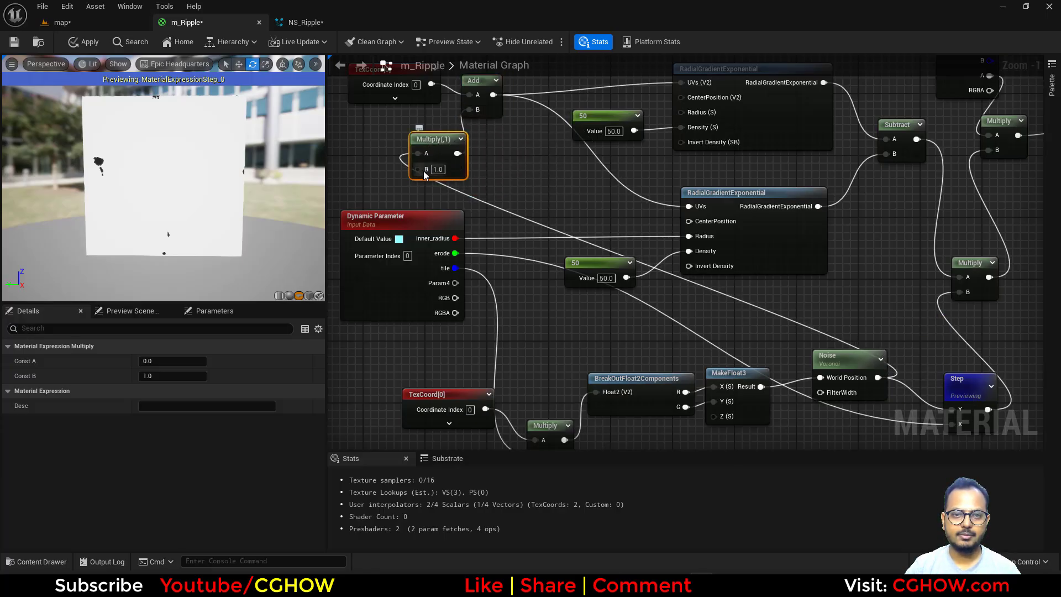
pyautogui.moveTo(424, 172); pyautogui.dragTo(405, 297)
# Step: Rename the Dynamic Parameter's Param4 to distort, apply the material changes and return to NS_Ripple
pyautogui.click(405, 297)
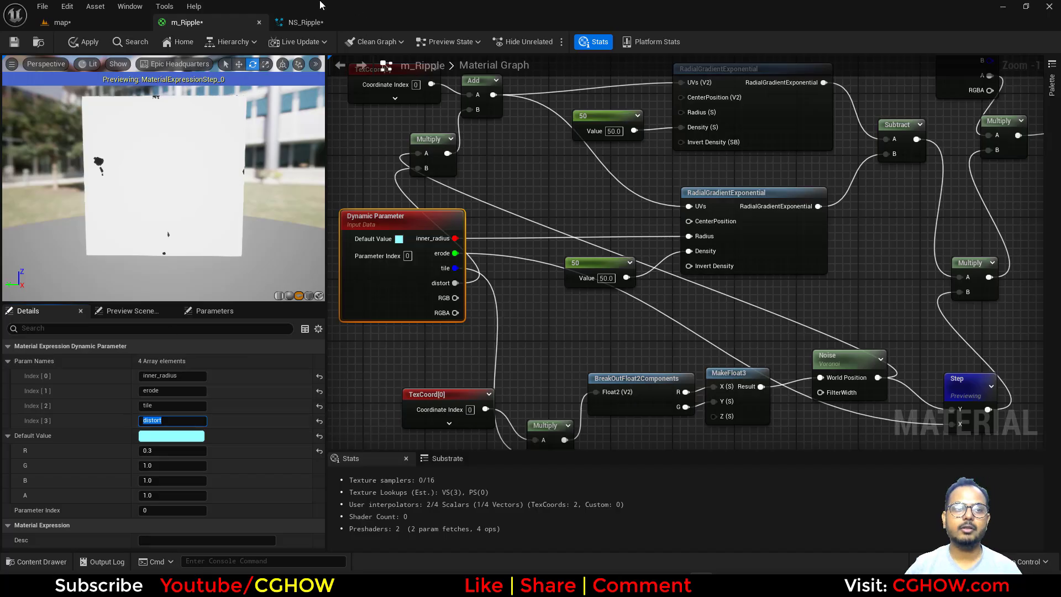
pyautogui.hotkey('ctrl', 's')
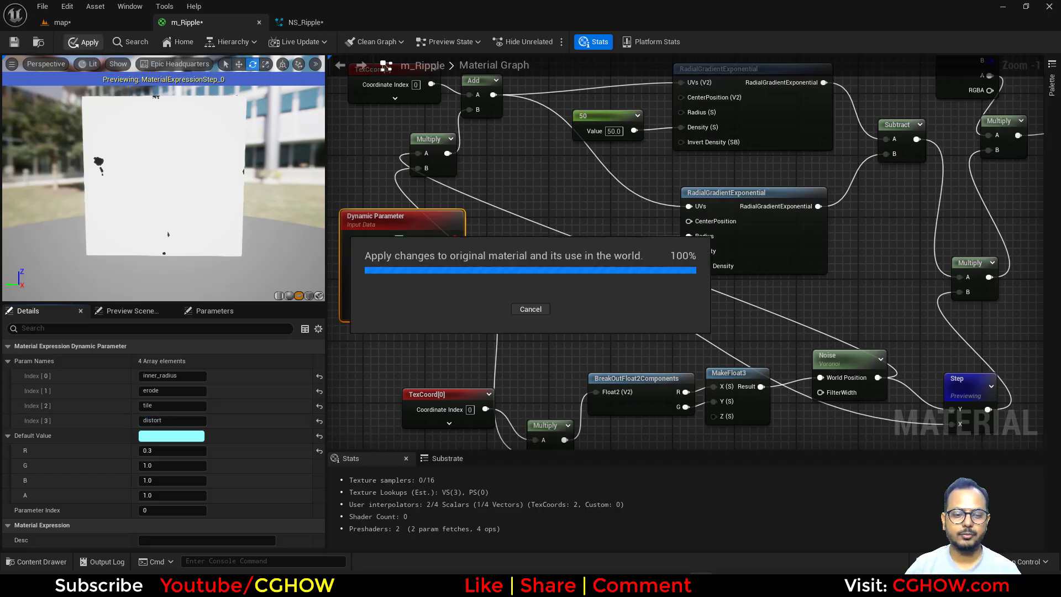
pyautogui.click(304, 21)
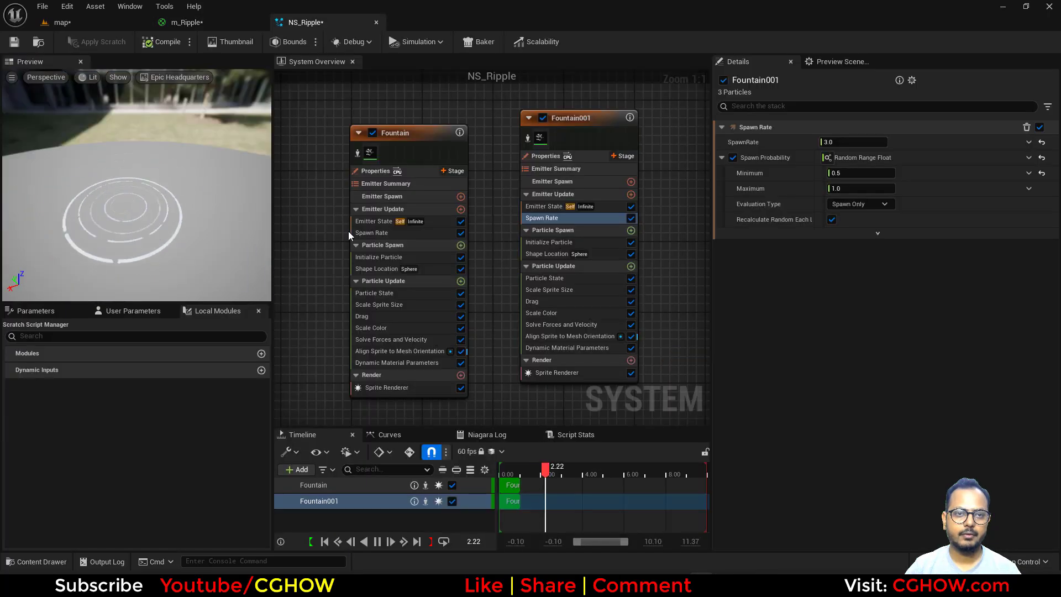